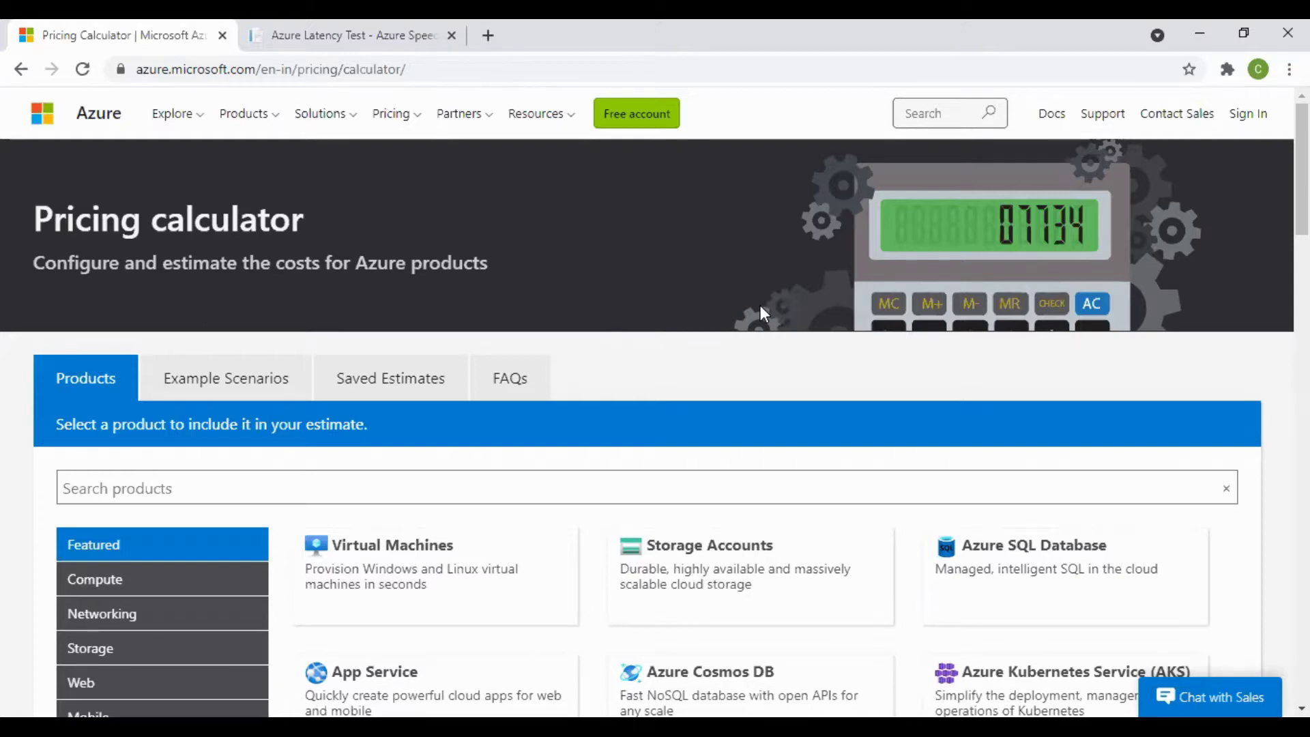
# Add App Service and Azure SQL Database to the estimate from the product cards
pyautogui.scroll(-3, 760, 305)
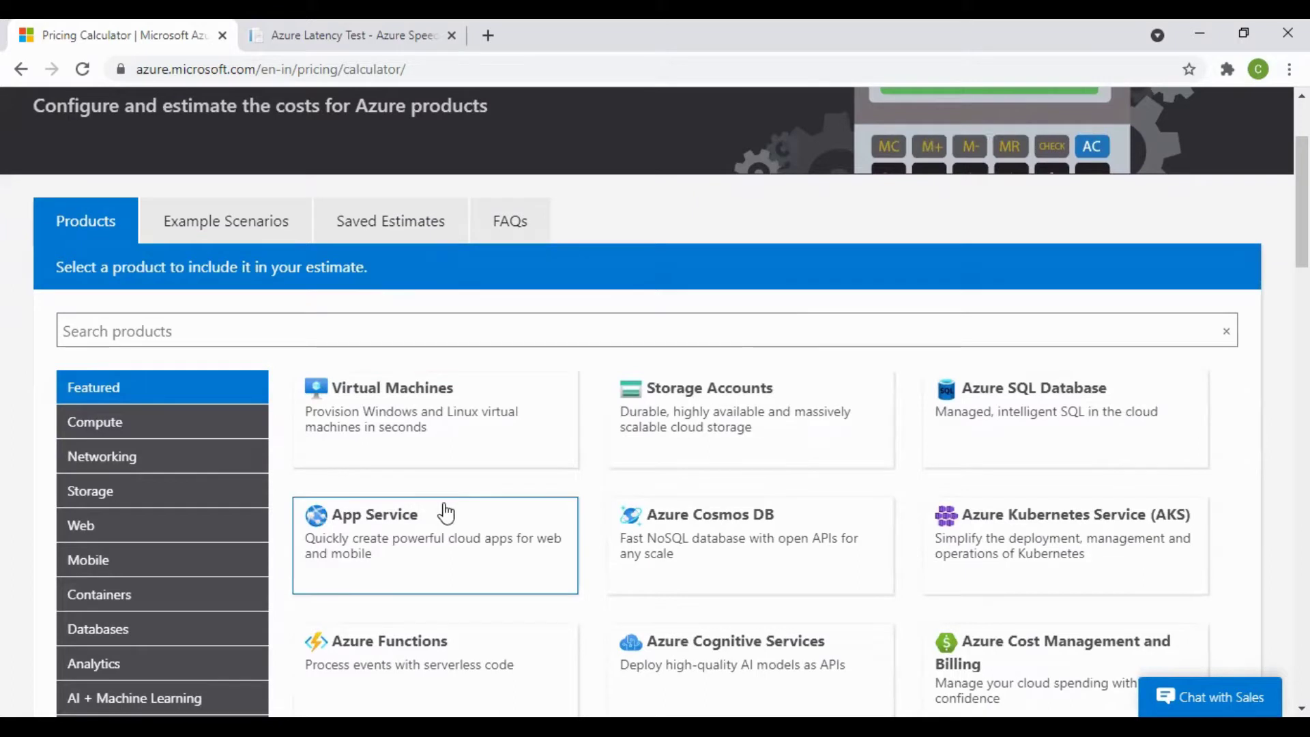
pyautogui.click(406, 542)
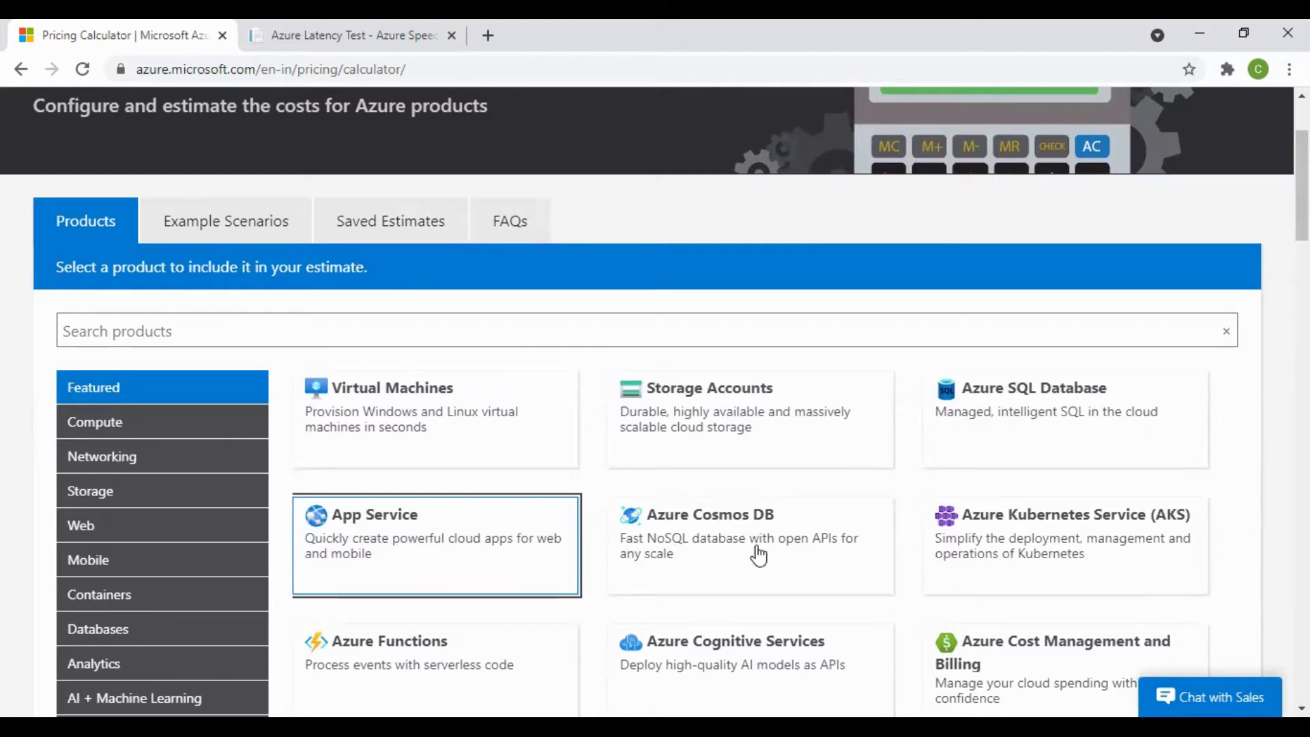
pyautogui.click(1054, 442)
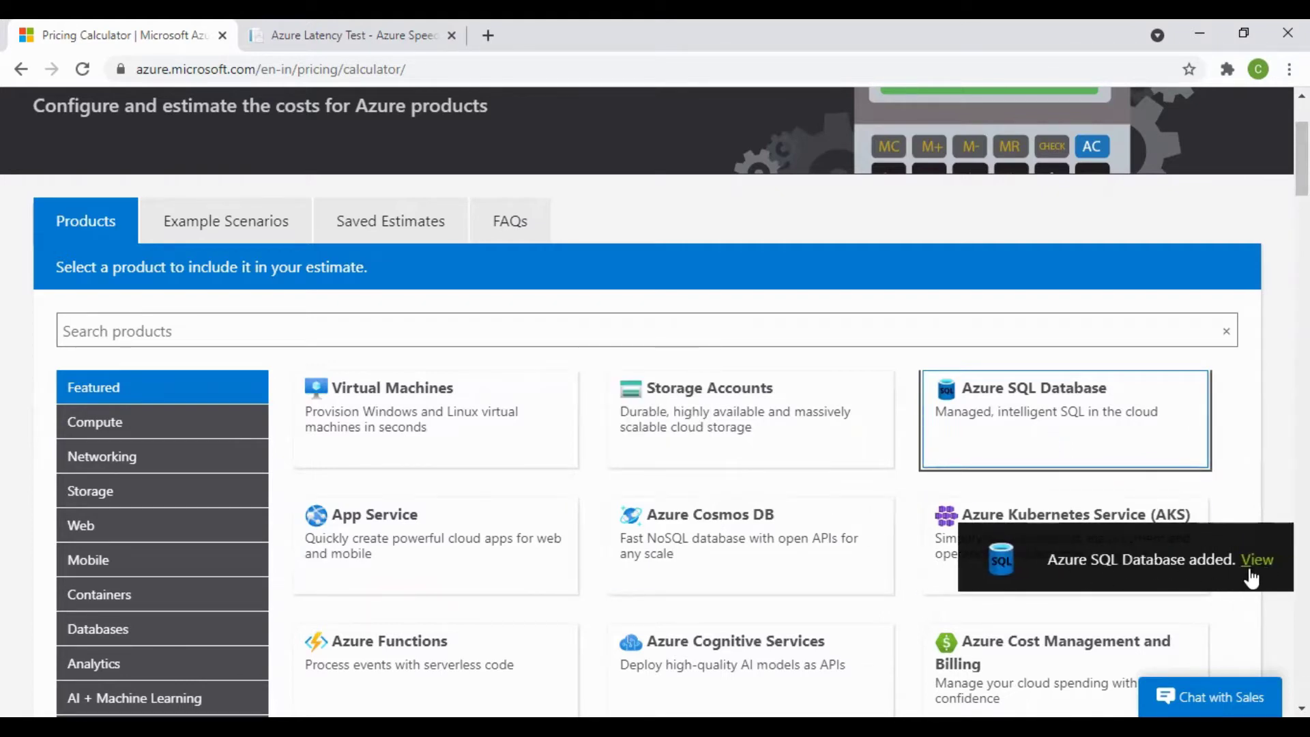
# Search for and add Virtual Network and Azure DDoS Protection to the estimate
pyautogui.click(563, 332)
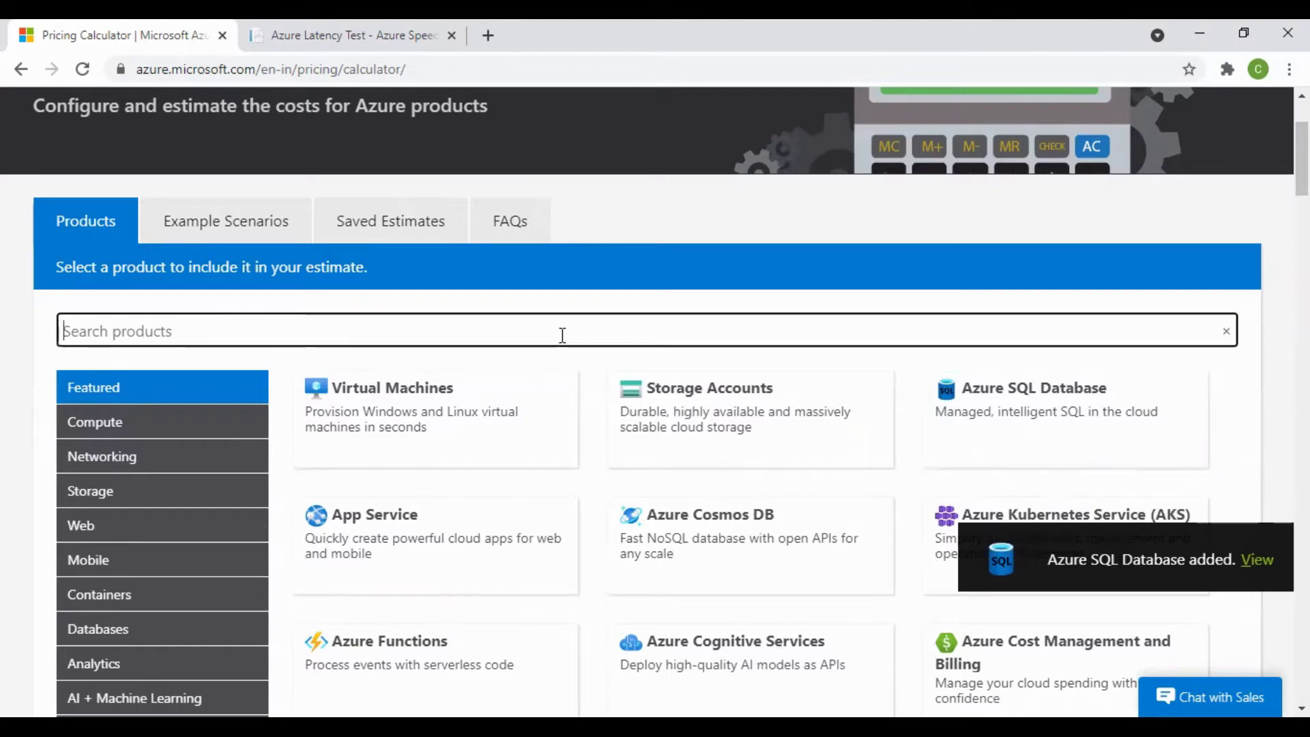
pyautogui.write('virtu')
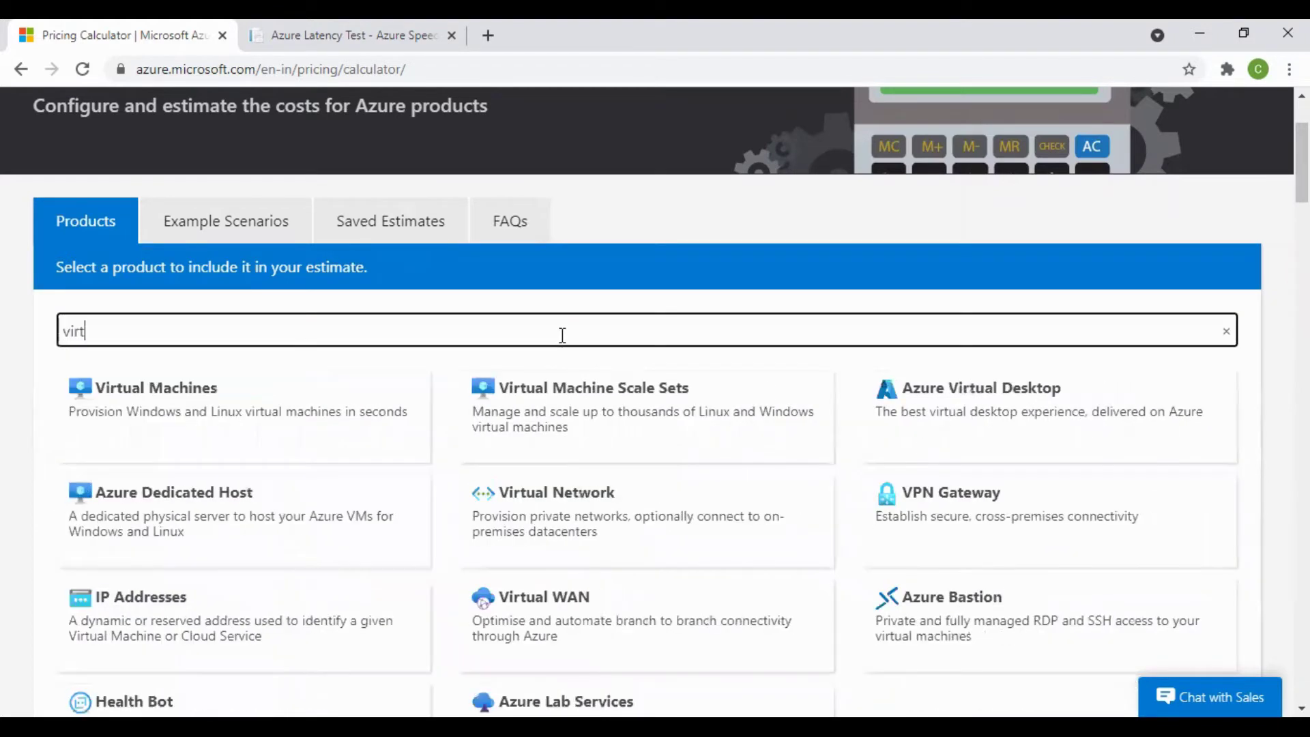
pyautogui.click(525, 506)
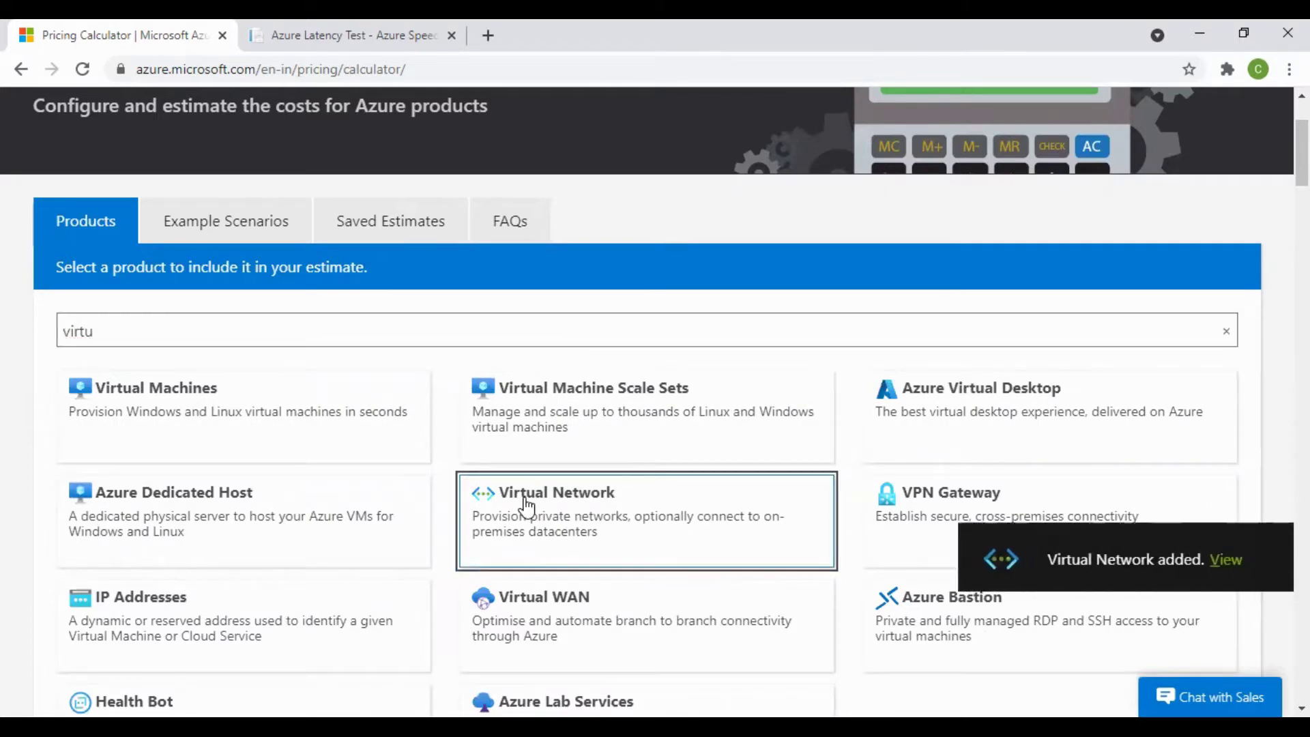
pyautogui.click(292, 322)
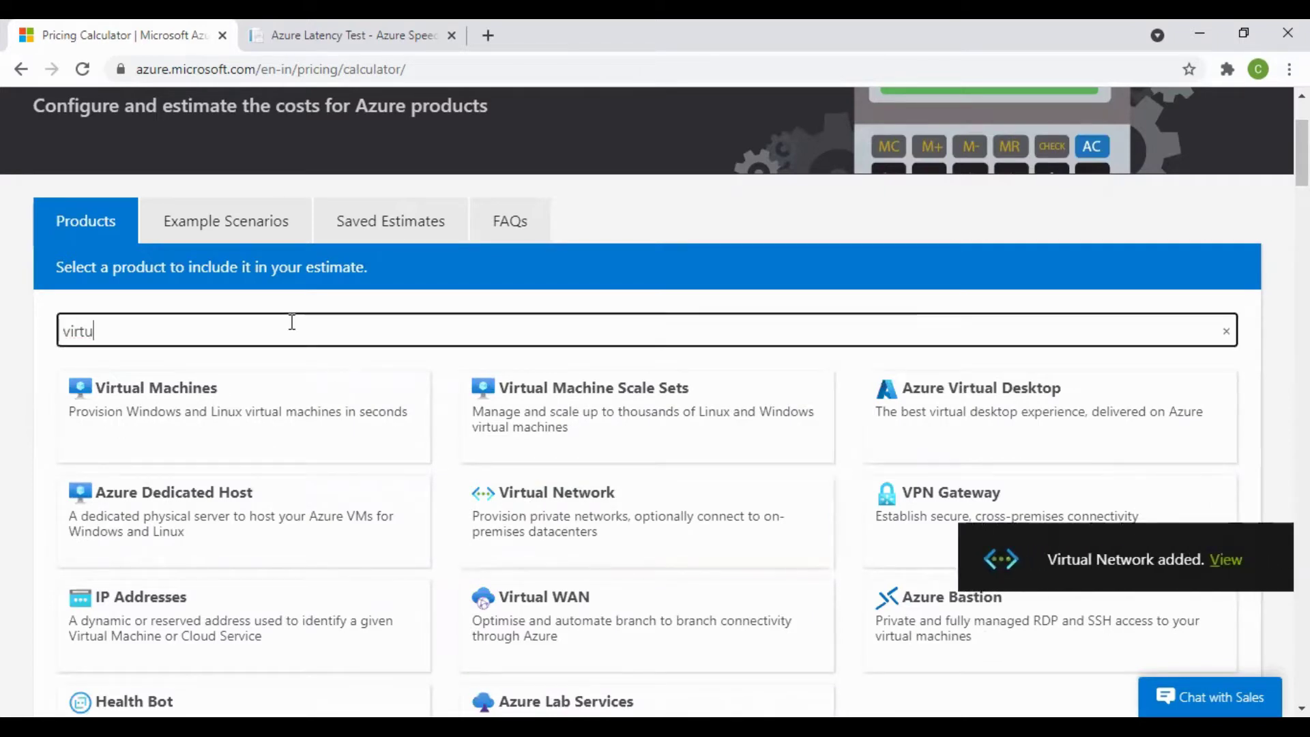
pyautogui.press('BackSpace')
pyautogui.press('BackSpace')
pyautogui.press('BackSpace')
pyautogui.press('BackSpace')
pyautogui.press('BackSpace')
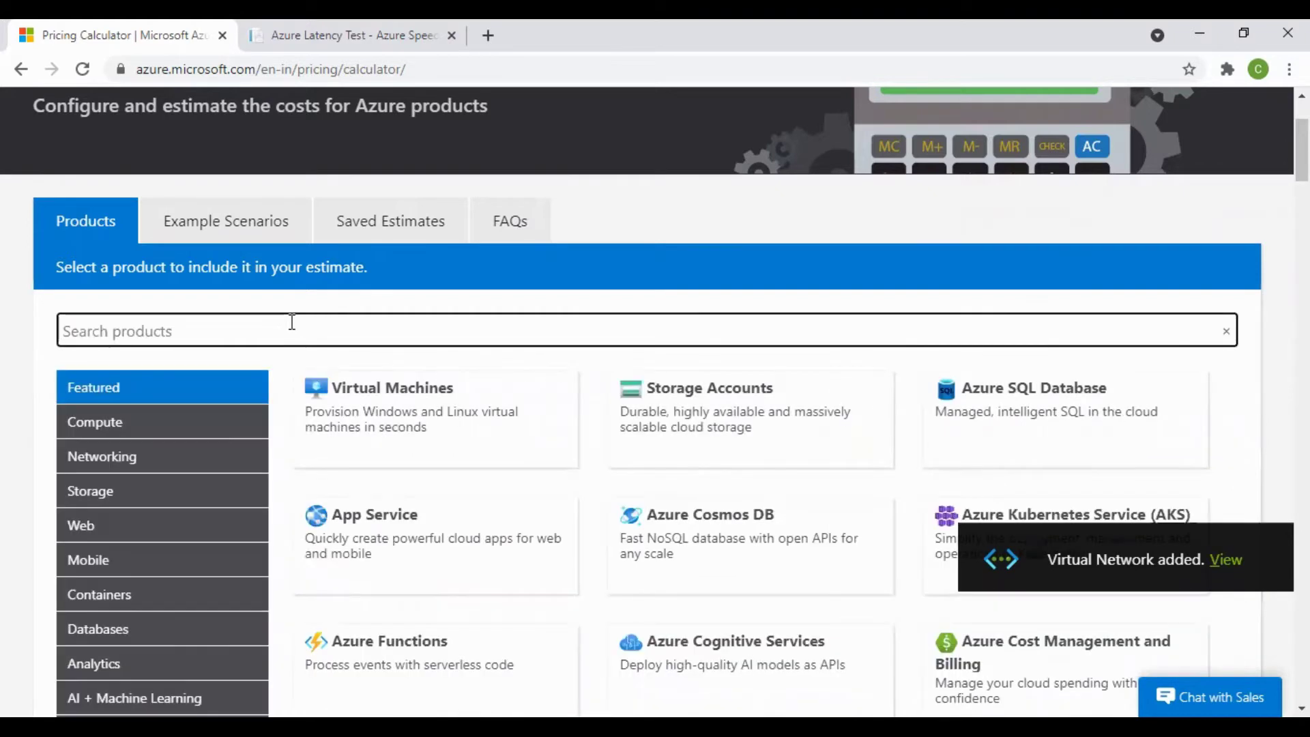
pyautogui.write('d')
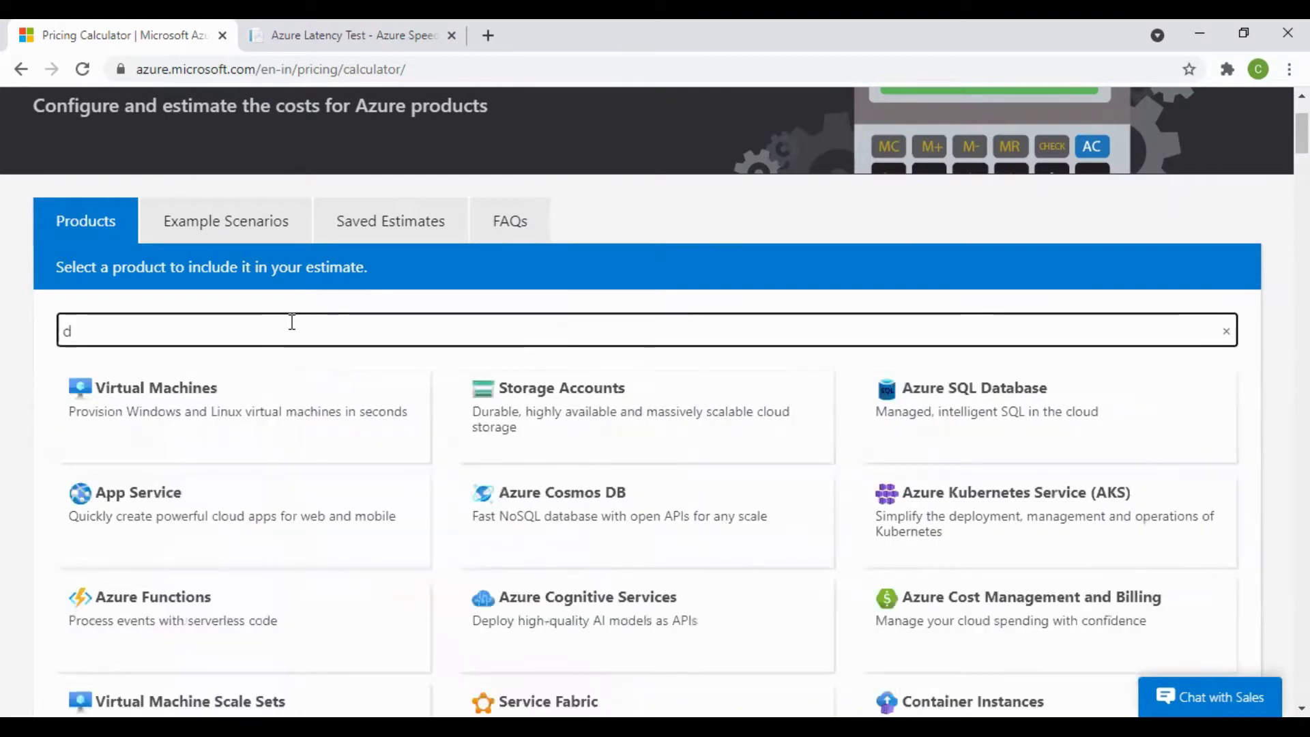
pyautogui.write('do')
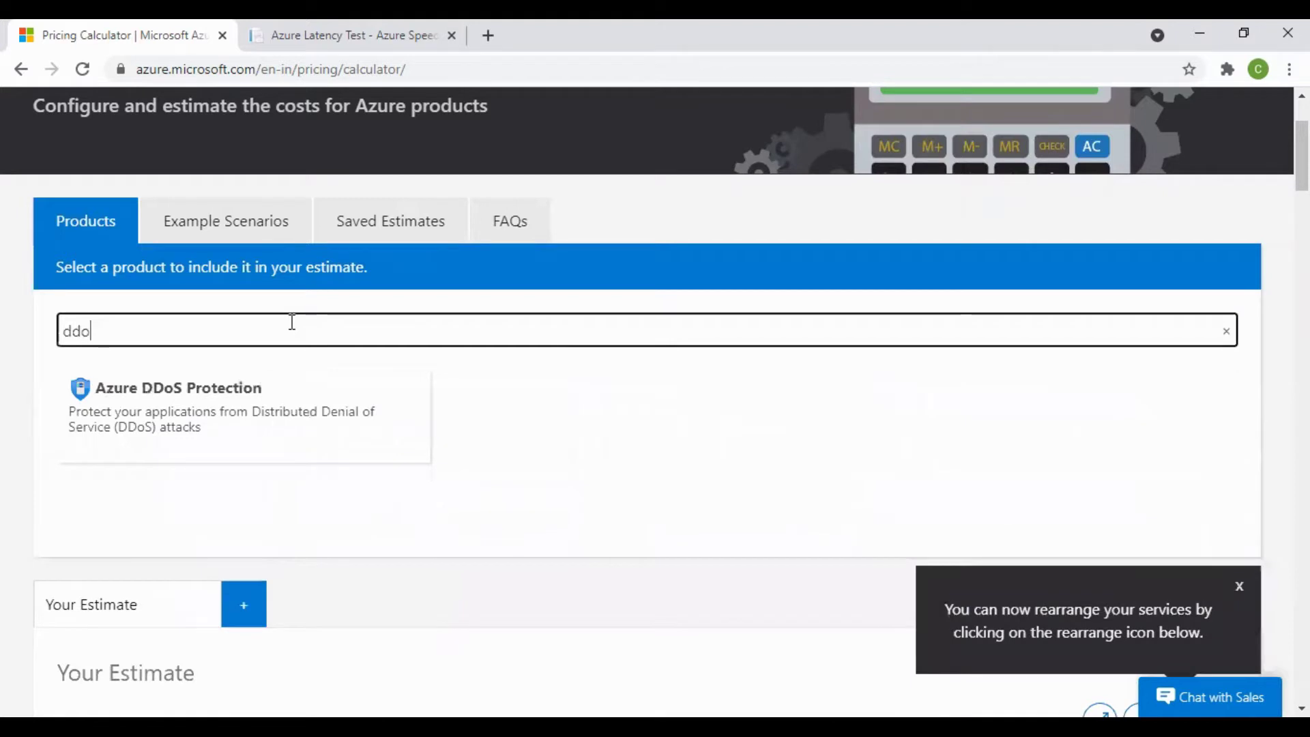
pyautogui.click(244, 440)
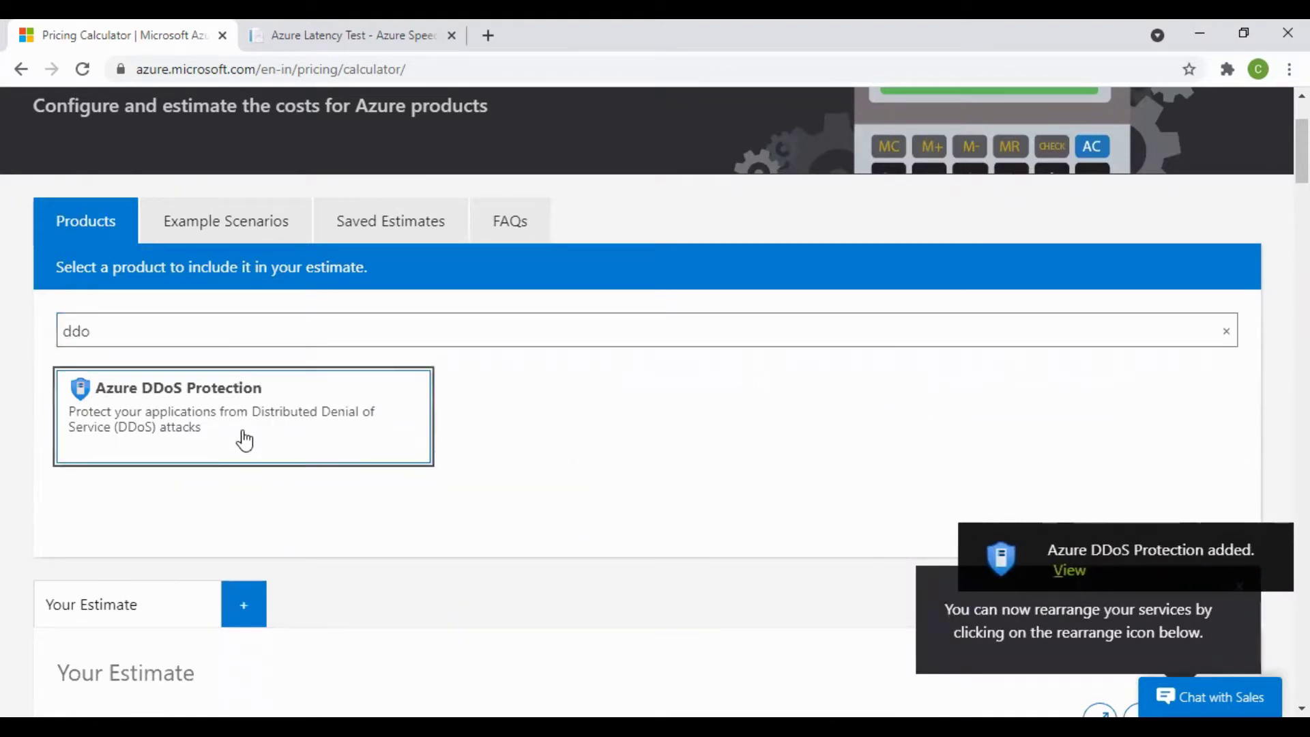
# Search for and add Azure DevOps and Azure Monitor to the estimate
pyautogui.click(169, 328)
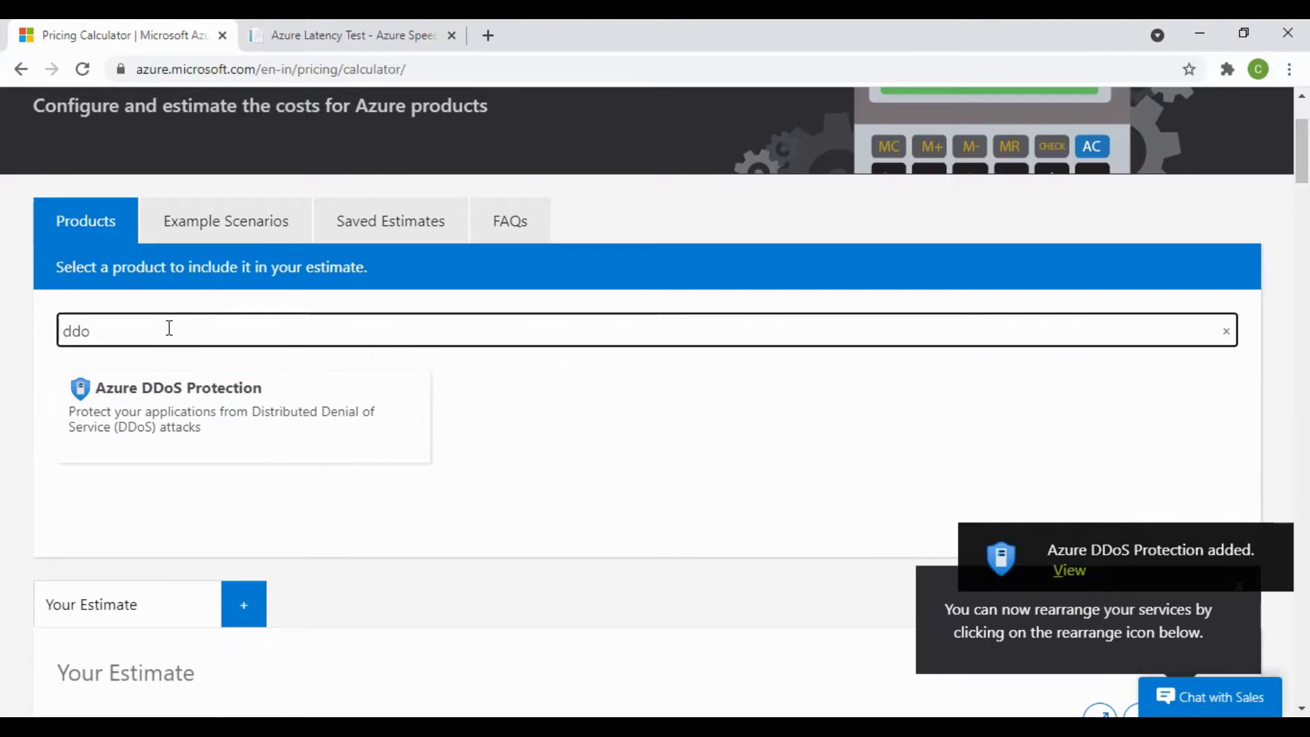
pyautogui.press('BackSpace')
pyautogui.press('BackSpace')
pyautogui.press('BackSpace')
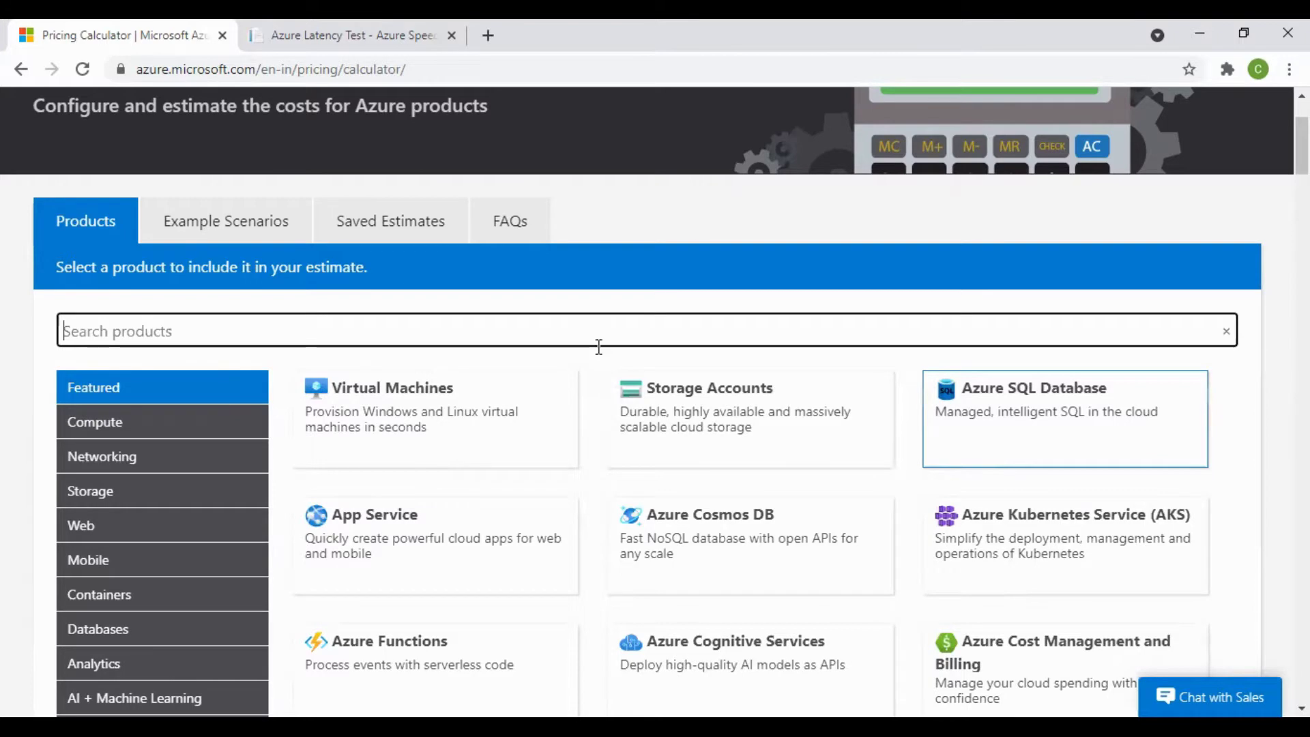
pyautogui.write('az')
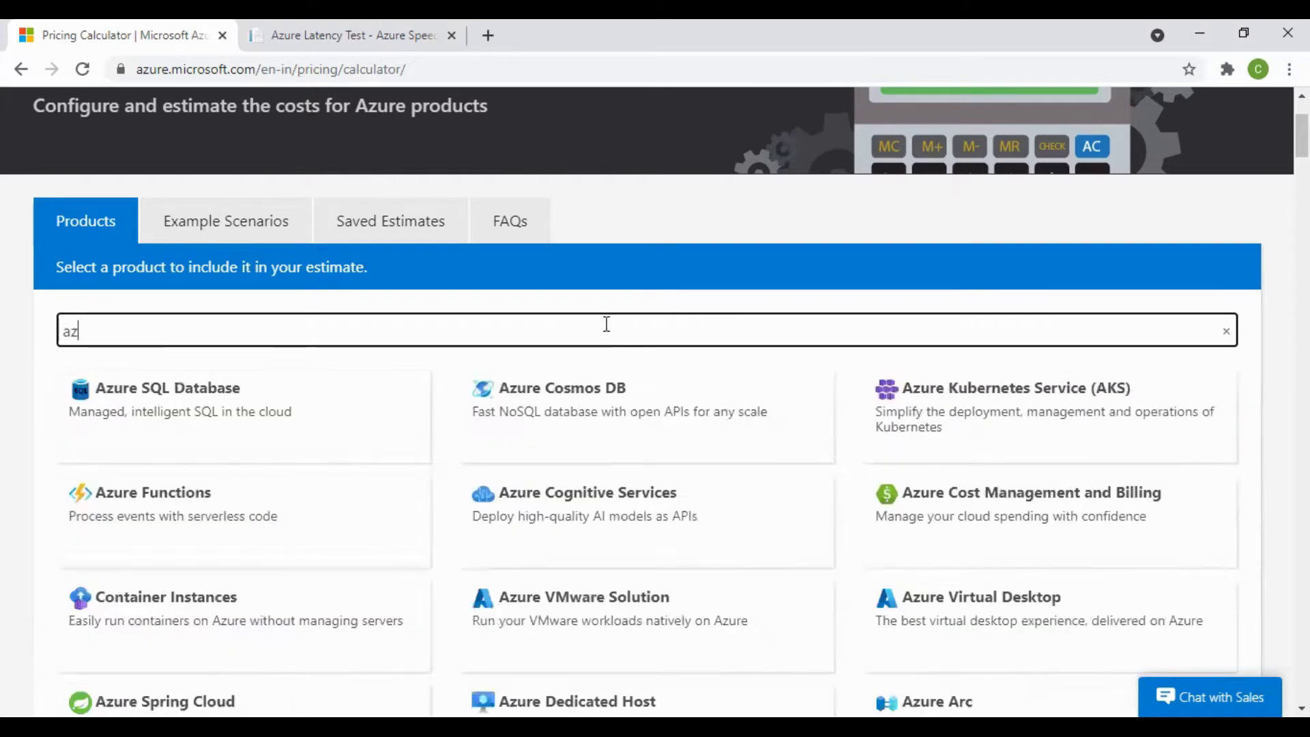
pyautogui.write('ure de')
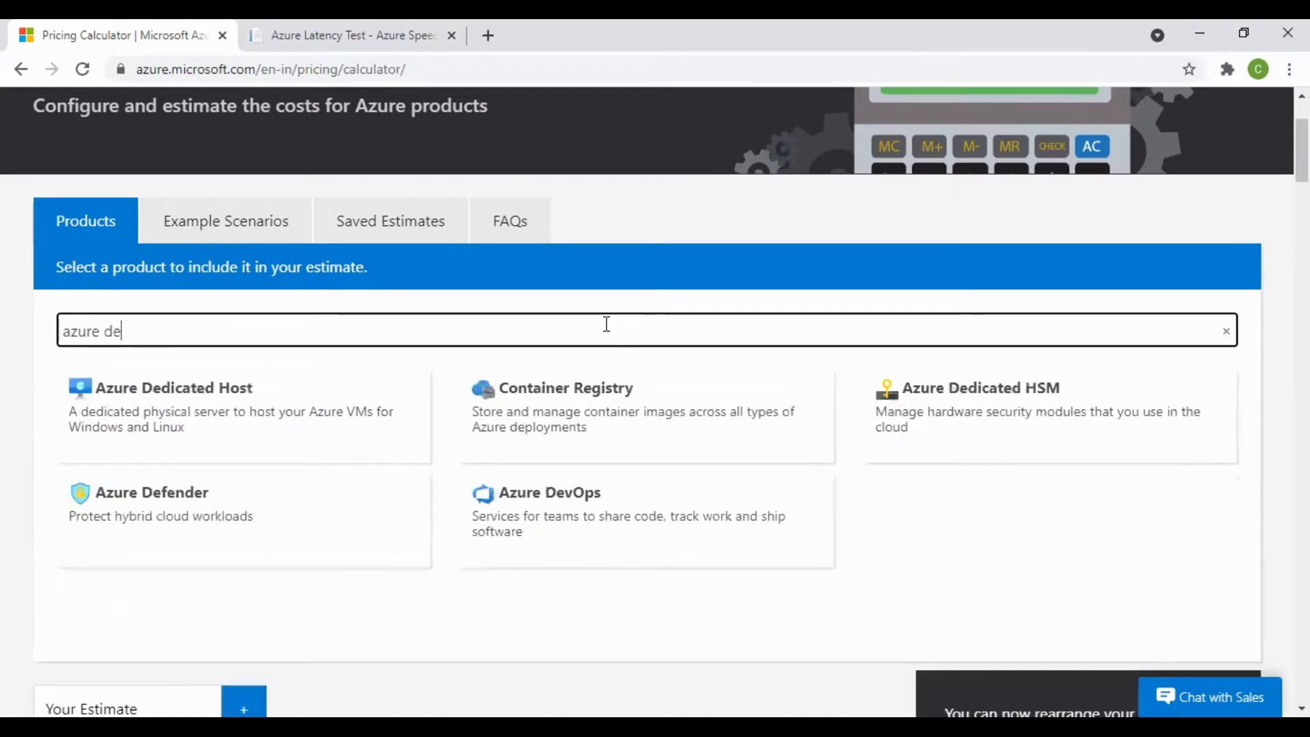
pyautogui.write('vop')
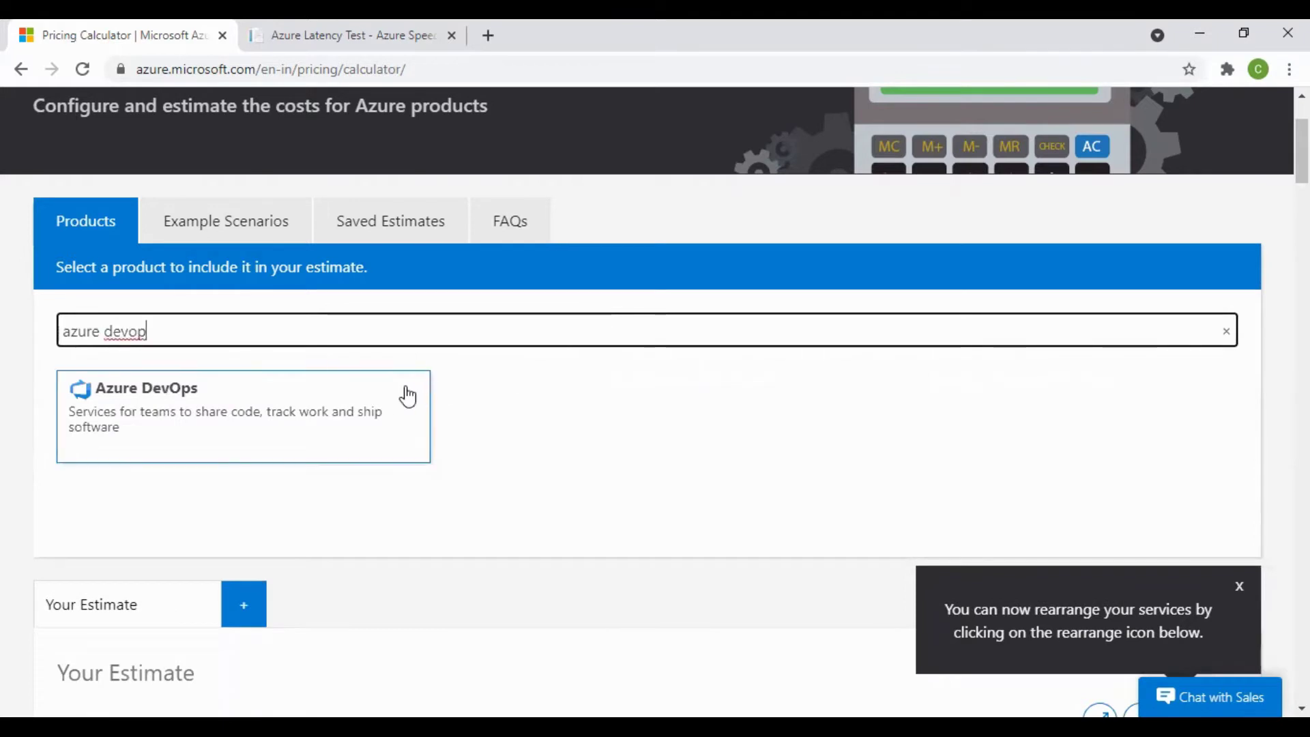
pyautogui.click(408, 396)
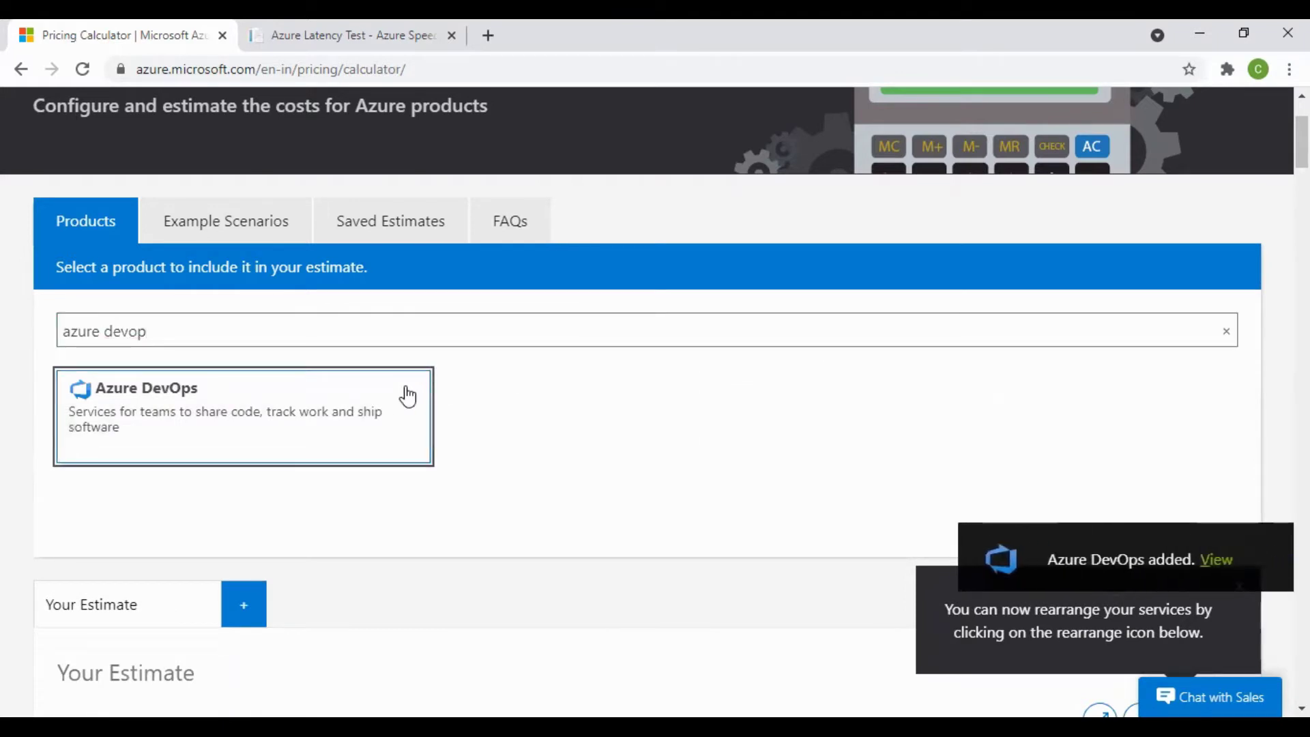
pyautogui.click(269, 335)
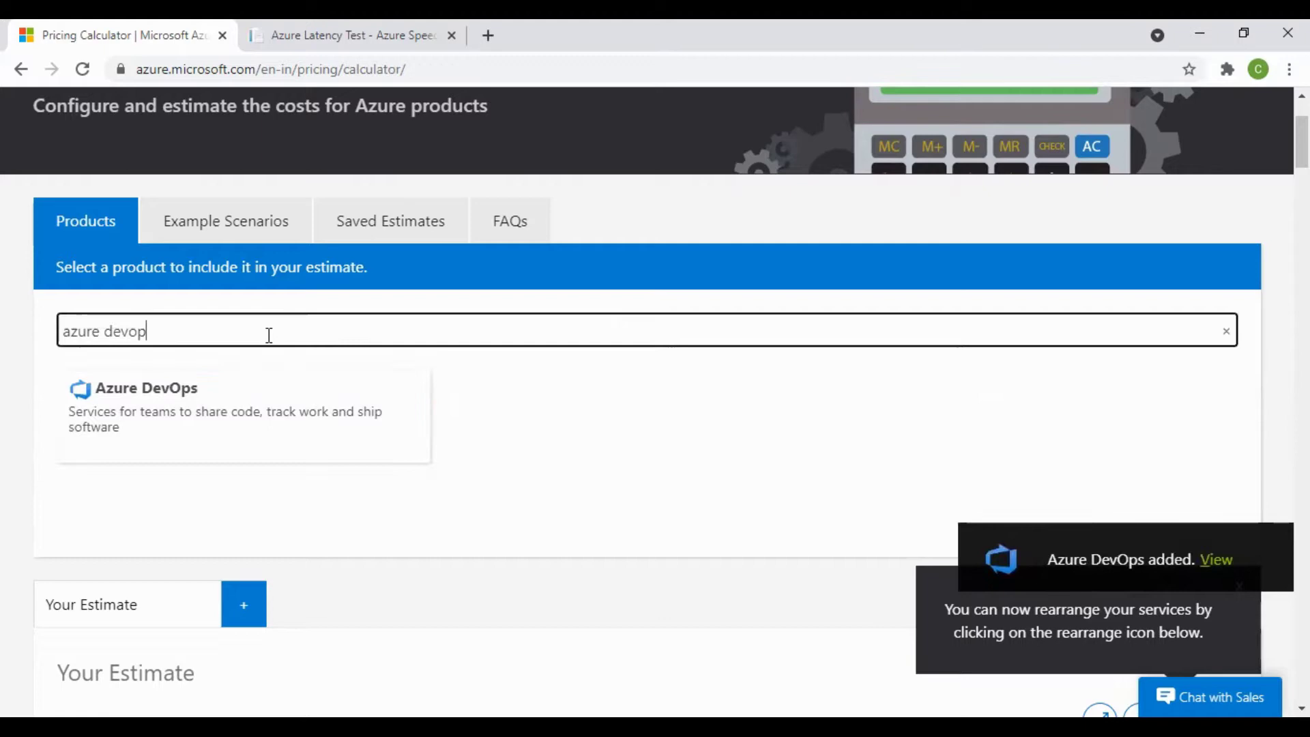
pyautogui.press('BackSpace')
pyautogui.press('BackSpace')
pyautogui.press('BackSpace')
pyautogui.press('BackSpace')
pyautogui.press('BackSpace')
pyautogui.press('BackSpace')
pyautogui.press('BackSpace')
pyautogui.press('BackSpace')
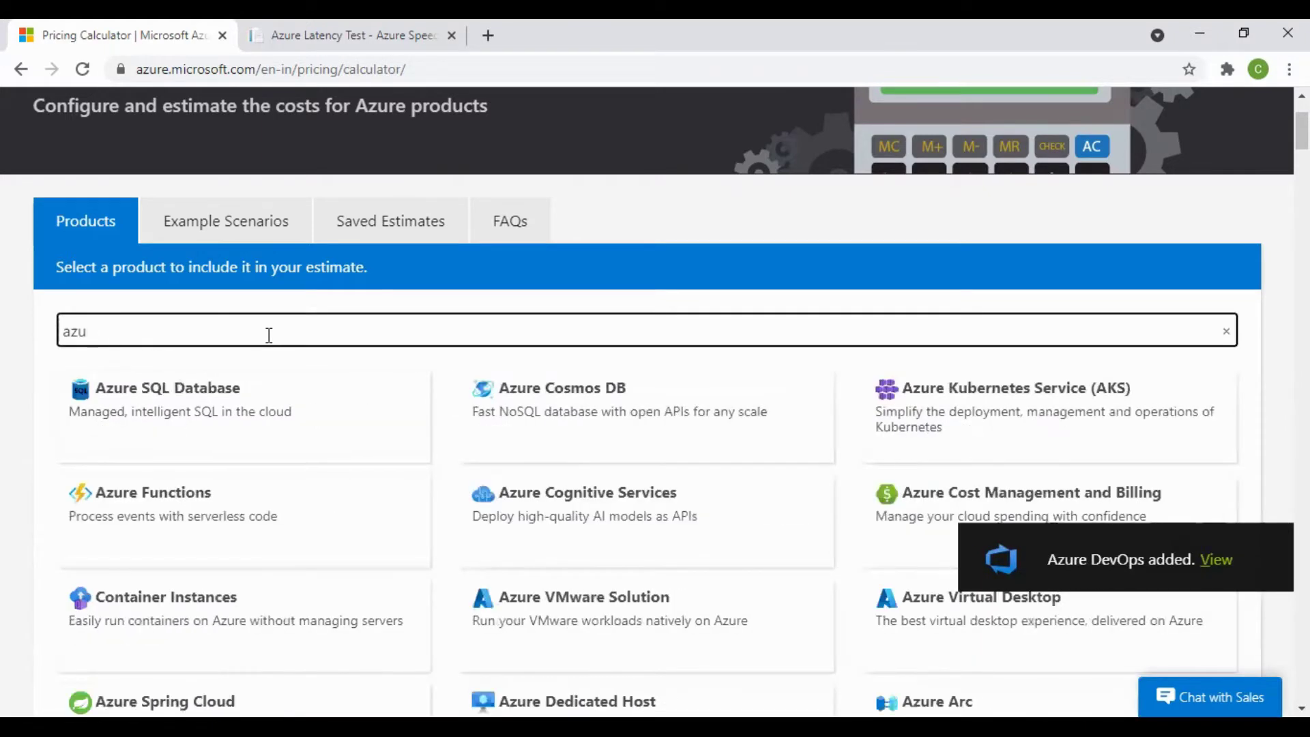
pyautogui.press('BackSpace')
pyautogui.press('BackSpace')
pyautogui.press('BackSpace')
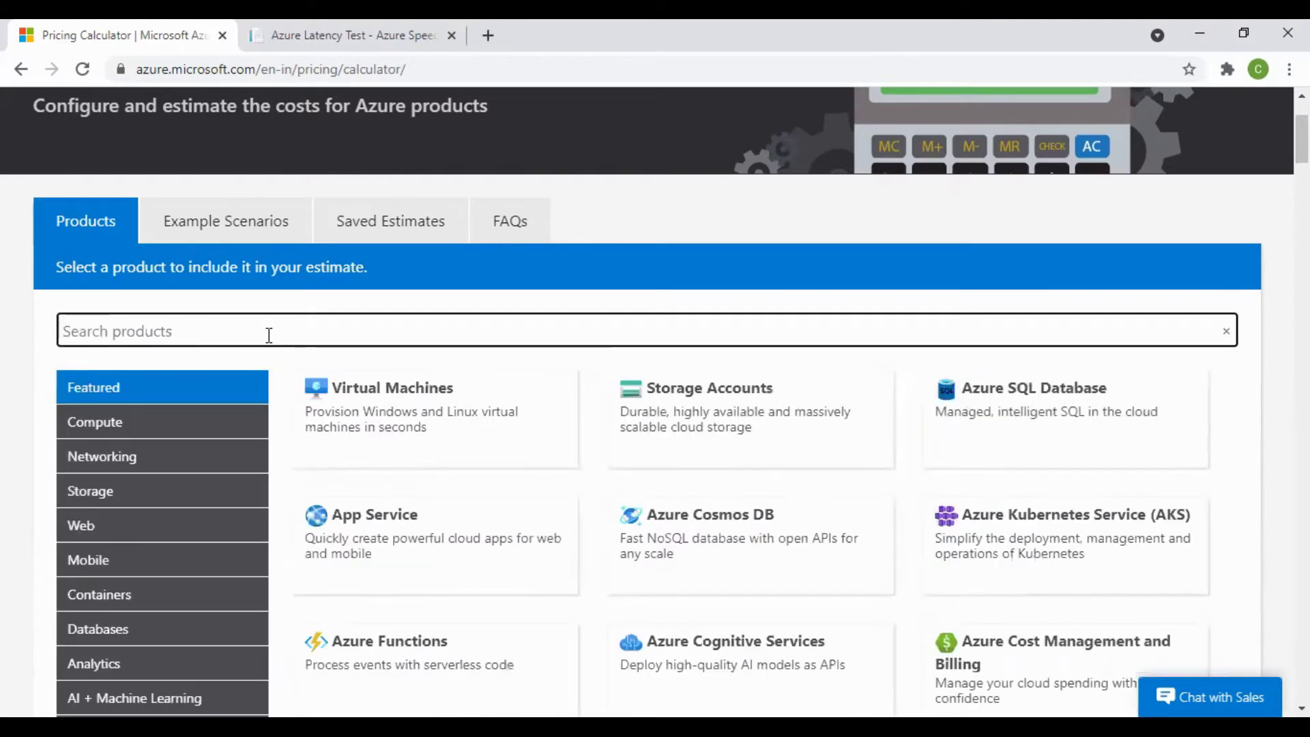
pyautogui.write('azure mon')
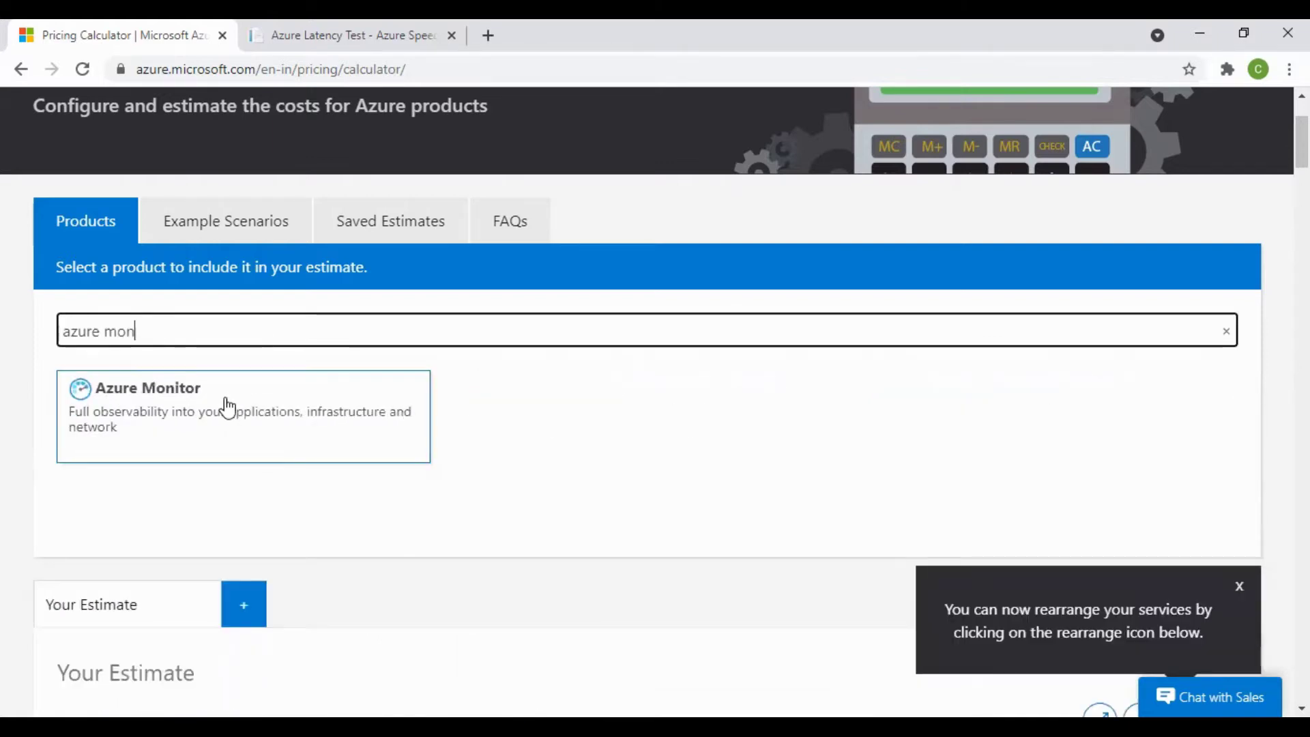
pyautogui.click(227, 406)
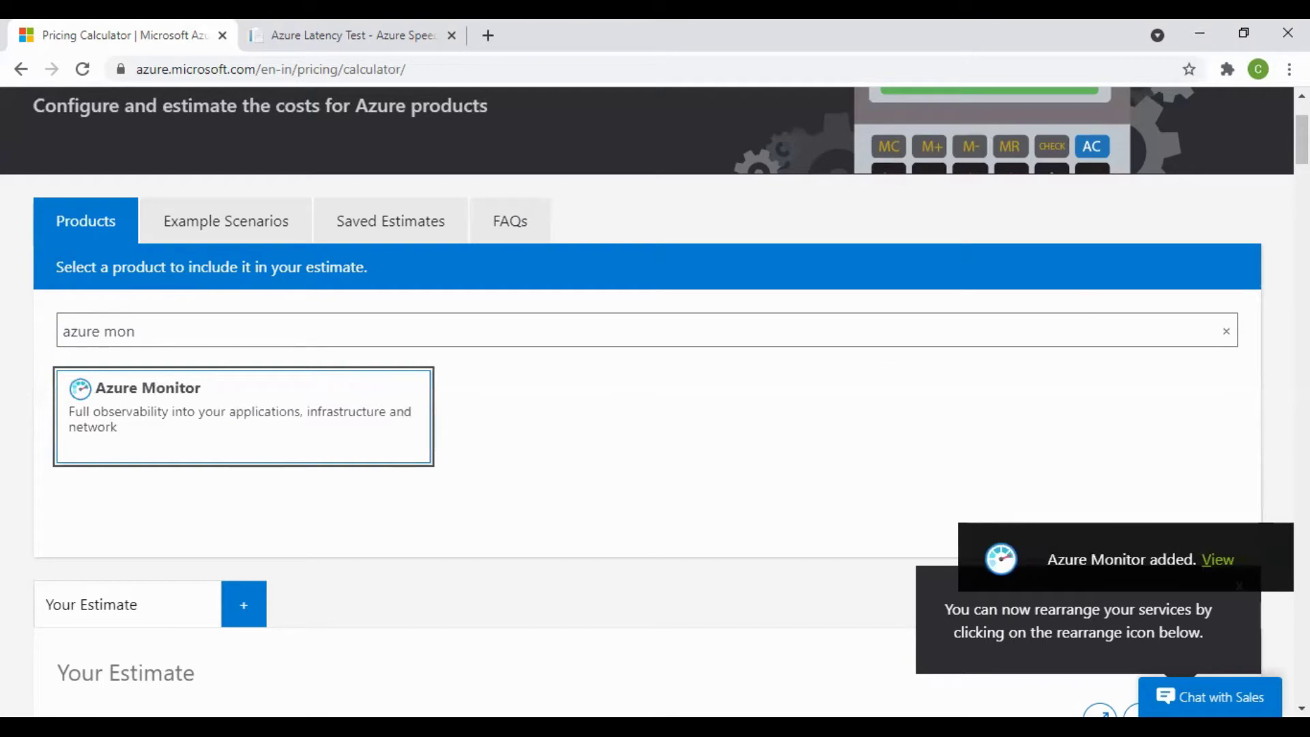
# Change the App Service tier to Basic B1, bringing its monthly cost to $54.75
pyautogui.scroll(-2, 1263, 237)
pyautogui.scroll(-5, 655, 393)
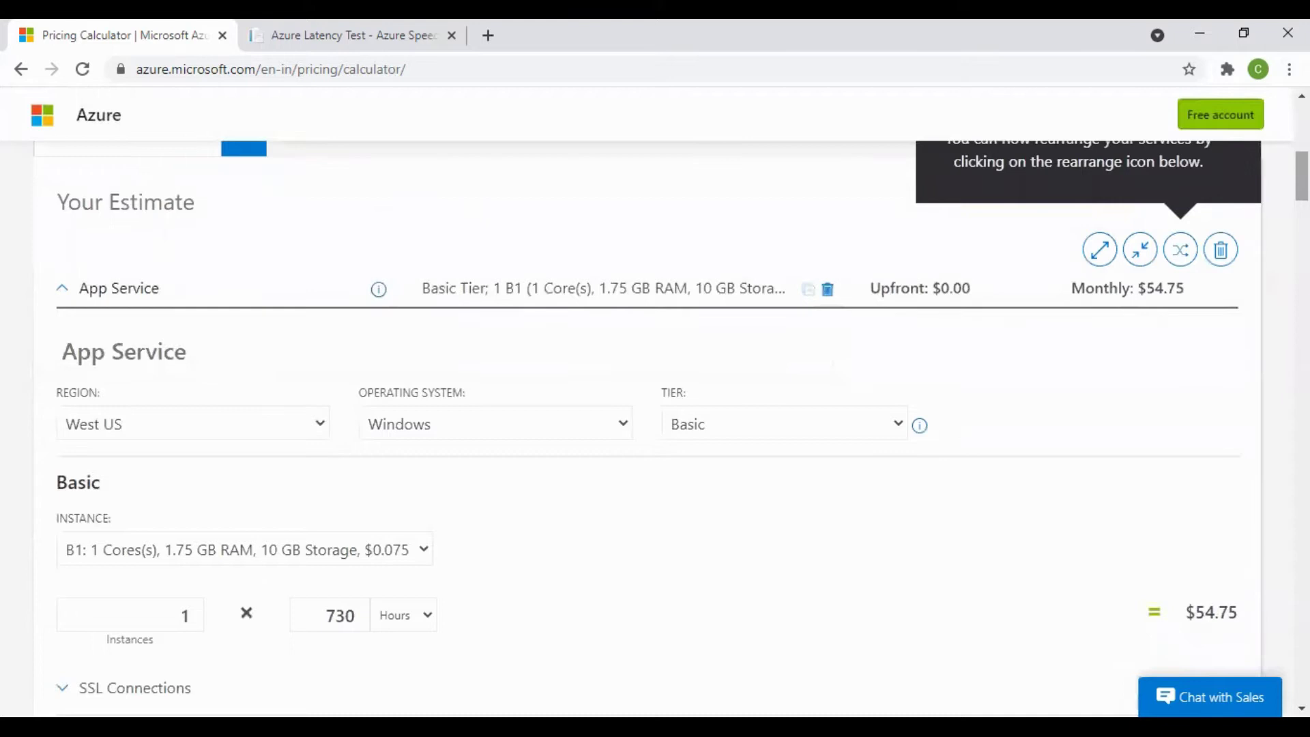
pyautogui.scroll(-3, 655, 426)
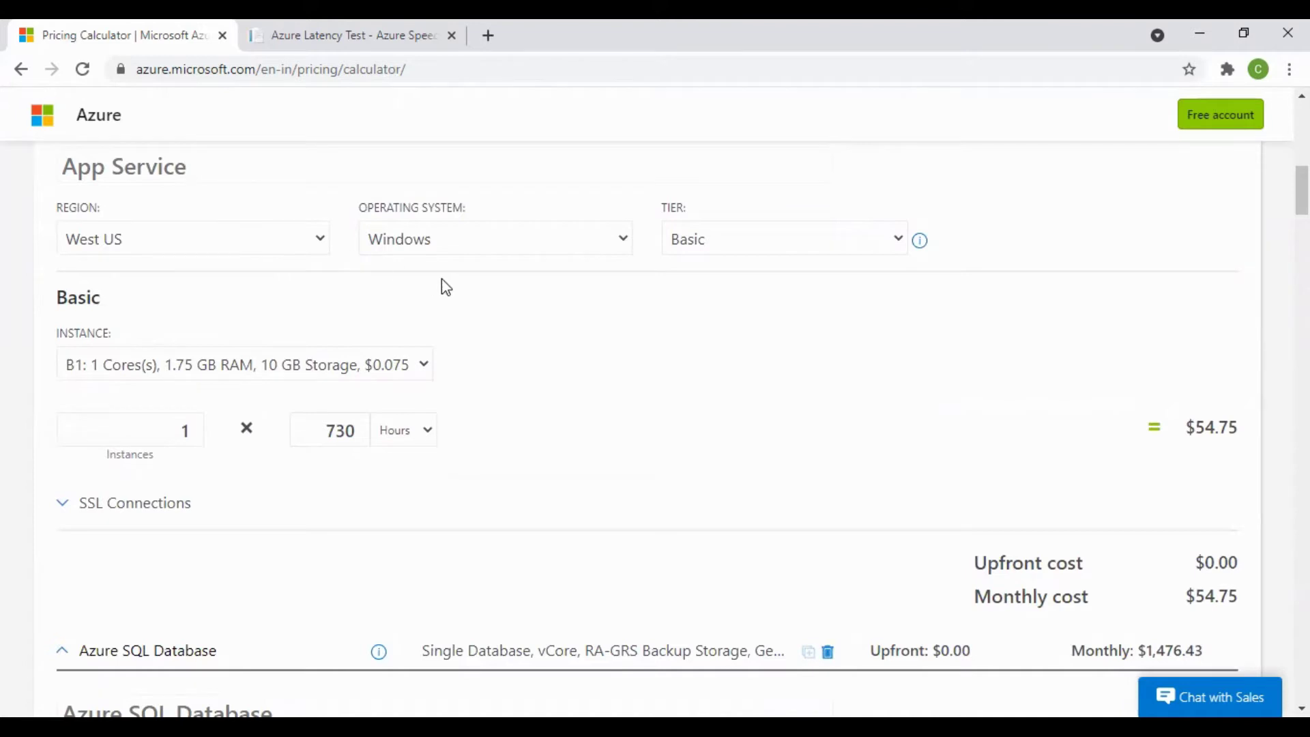
pyautogui.click(756, 240)
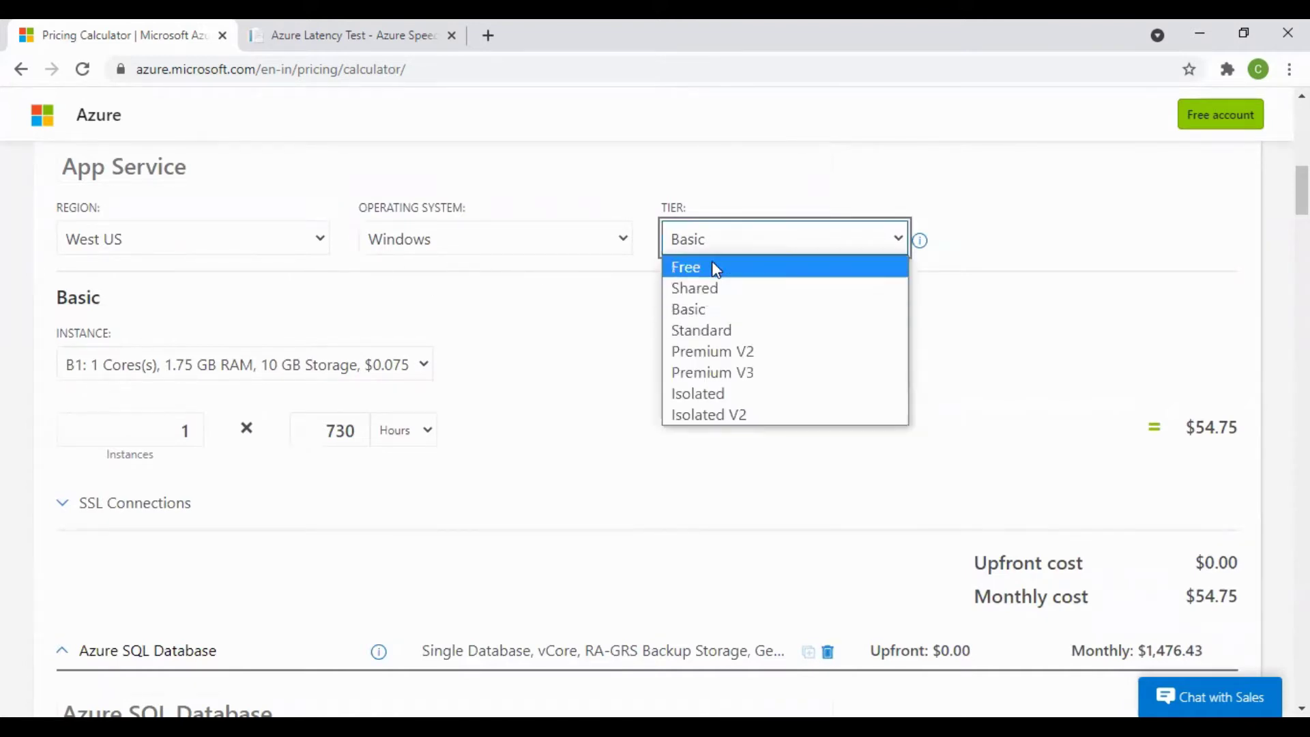
pyautogui.click(749, 333)
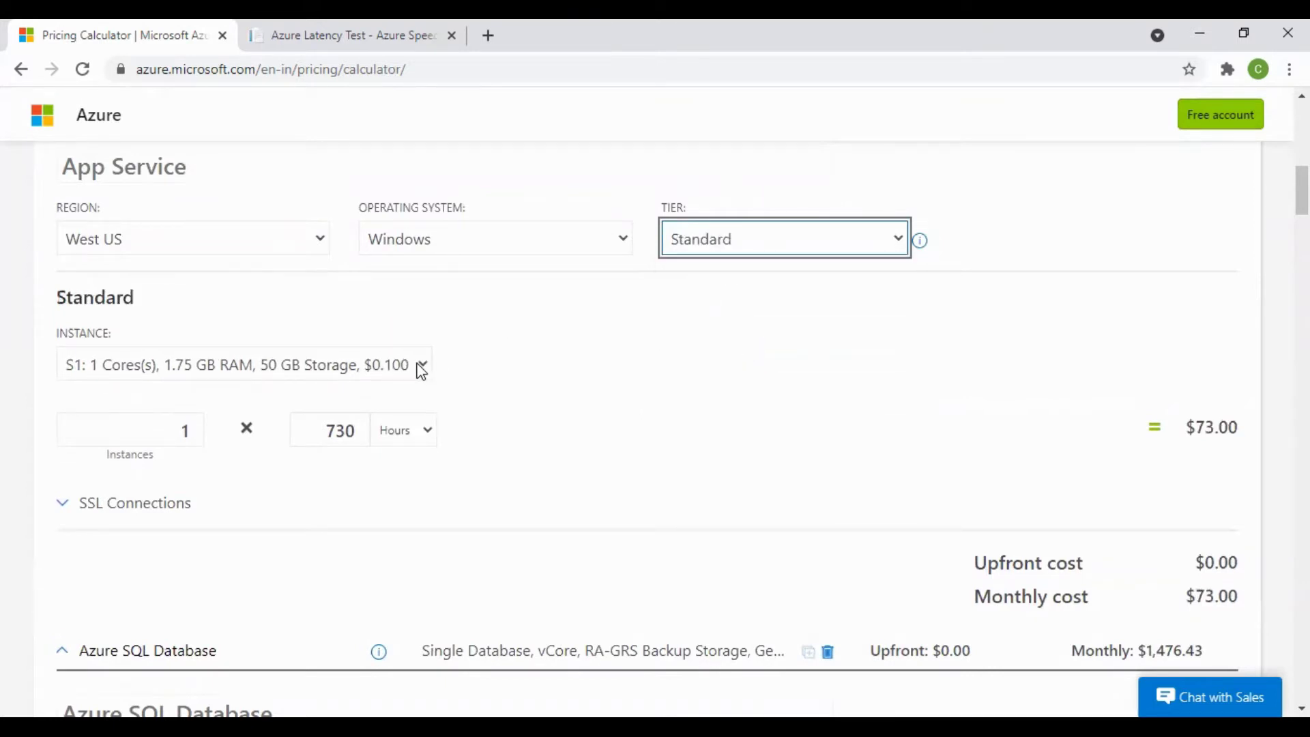
pyautogui.click(421, 369)
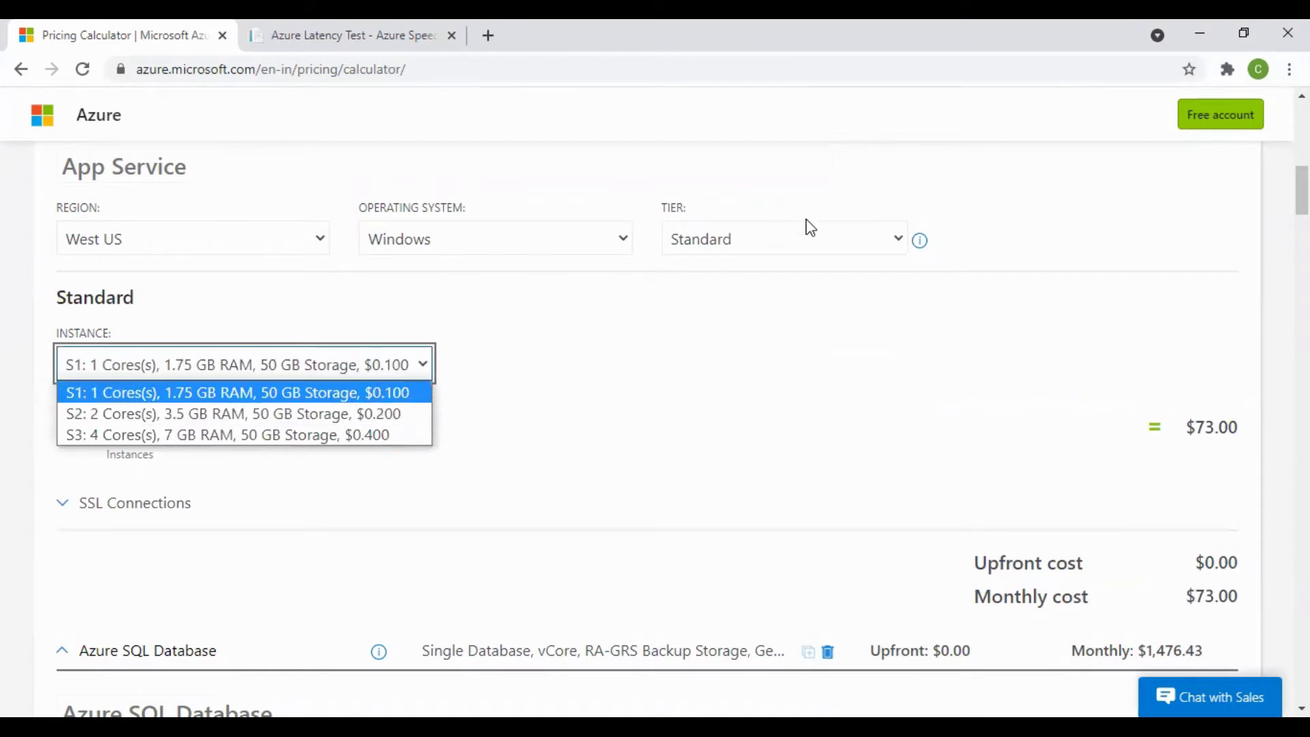
pyautogui.click(755, 240)
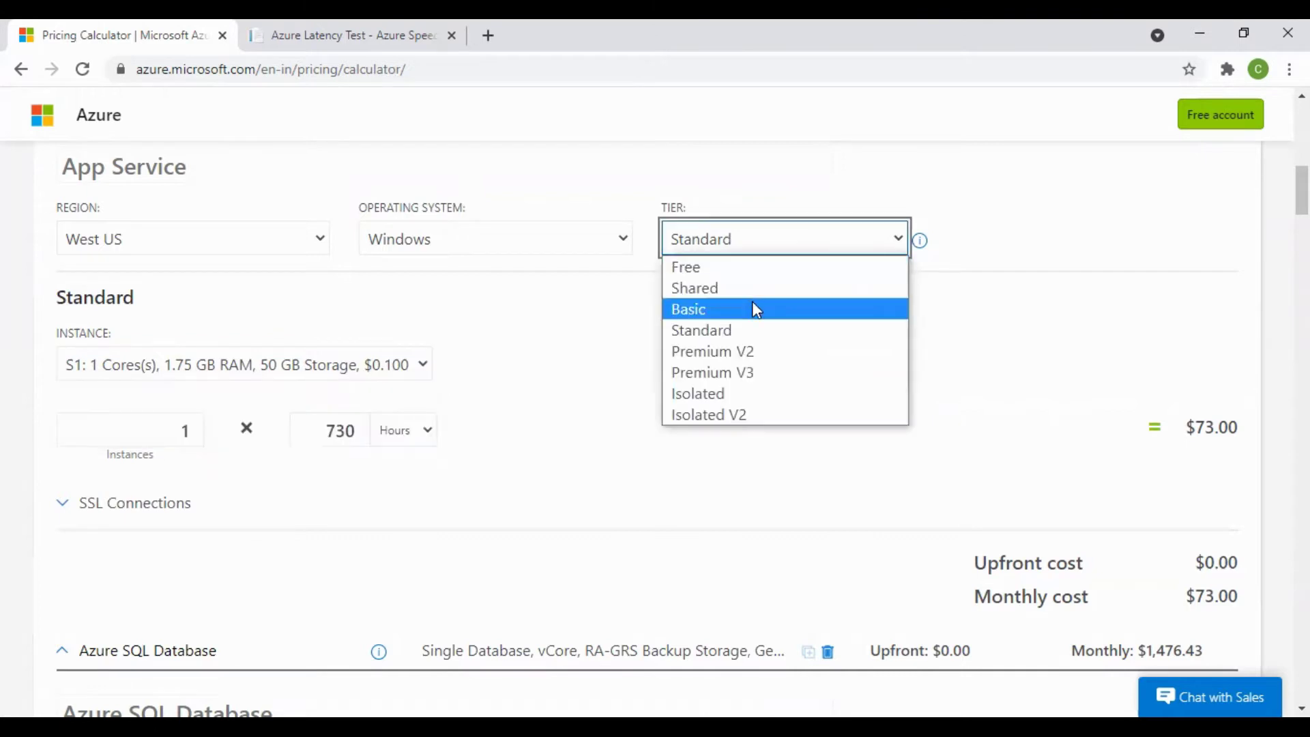
pyautogui.click(756, 309)
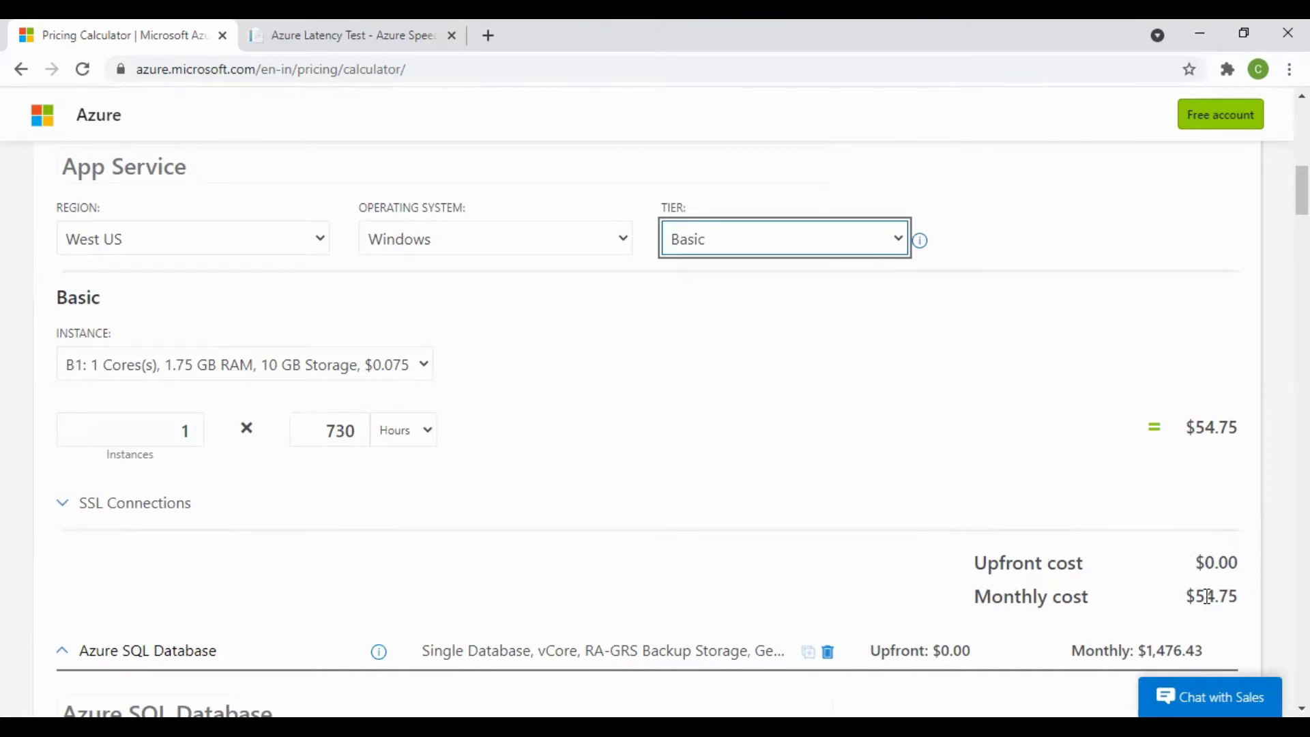
# Set App Service SSL connections to 2 SNI and 2 IP, for $132.75 monthly
pyautogui.click(141, 517)
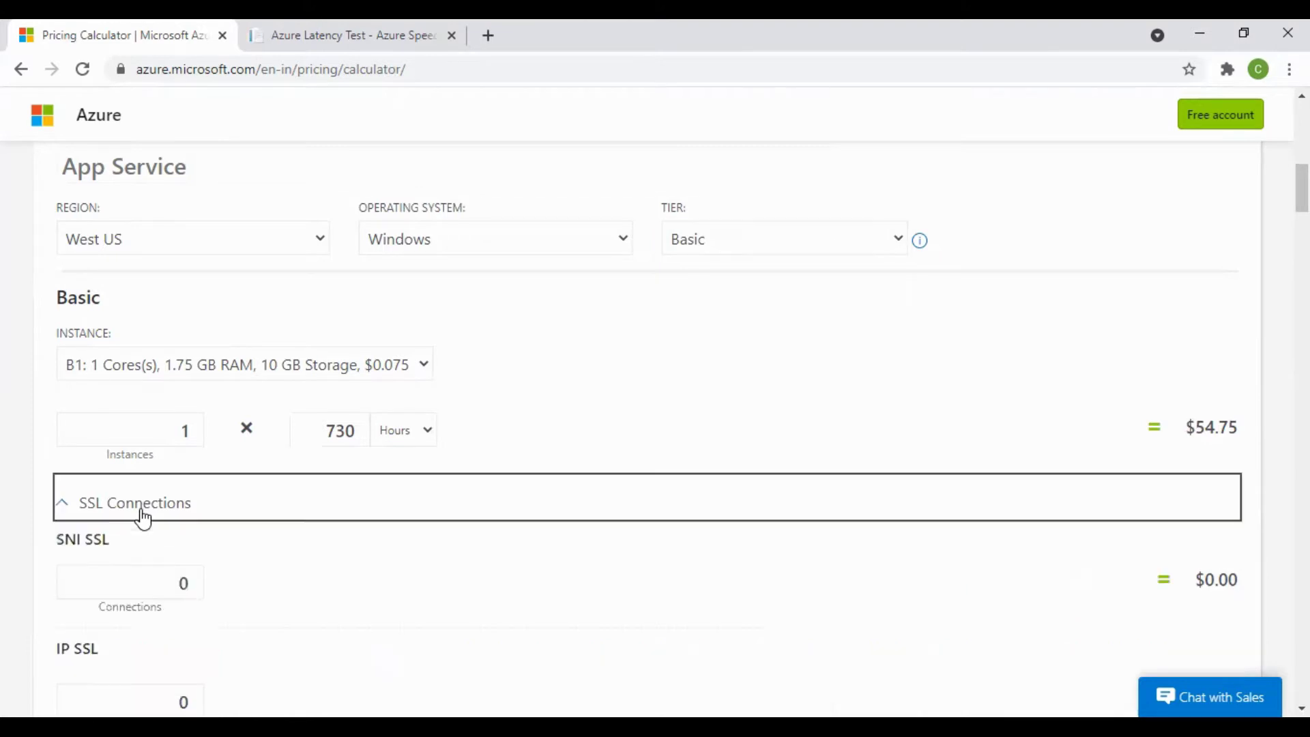
pyautogui.scroll(-3, 140, 516)
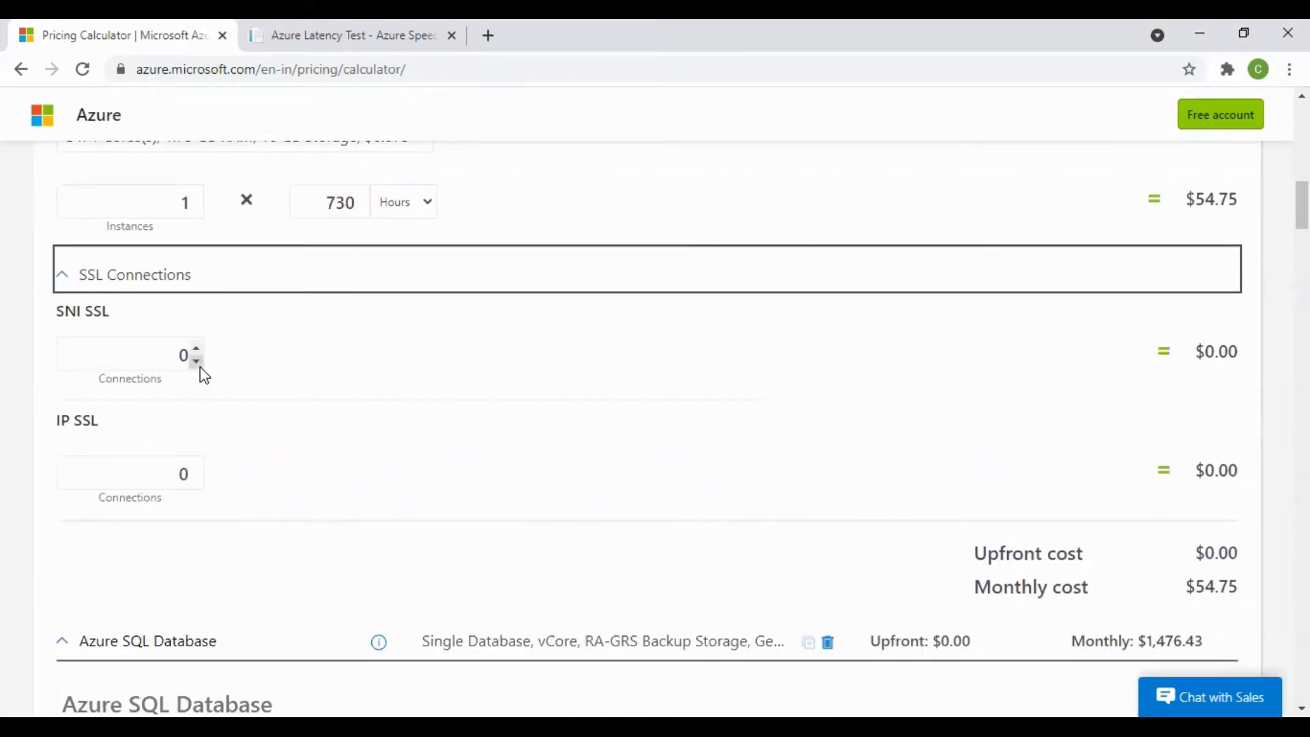
pyautogui.press('Tab')
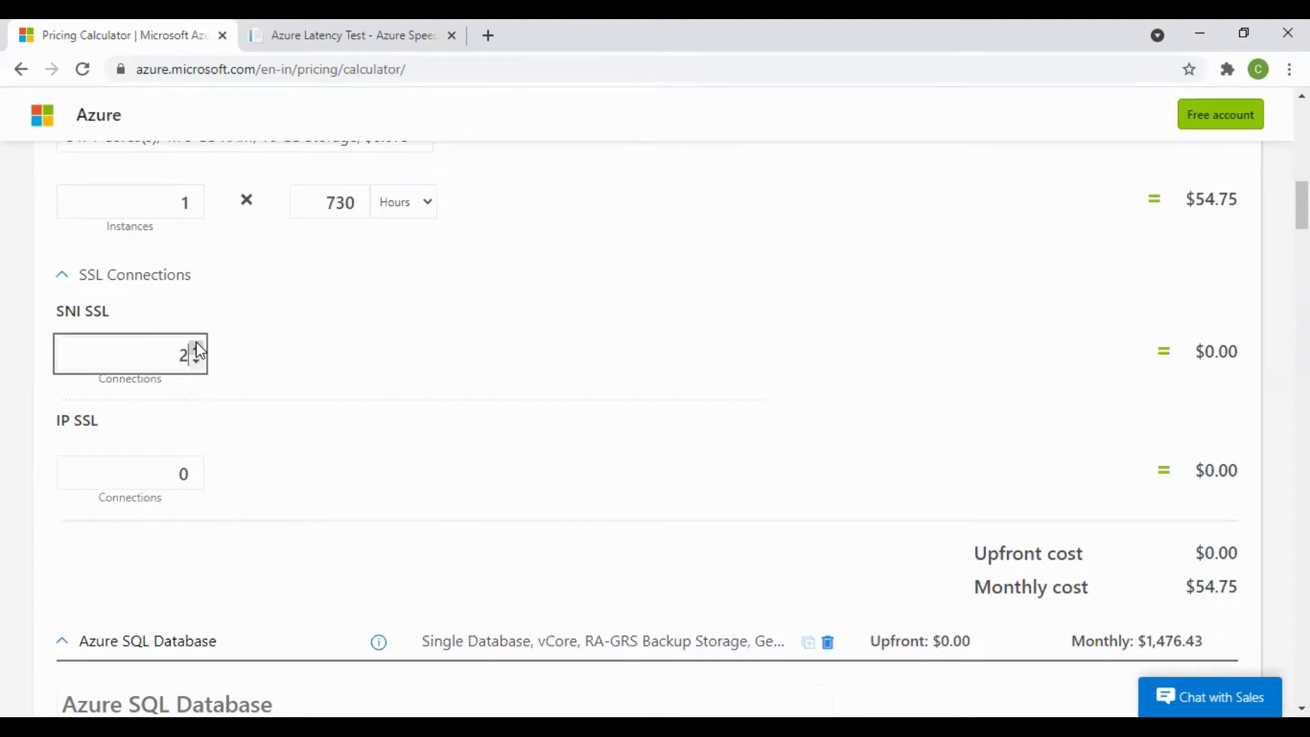
pyautogui.click(196, 467)
pyautogui.click(196, 466)
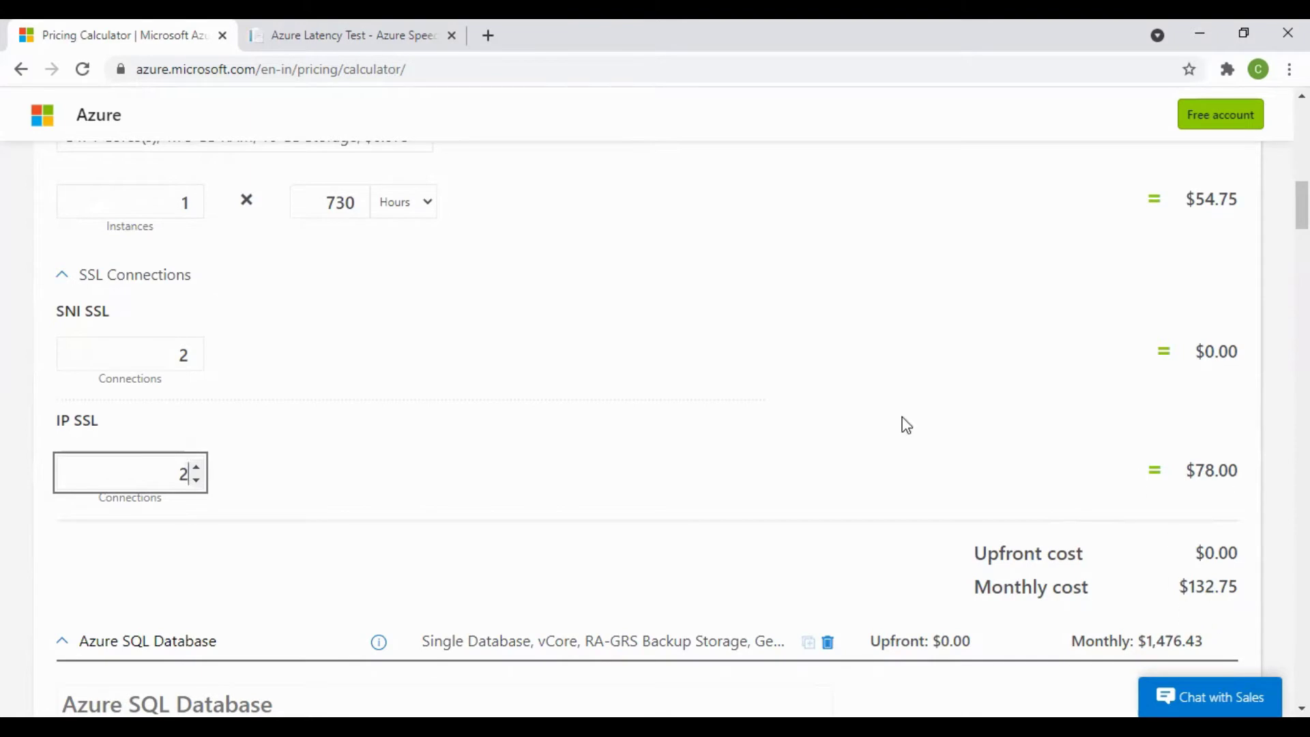
pyautogui.scroll(-5, 873, 421)
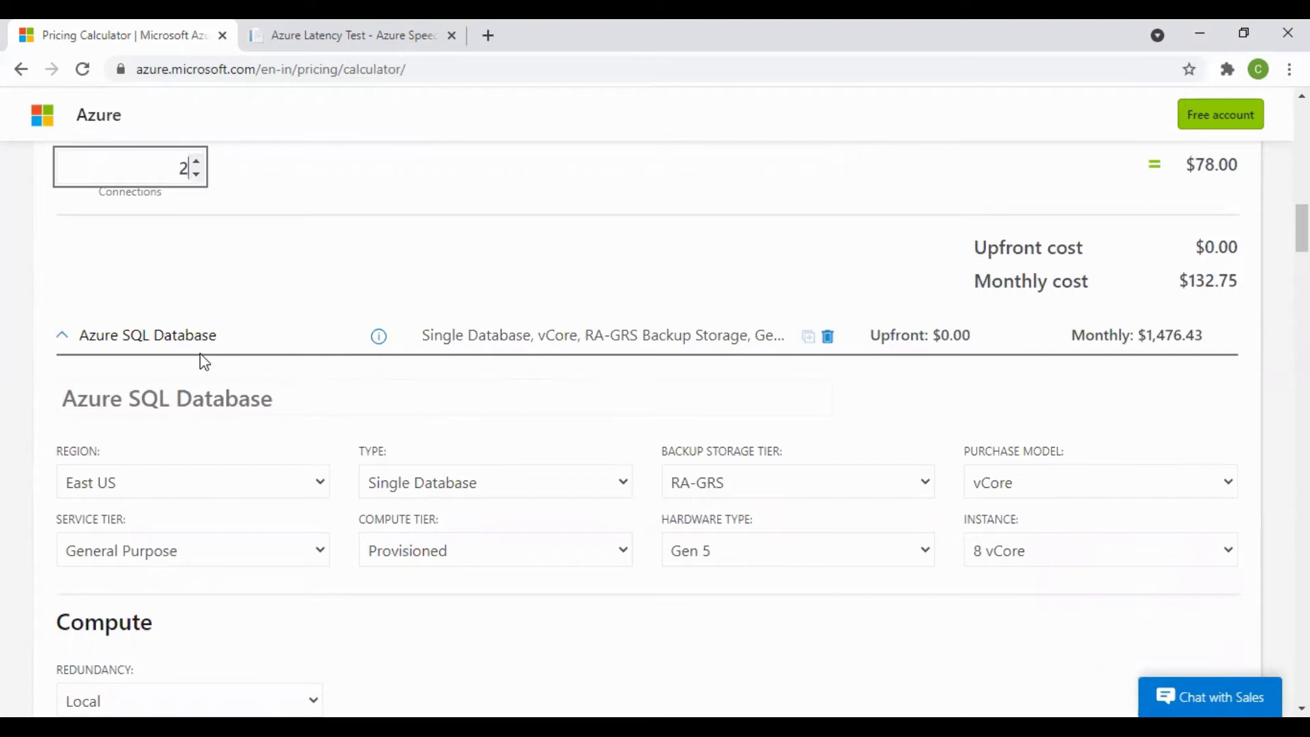
pyautogui.scroll(-4, 356, 424)
pyautogui.scroll(1, 356, 424)
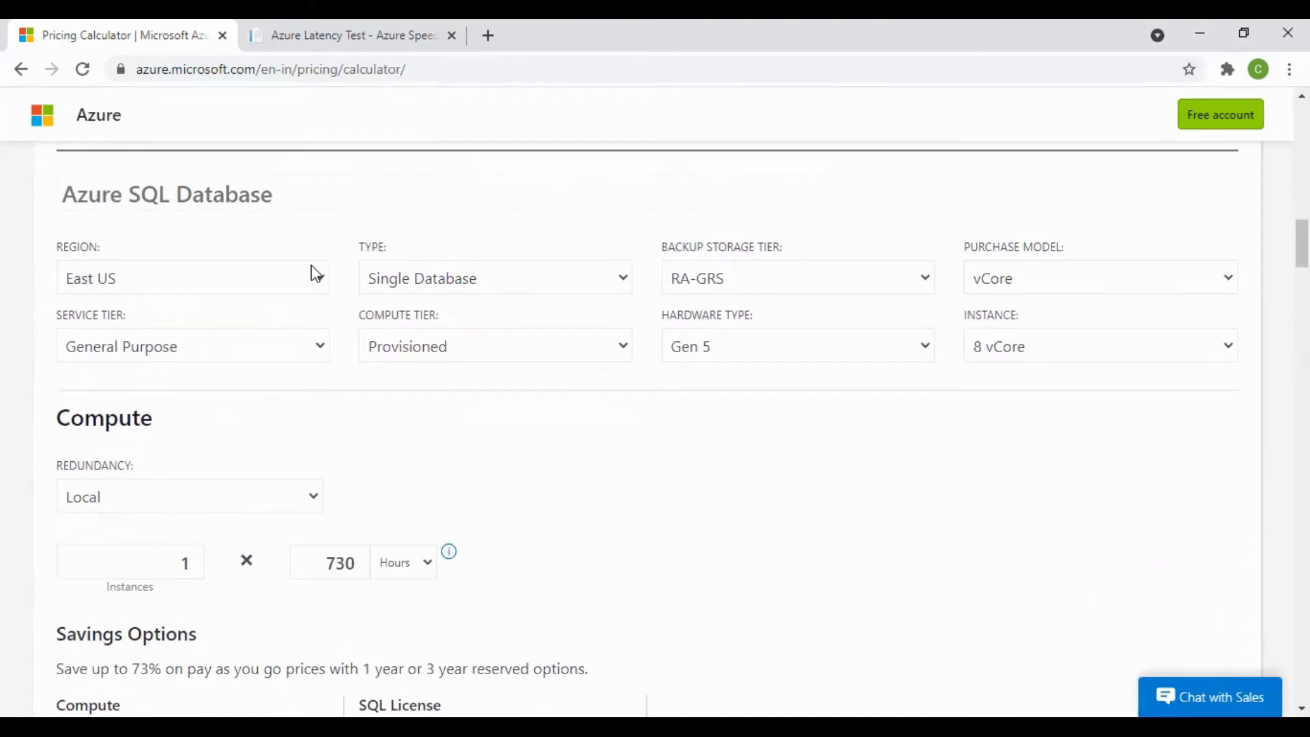
pyautogui.click(475, 288)
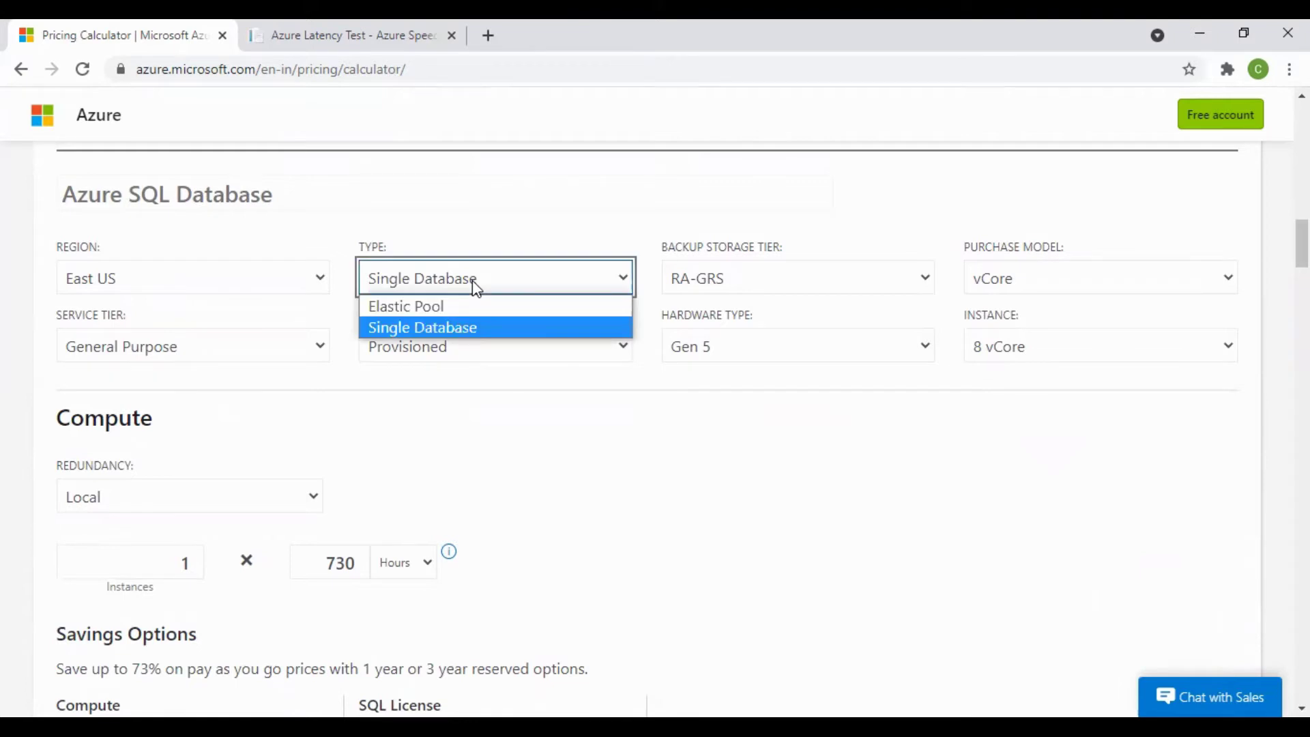
pyautogui.click(754, 288)
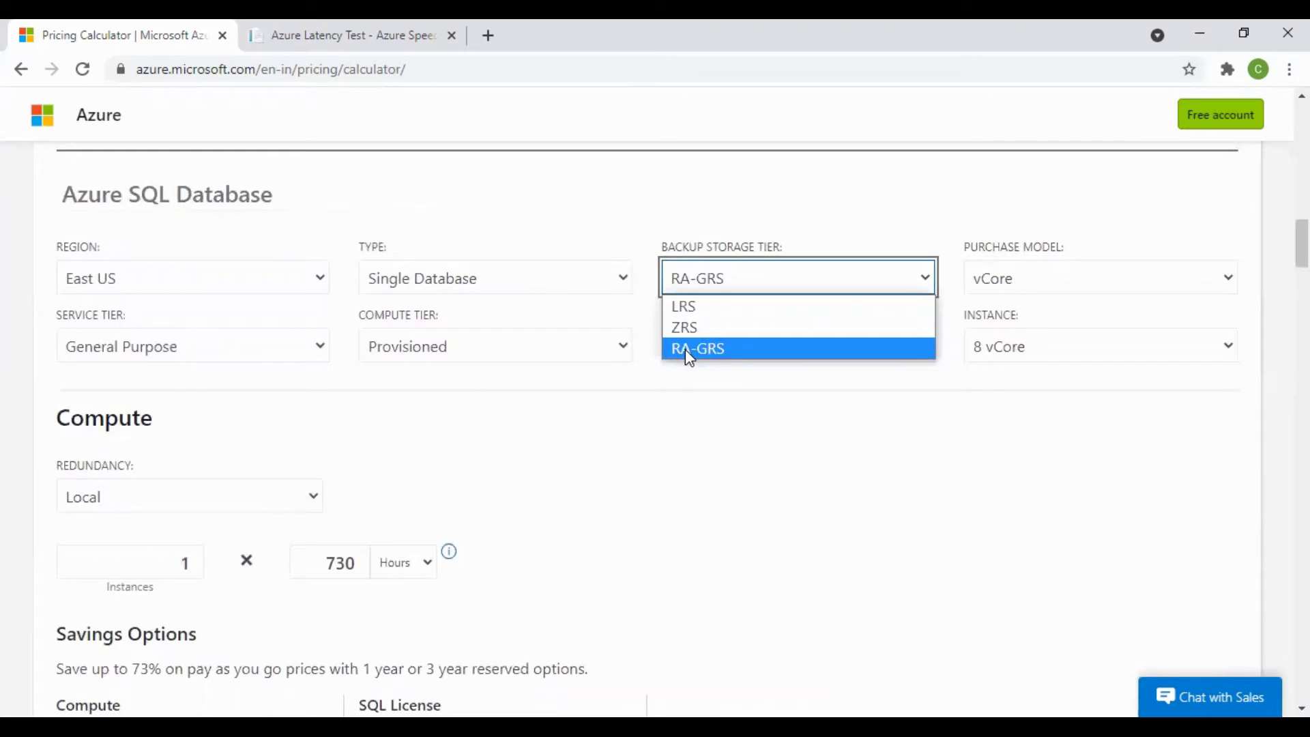
pyautogui.click(1089, 299)
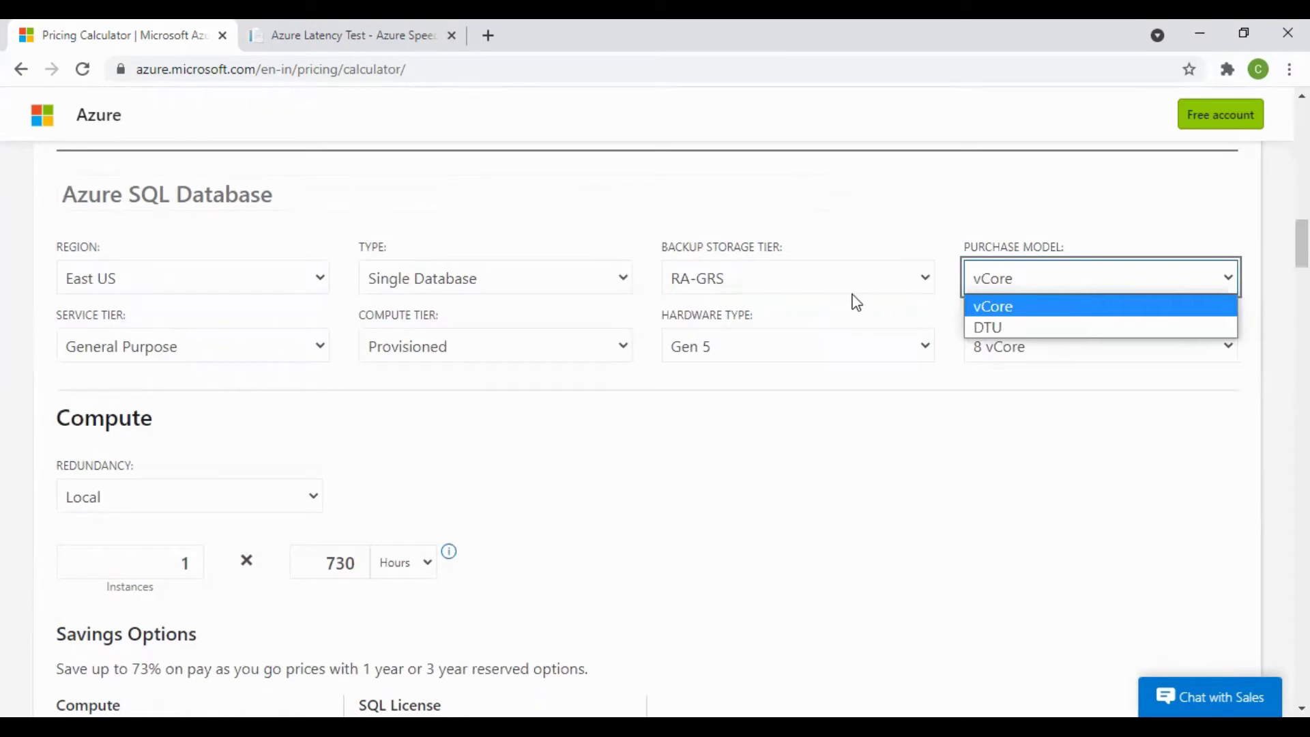
pyautogui.click(760, 343)
pyautogui.click(516, 348)
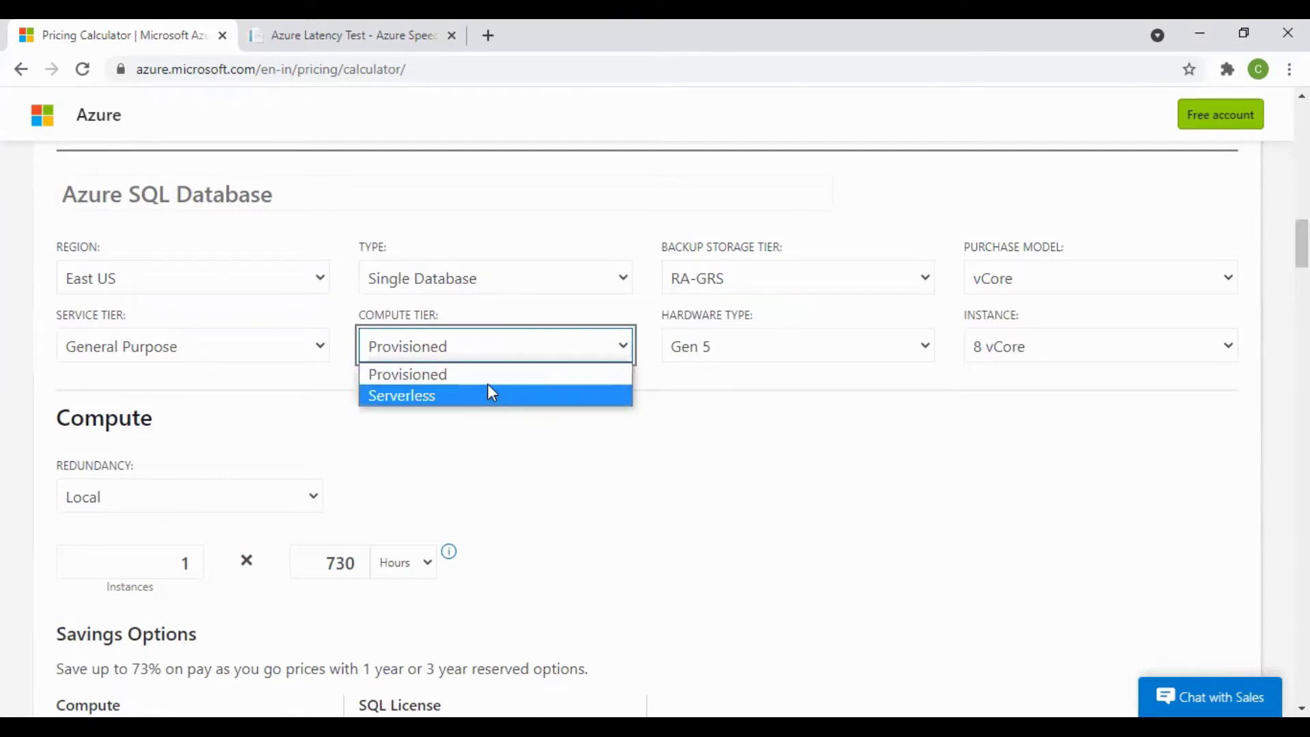
pyautogui.click(1163, 352)
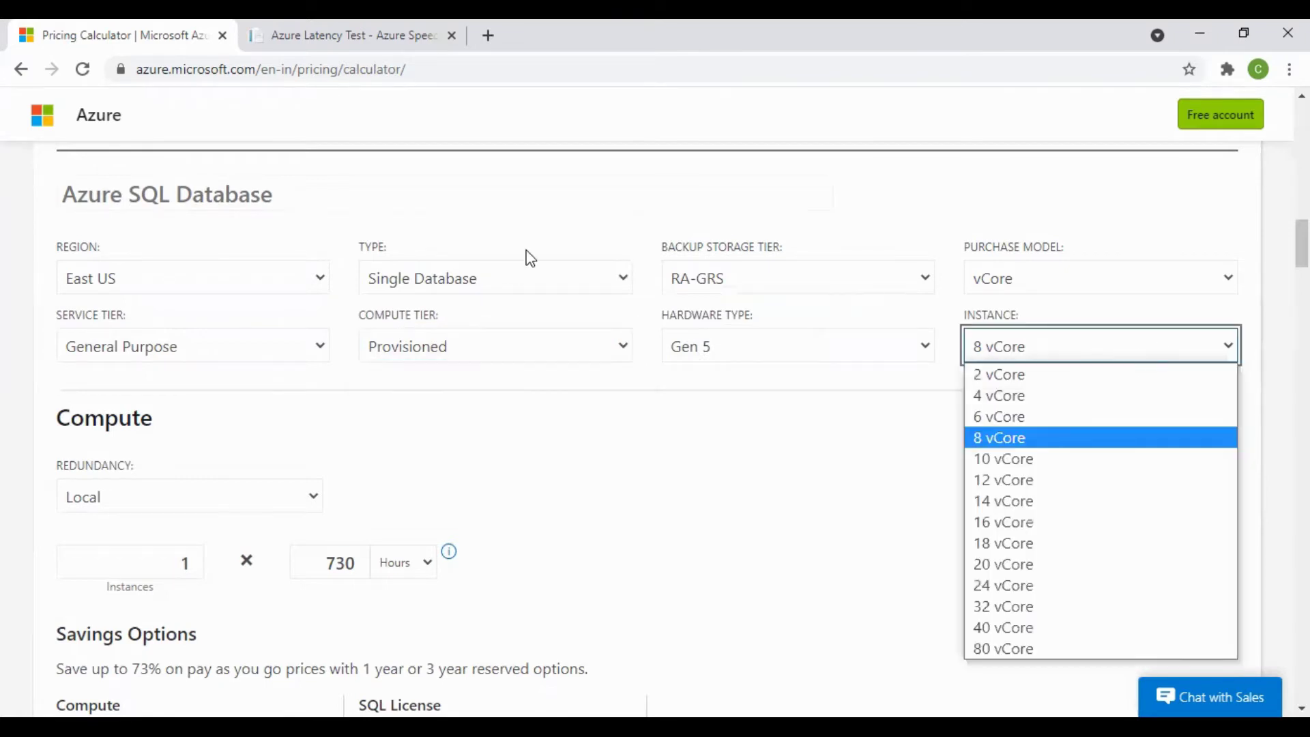
pyautogui.click(146, 353)
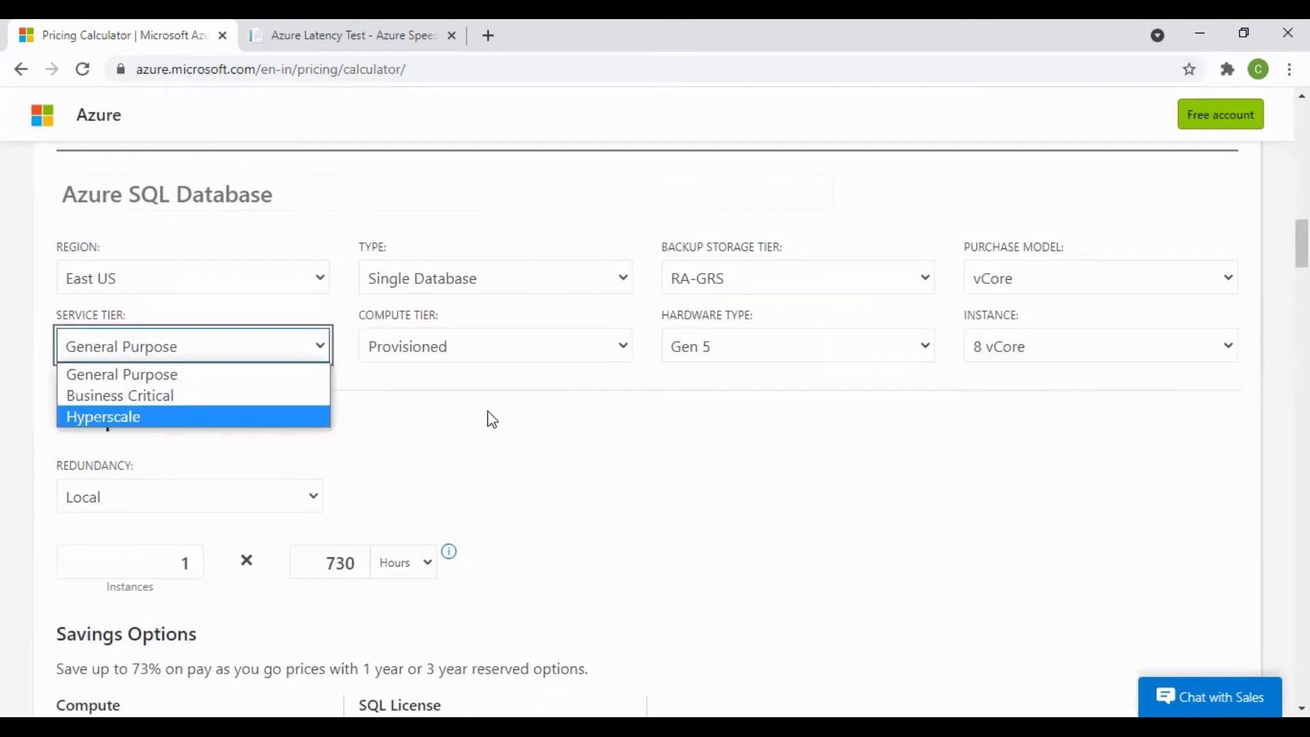
pyautogui.scroll(-3, 491, 419)
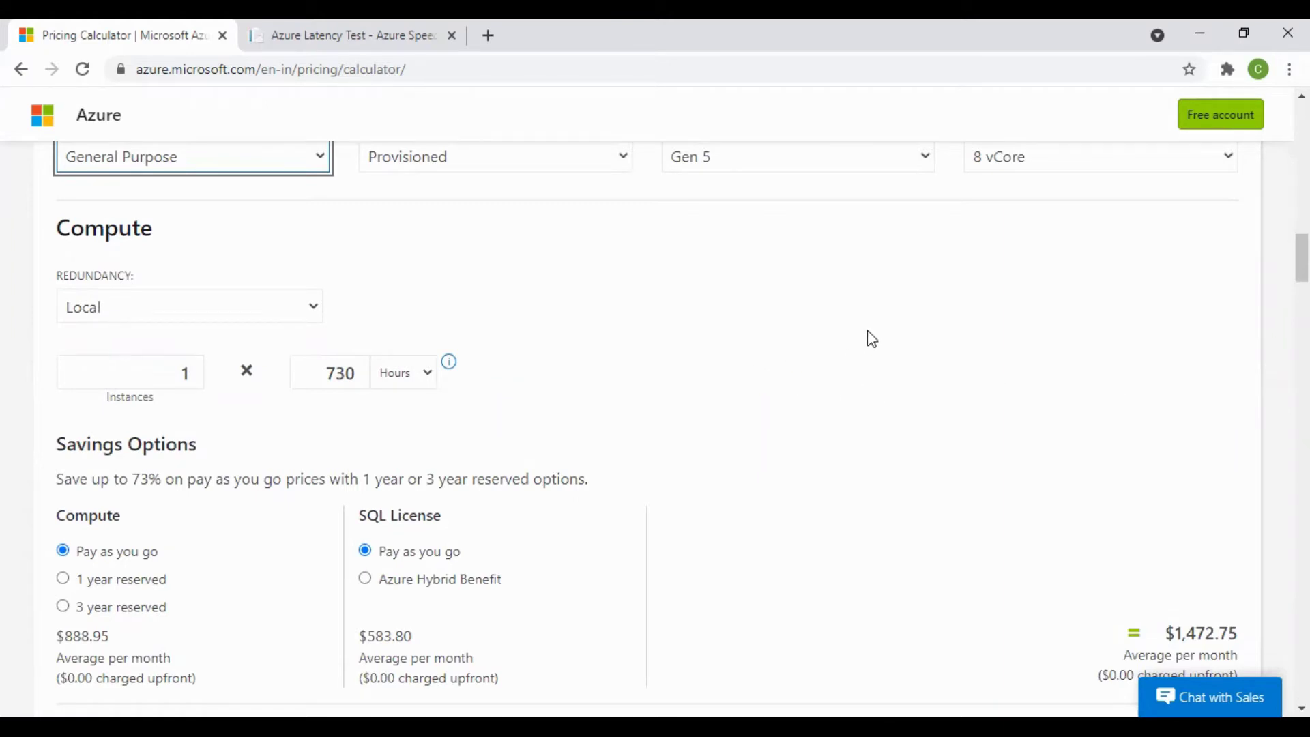
pyautogui.scroll(4, 1078, 352)
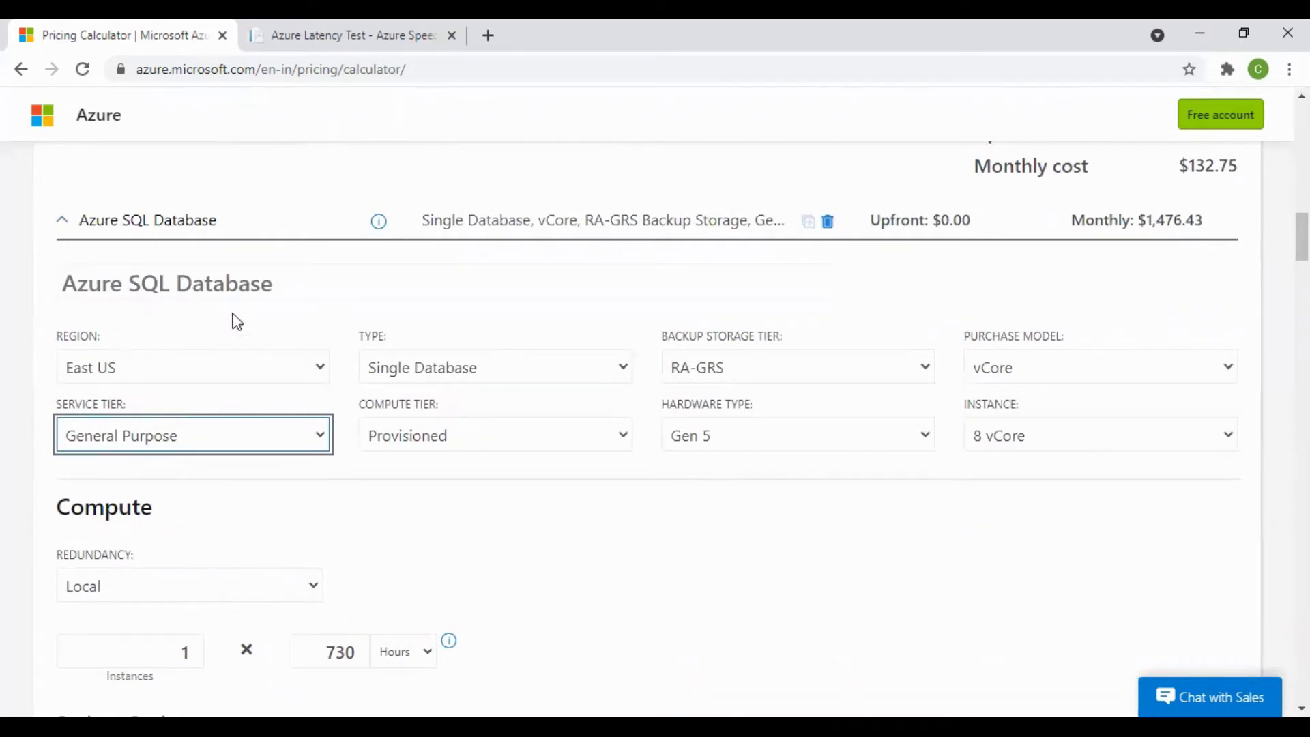
pyautogui.scroll(-4, 237, 321)
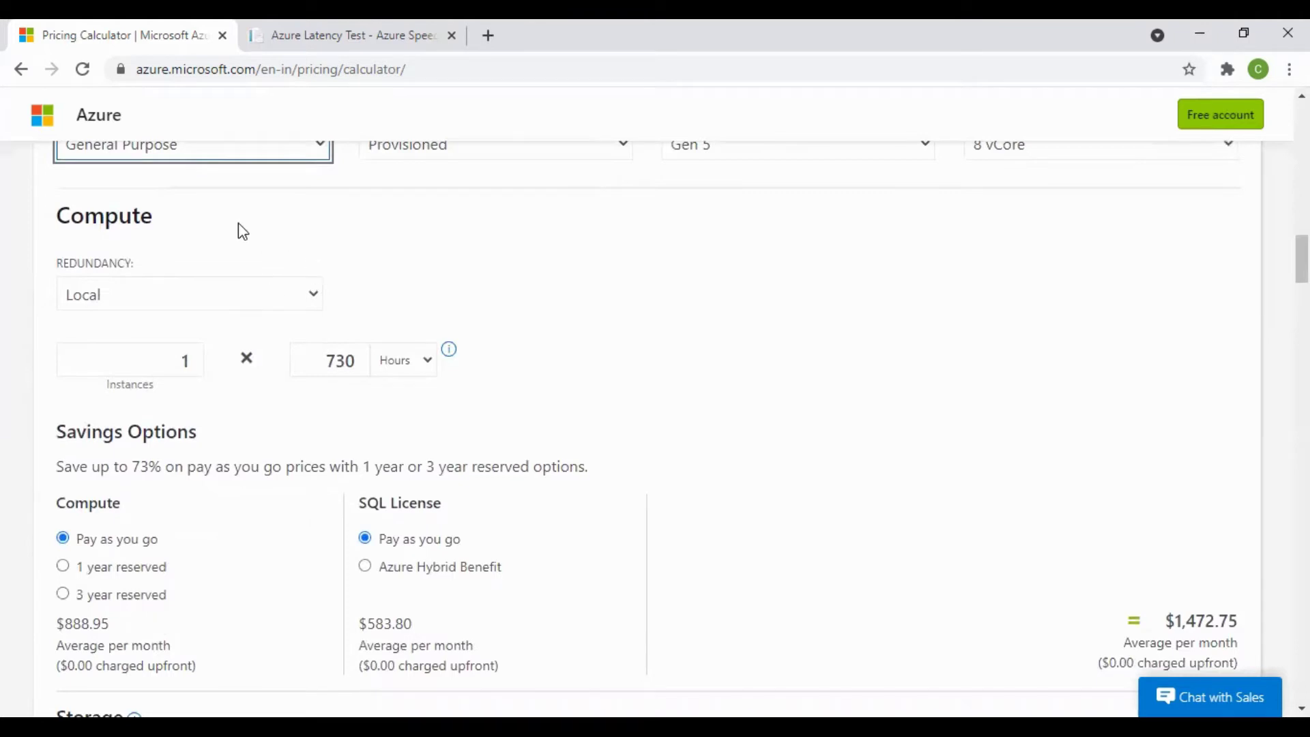
# Set the SQL Database compute redundancy to Multi-Availability Zone, averaging $1,422.32 for compute
pyautogui.click(198, 302)
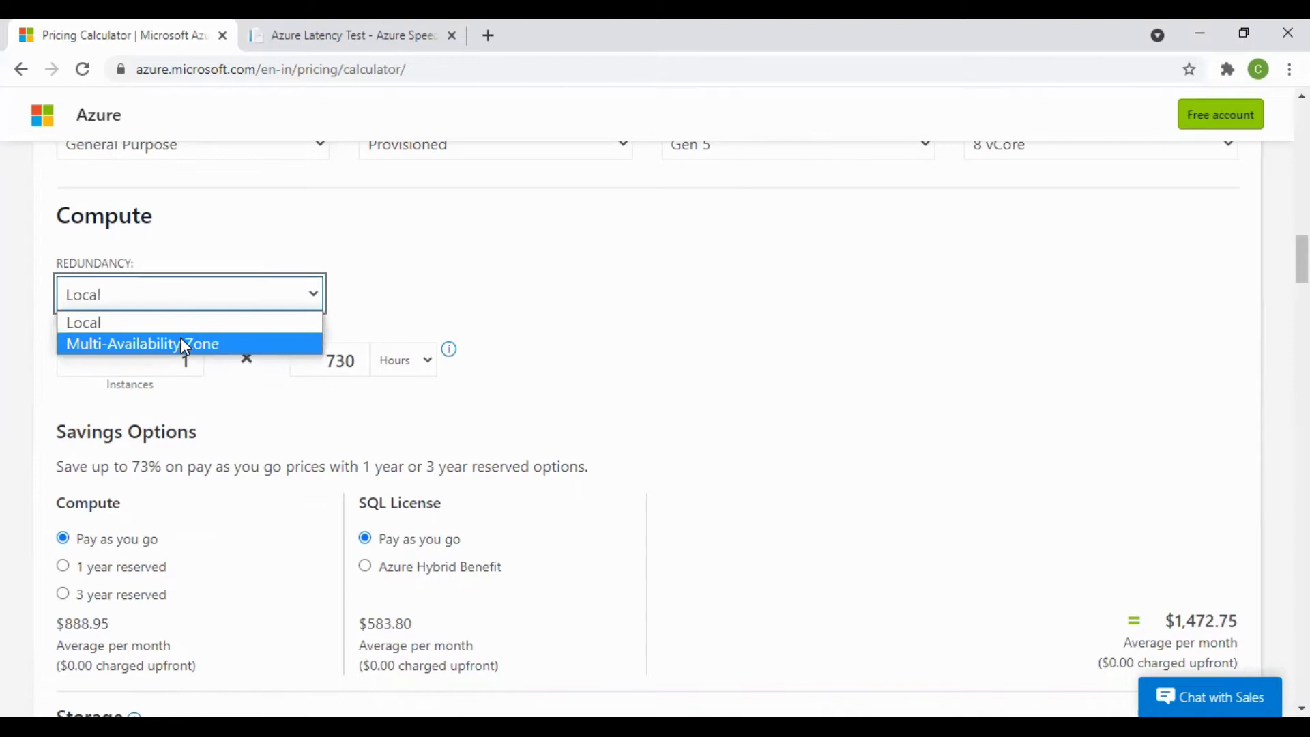
pyautogui.click(181, 343)
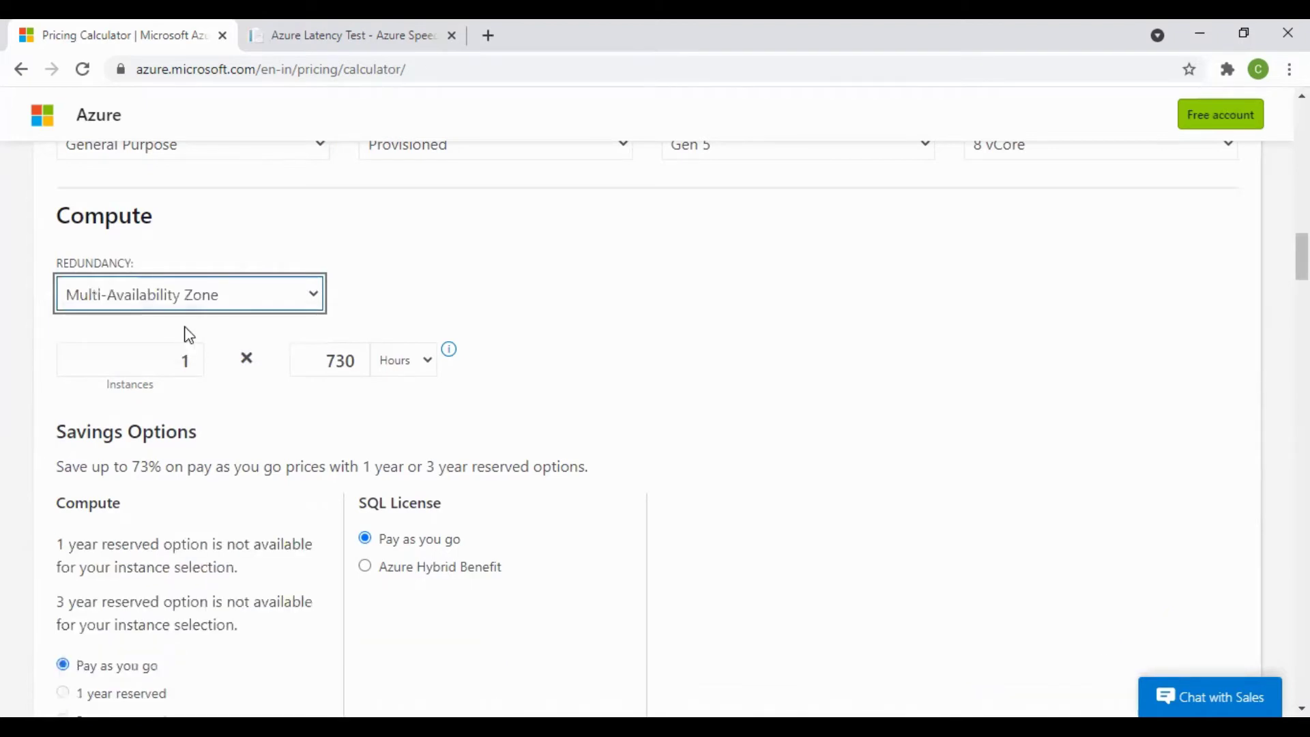
pyautogui.scroll(-3, 185, 334)
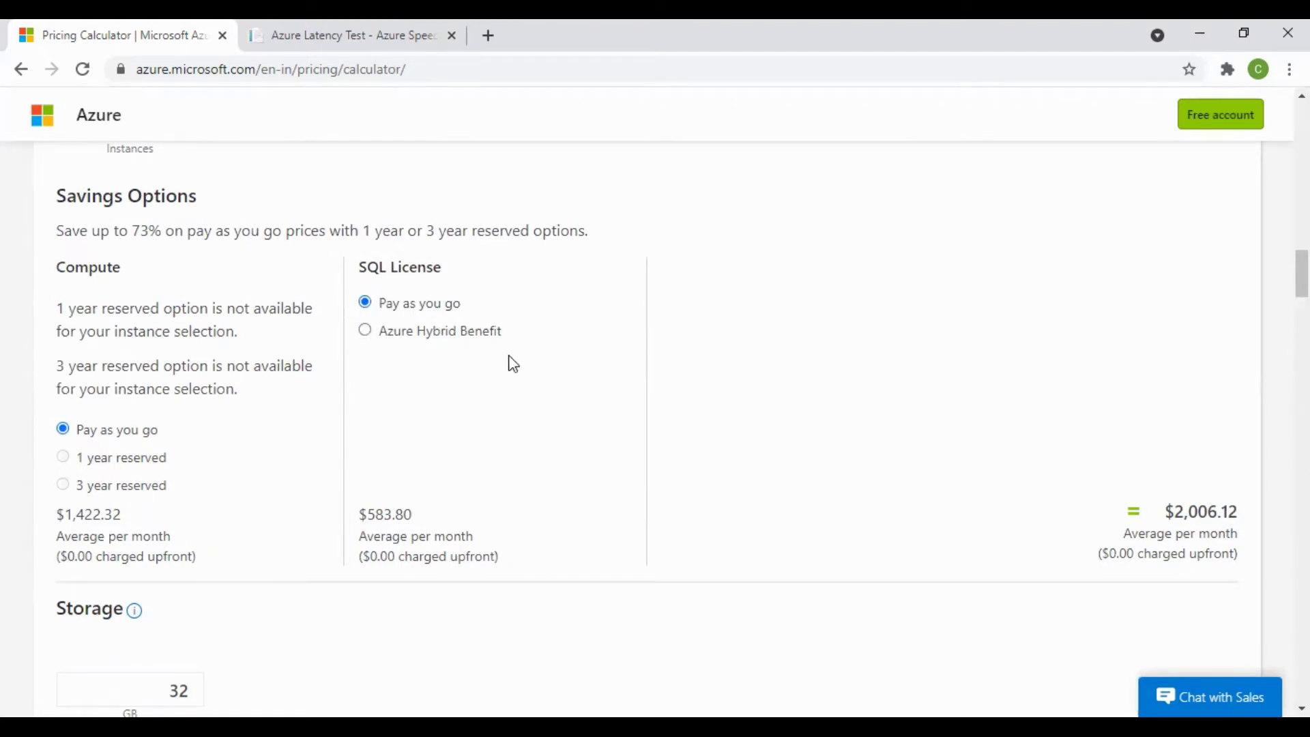
pyautogui.scroll(-3, 513, 364)
pyautogui.scroll(-4, 511, 360)
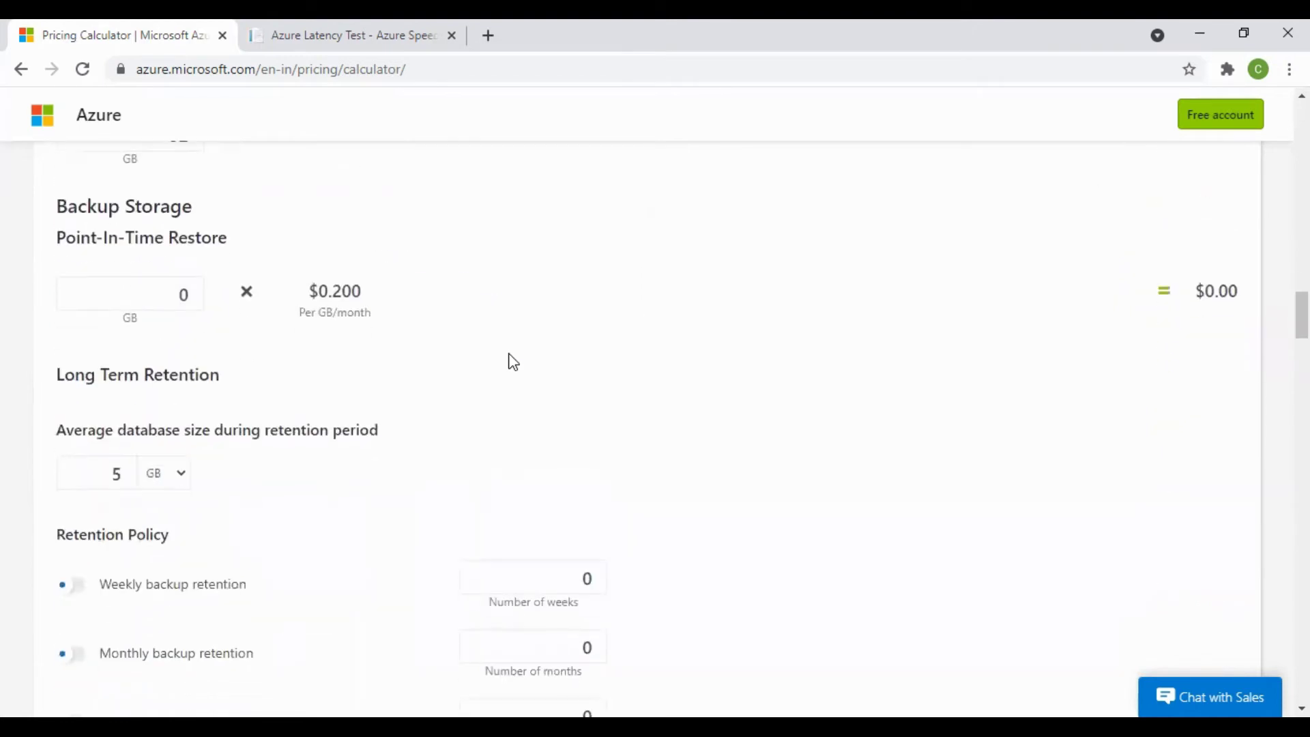
pyautogui.scroll(2, 509, 359)
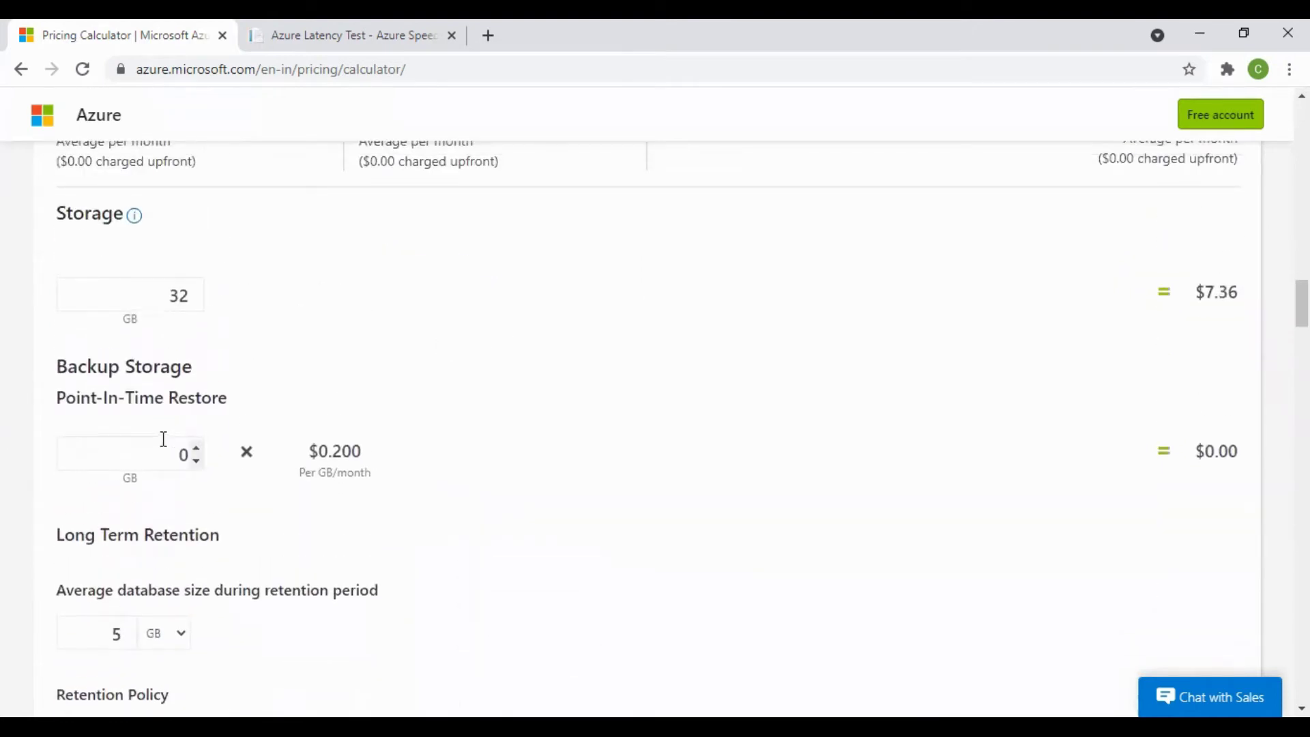
pyautogui.scroll(-2, 258, 431)
pyautogui.scroll(-1, 258, 431)
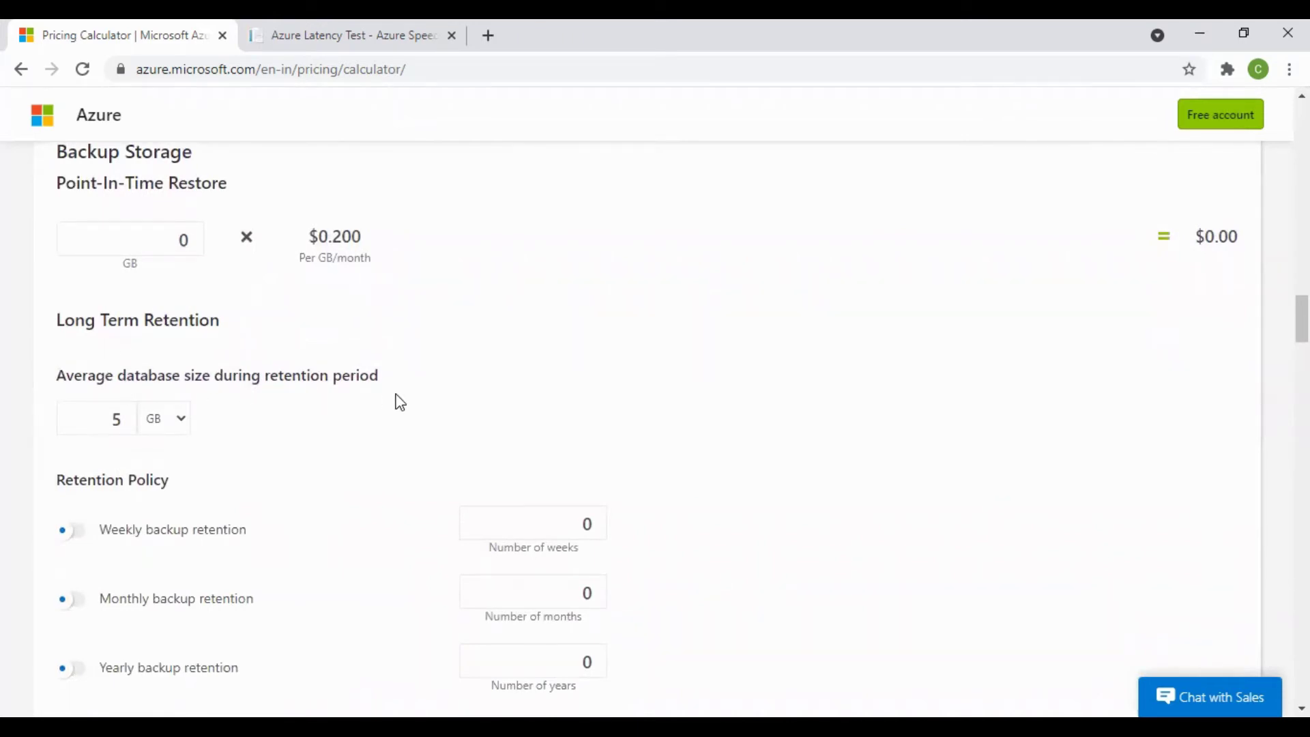
pyautogui.scroll(-3, 400, 403)
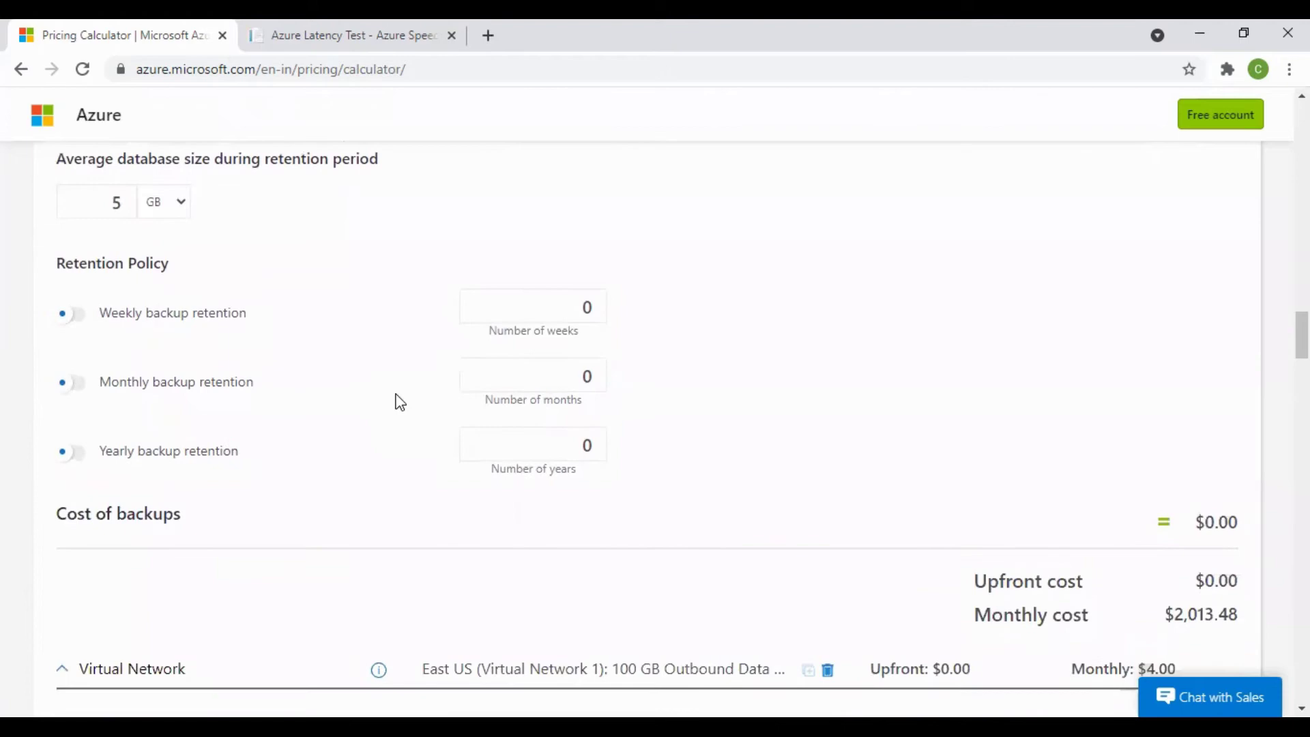
pyautogui.scroll(-2, 400, 403)
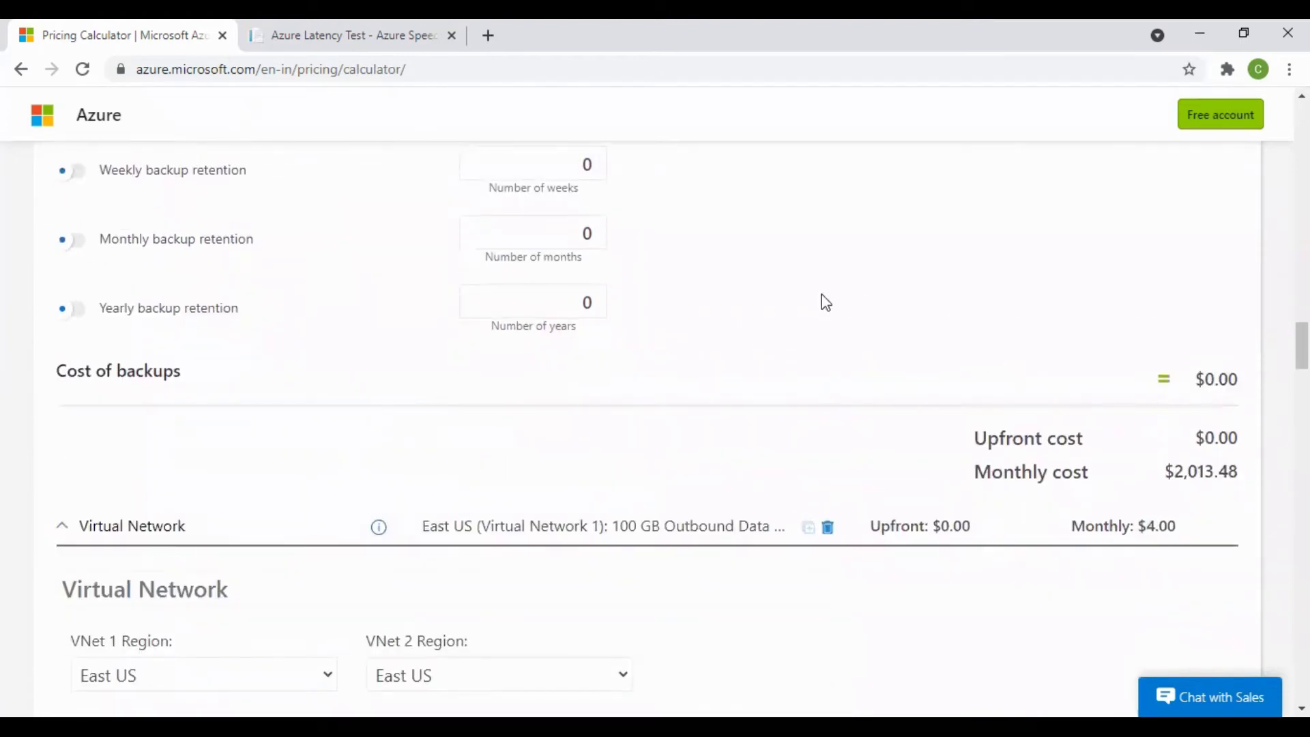
pyautogui.scroll(10, 683, 346)
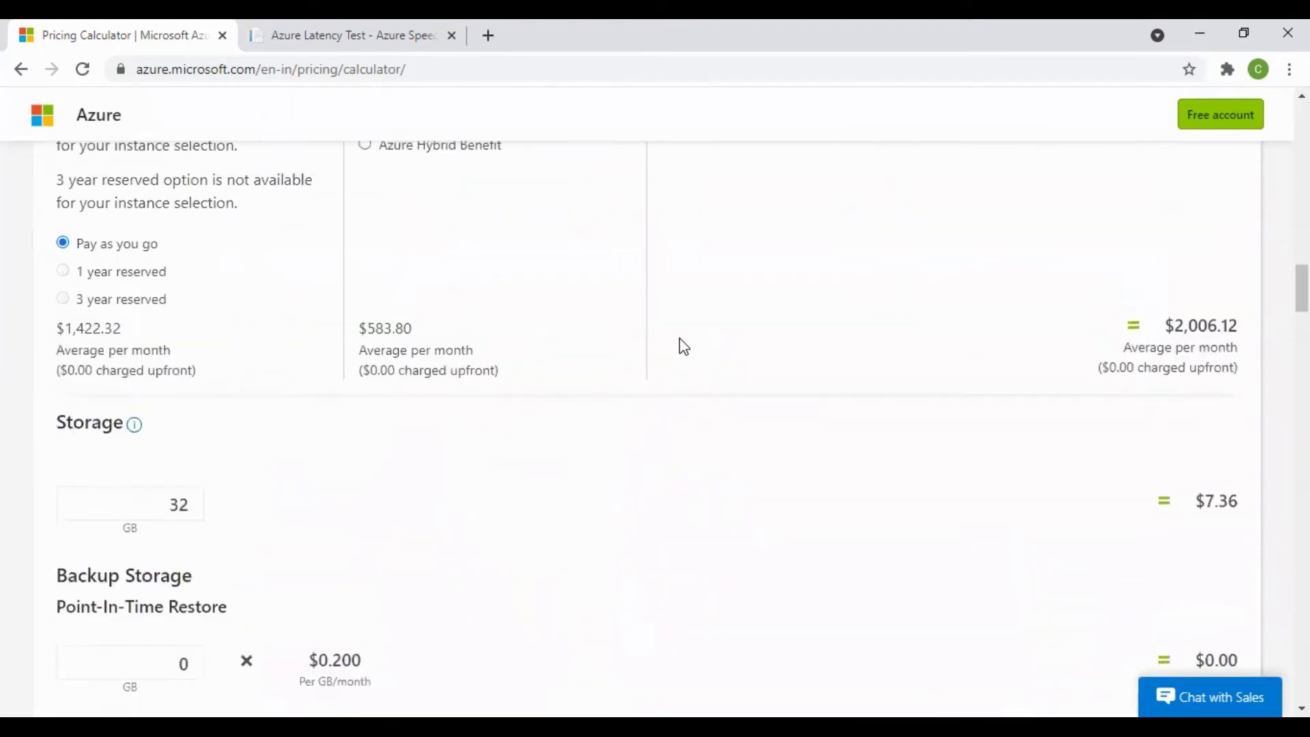
pyautogui.scroll(6, 682, 346)
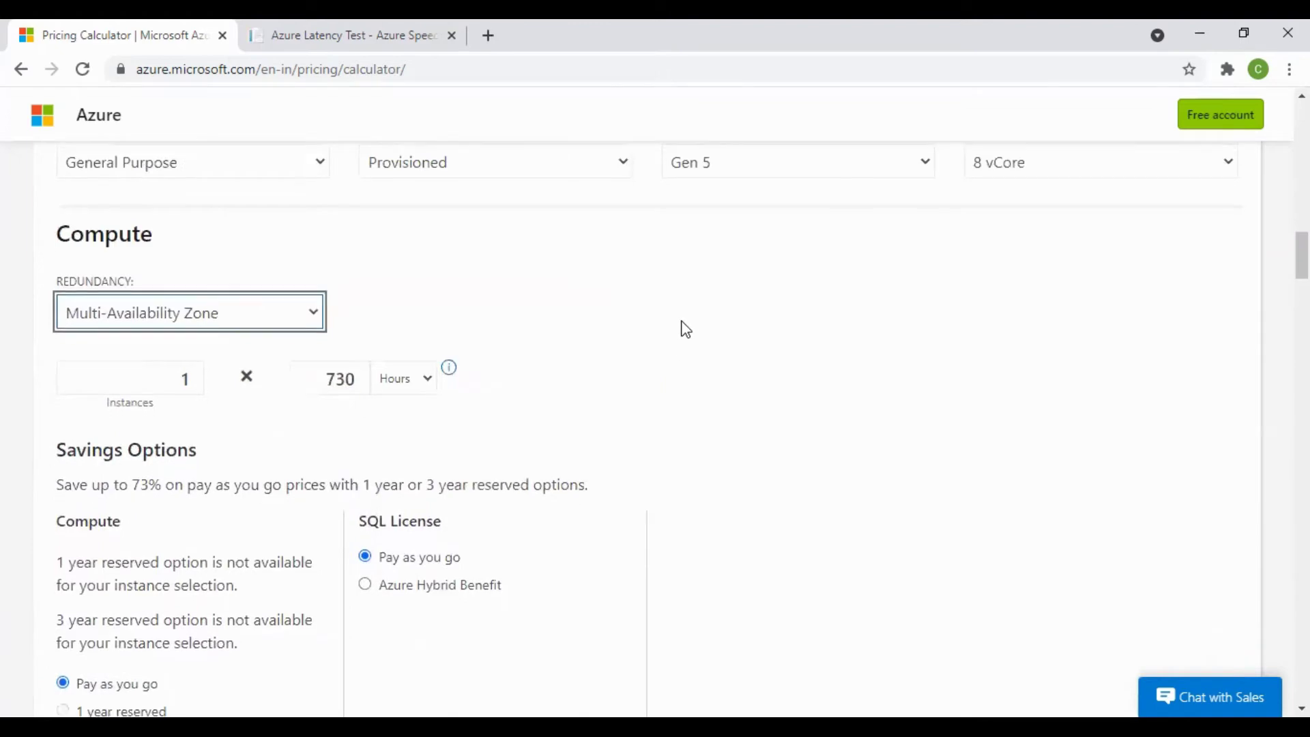
pyautogui.scroll(-16, 684, 329)
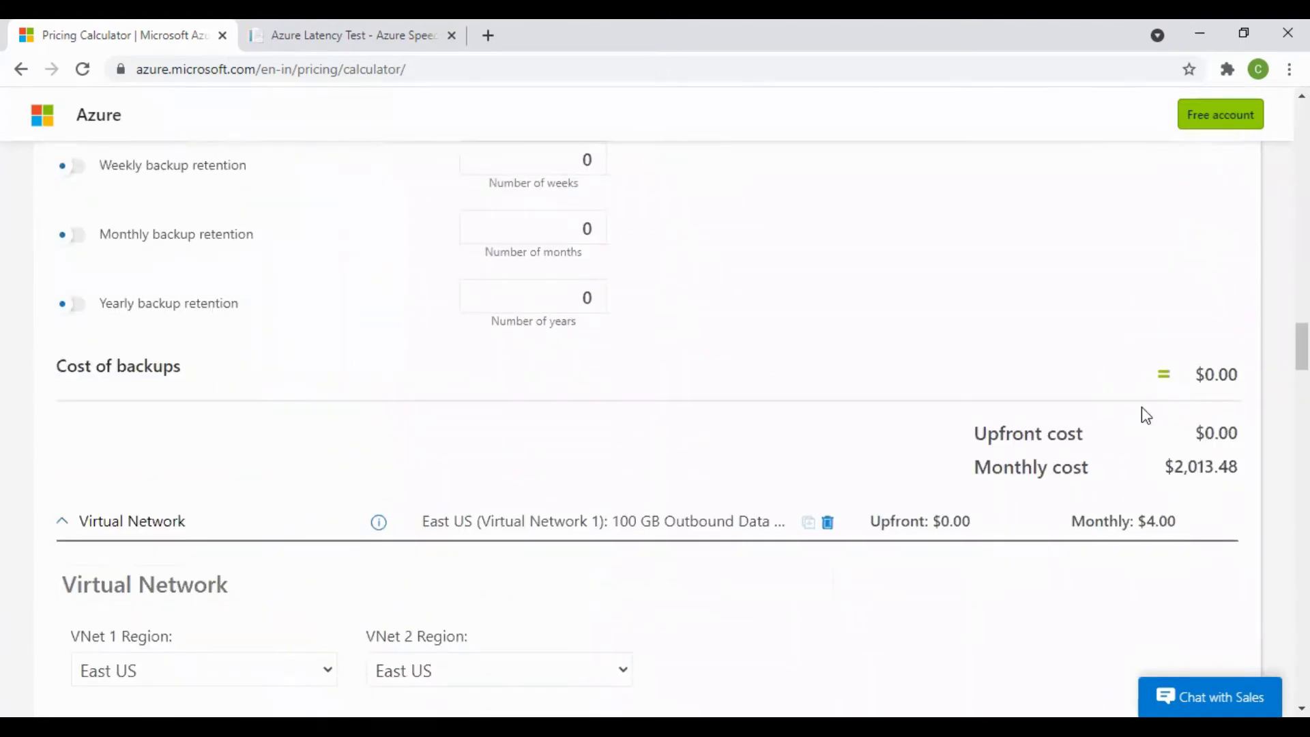
# Expand Virtual Network 2's data transfer costs: 100 GB outbound and inbound at $0.01/GB
pyautogui.scroll(-5, 793, 402)
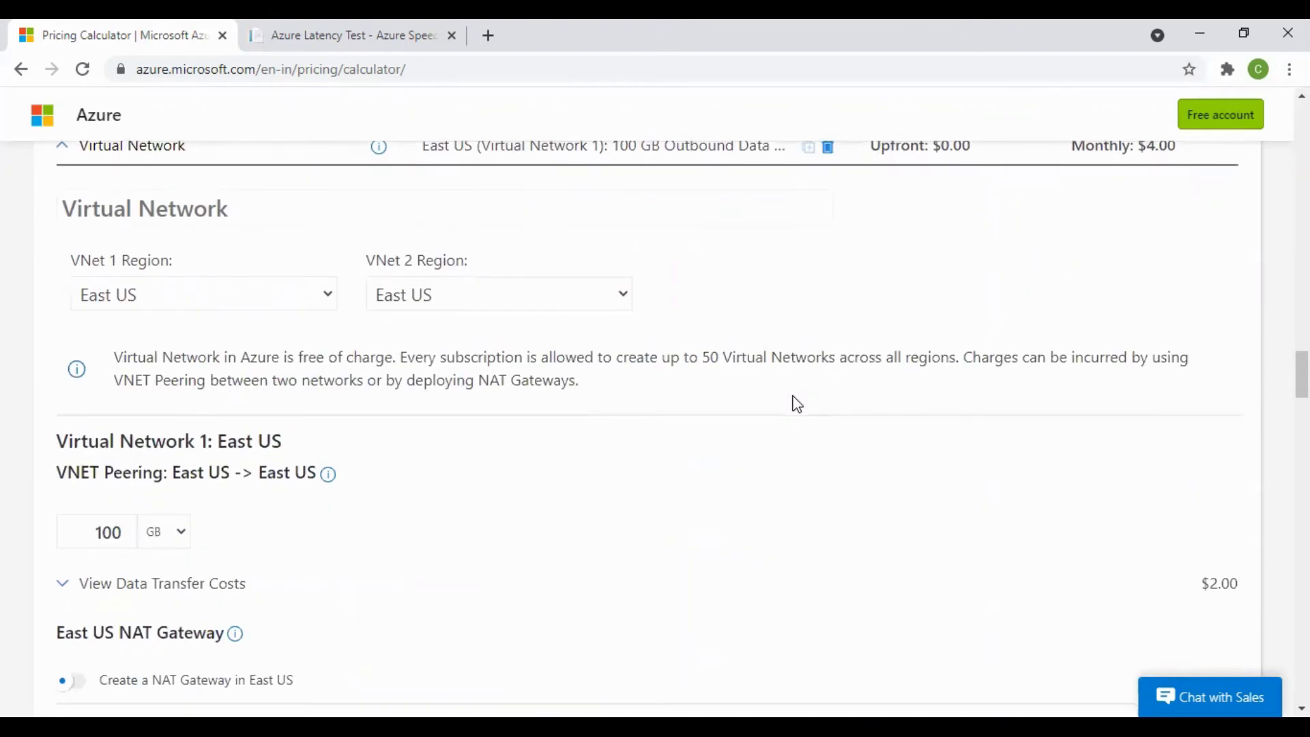
pyautogui.scroll(-4, 797, 403)
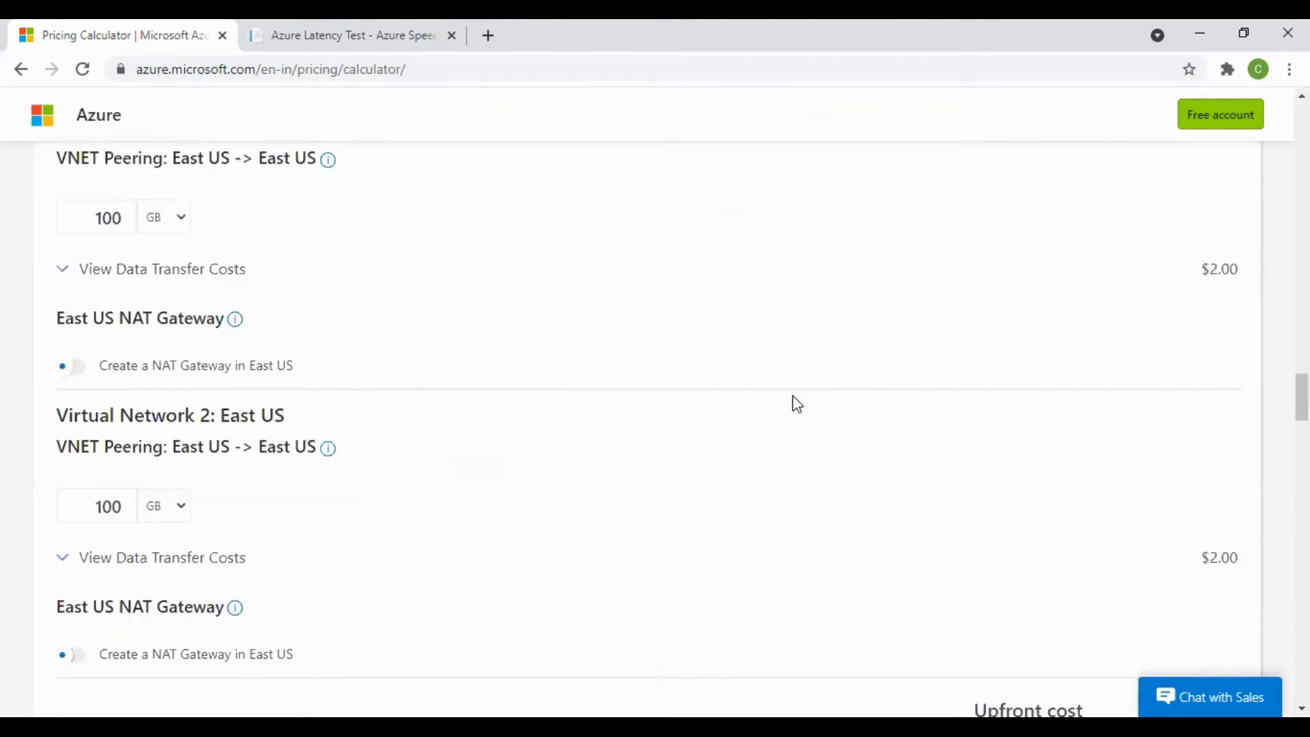
pyautogui.scroll(4, 794, 402)
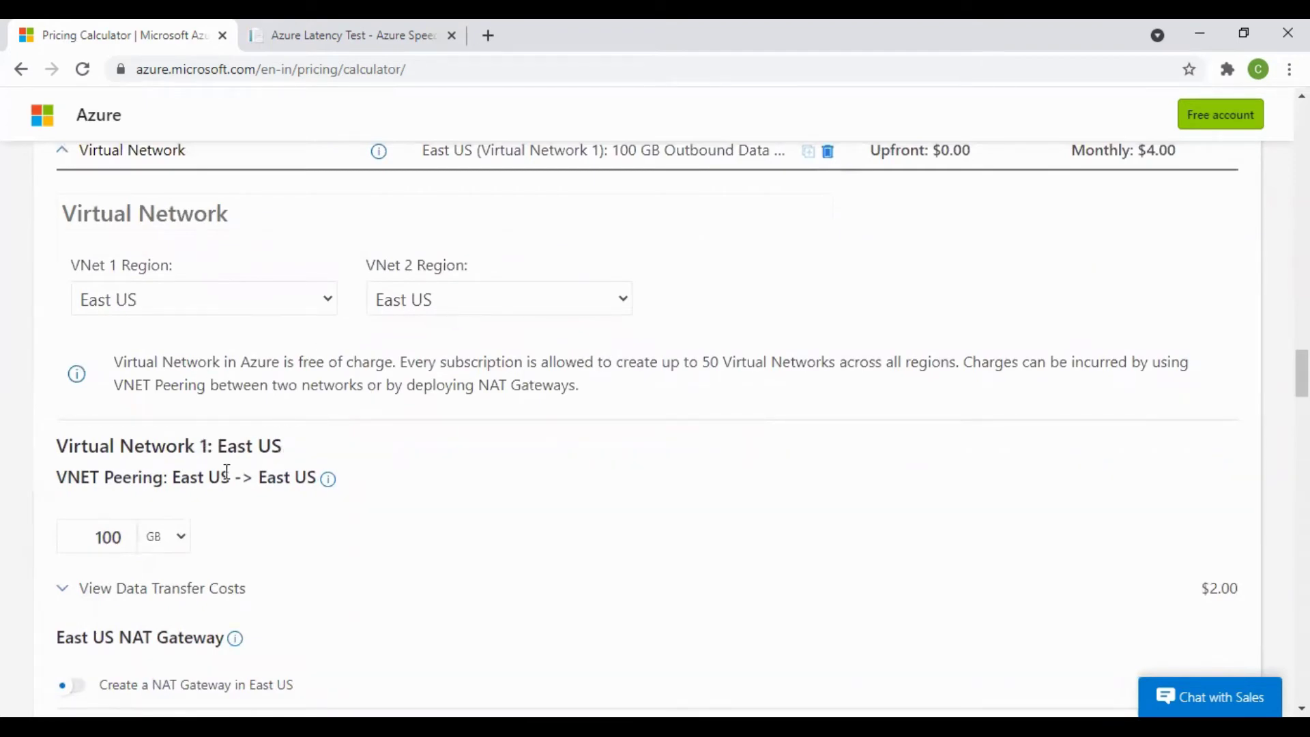
pyautogui.scroll(-3, 227, 471)
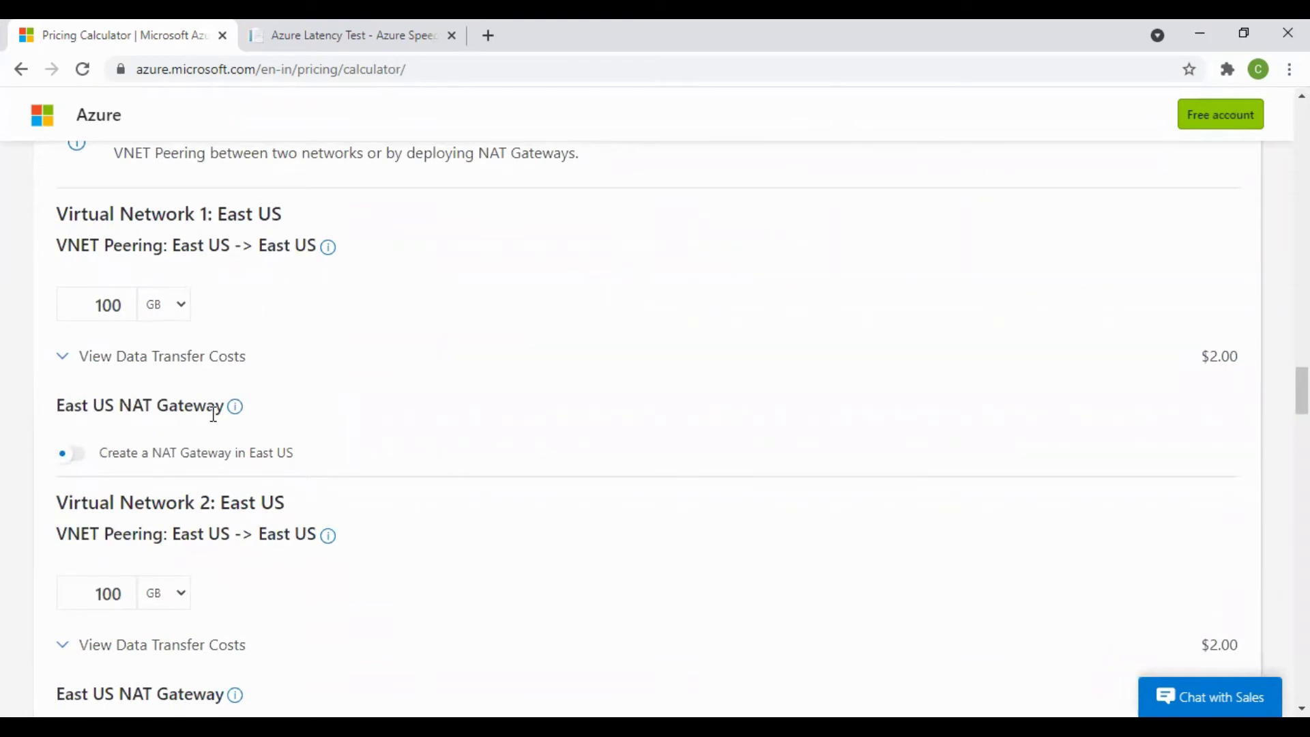
pyautogui.scroll(-4, 214, 414)
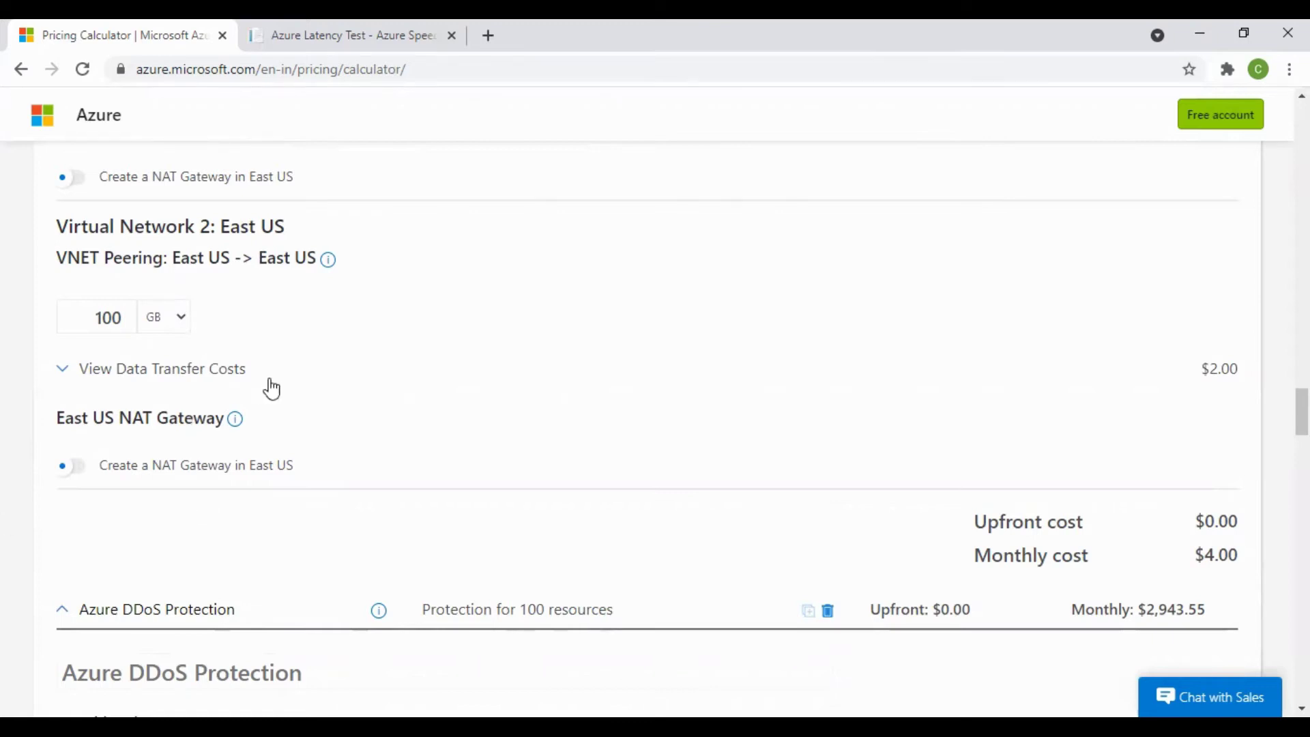
pyautogui.click(247, 374)
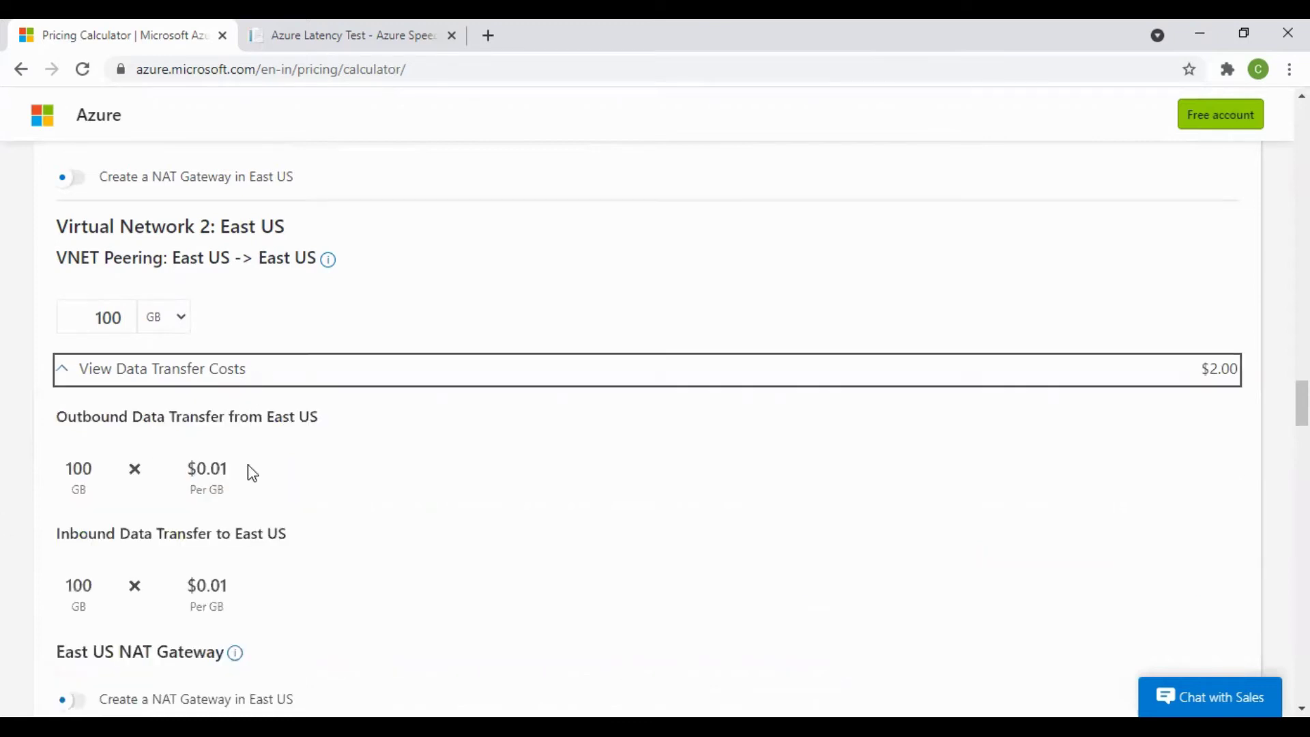
pyautogui.scroll(5, 603, 470)
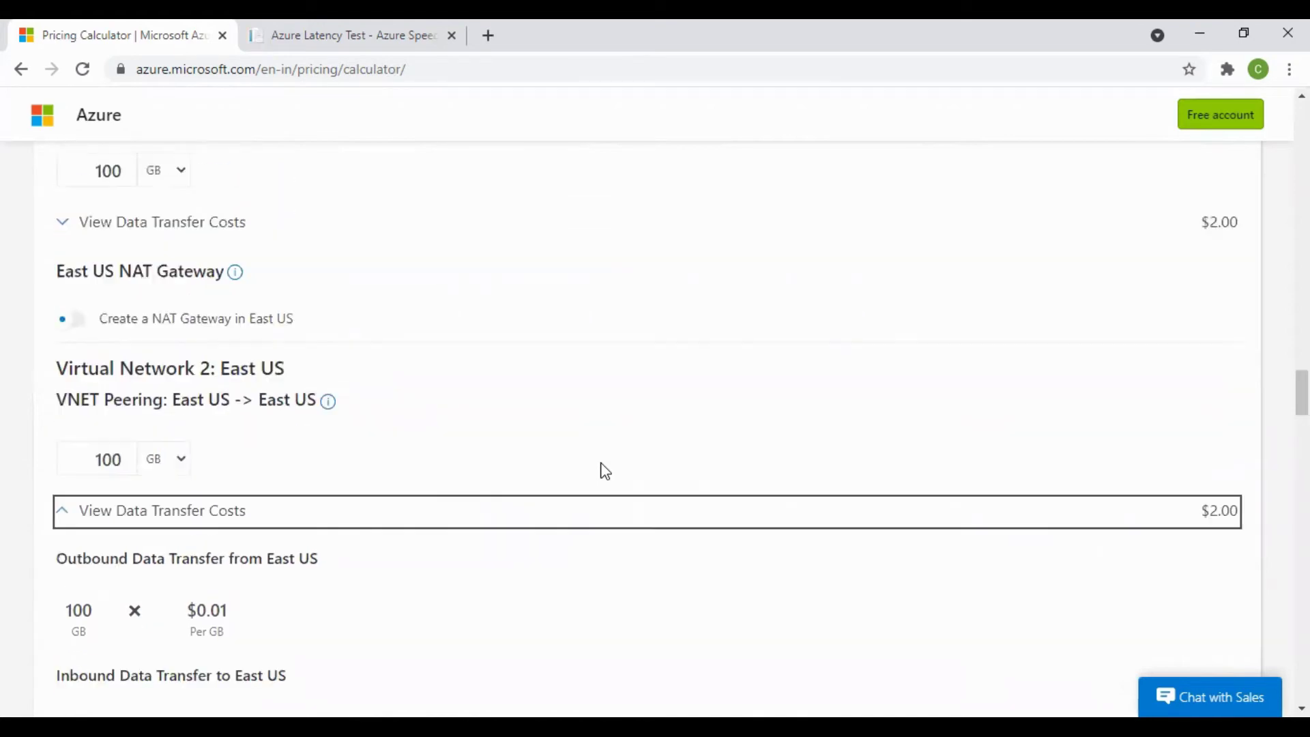
pyautogui.scroll(-10, 604, 471)
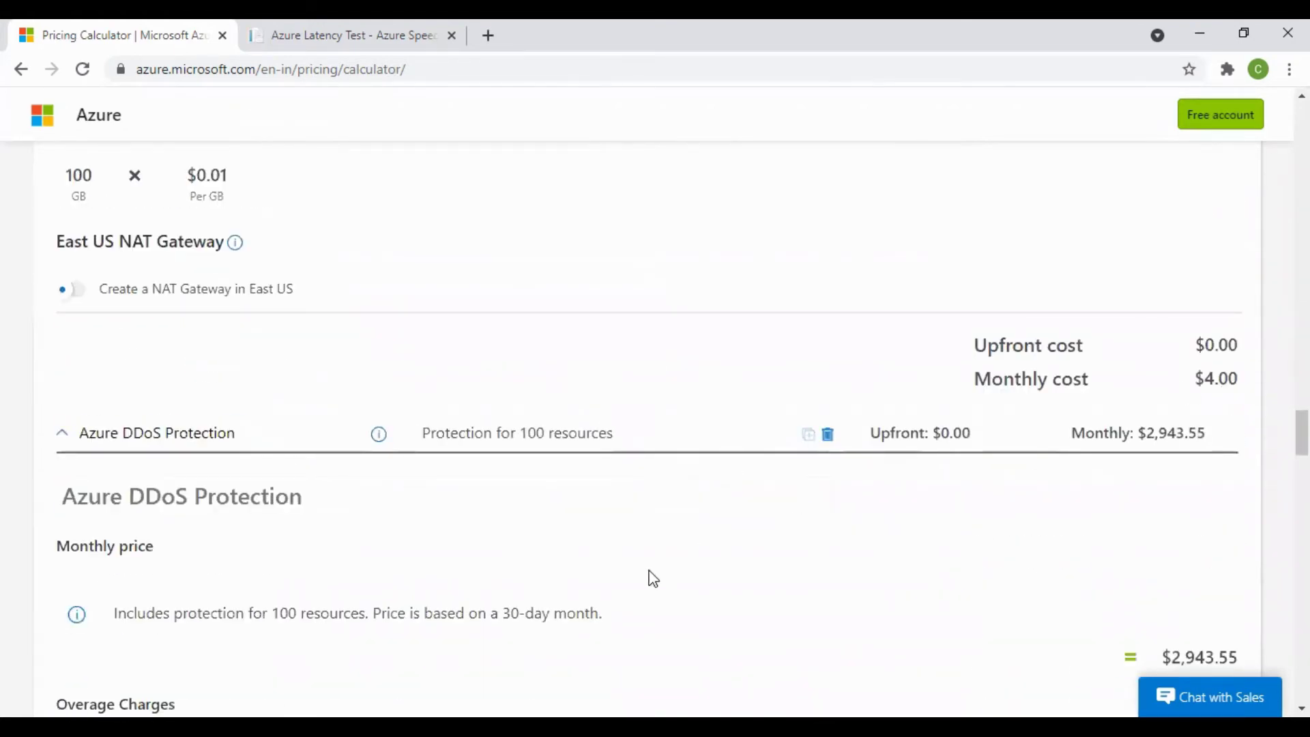
pyautogui.scroll(-3, 653, 577)
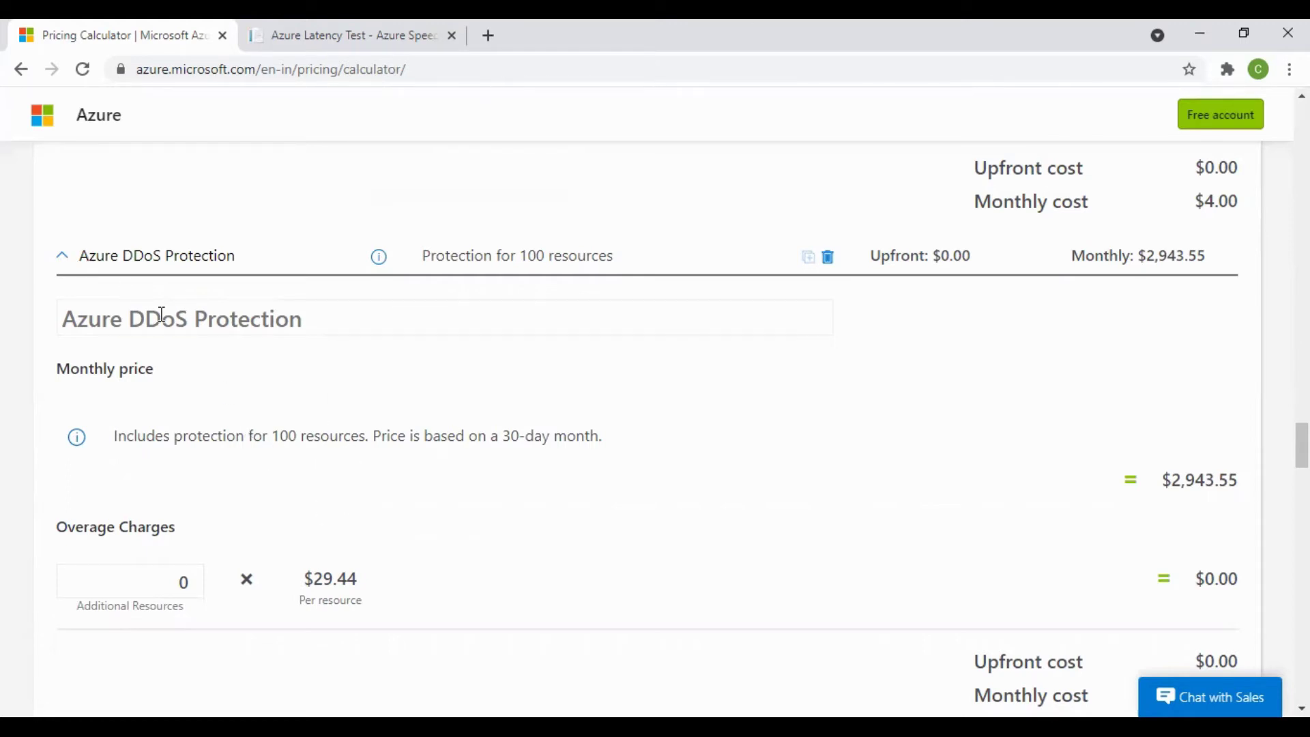
pyautogui.scroll(-4, 736, 468)
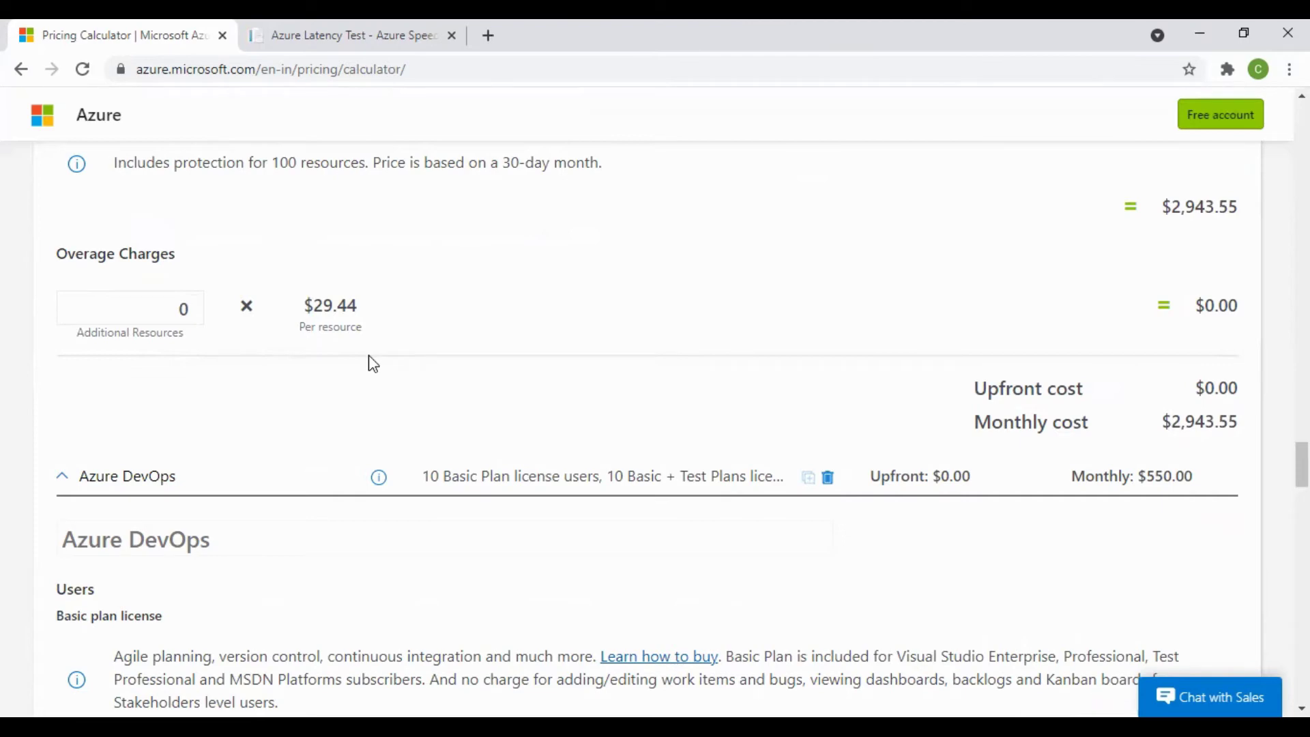
pyautogui.scroll(-3, 559, 424)
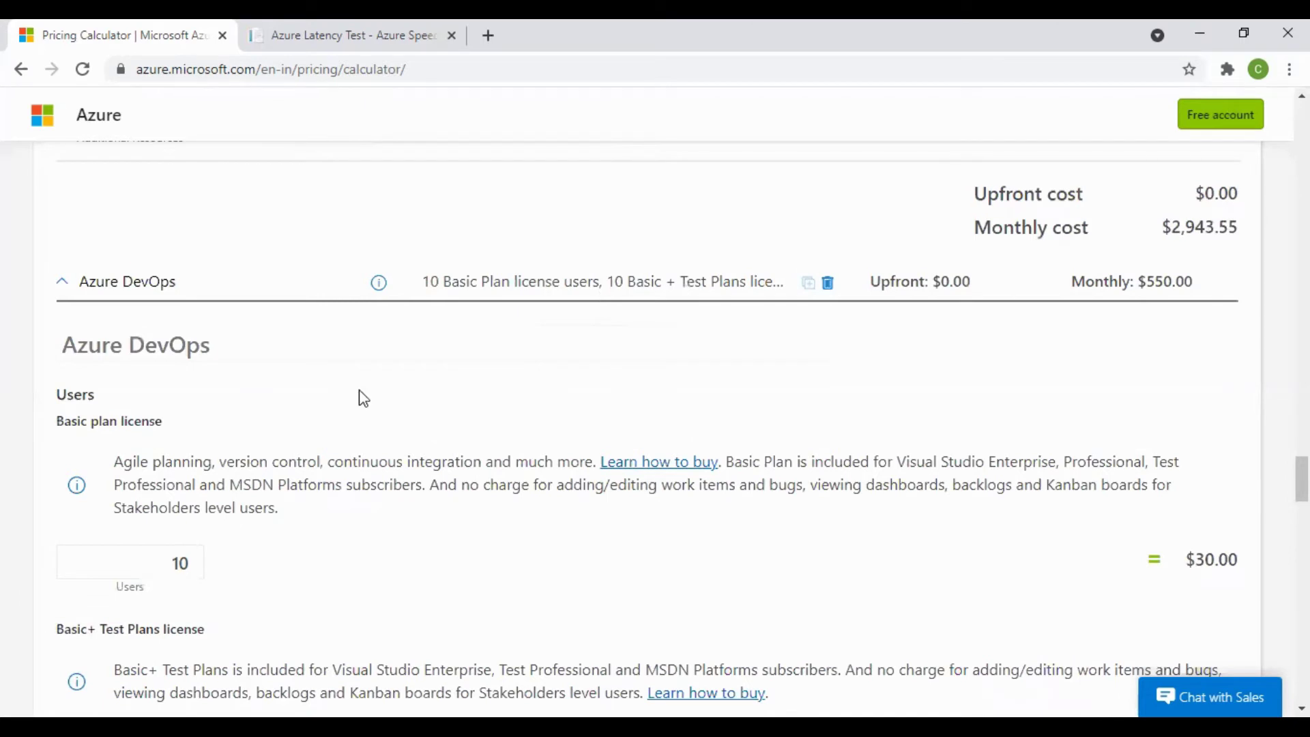
pyautogui.scroll(-2, 364, 398)
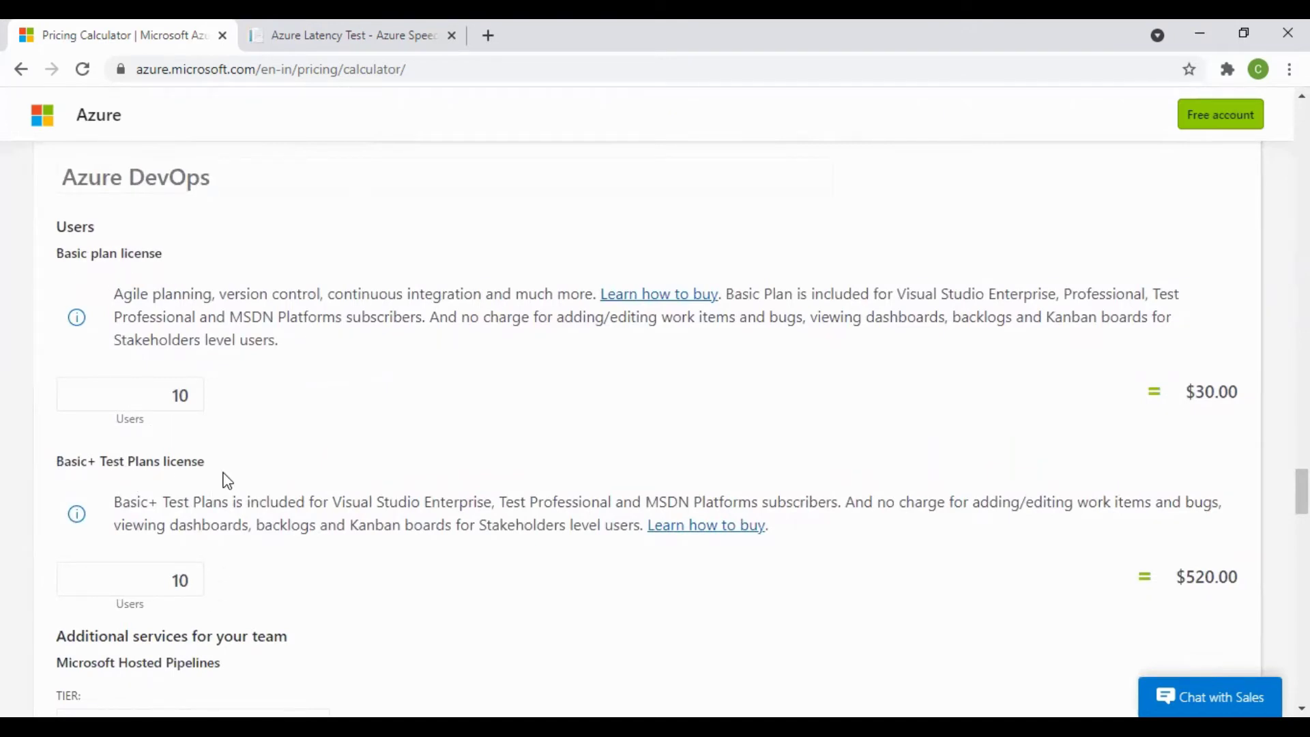
pyautogui.scroll(-4, 225, 478)
pyautogui.scroll(1, 255, 459)
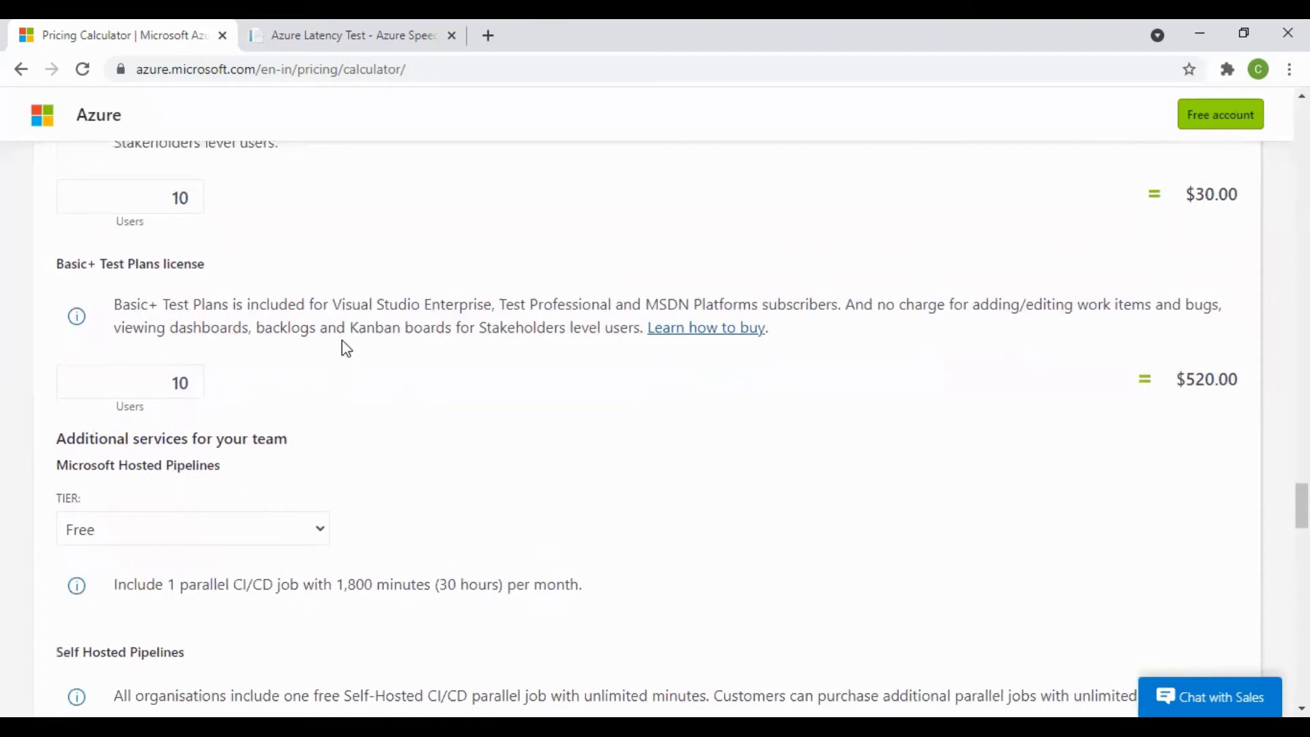
pyautogui.scroll(3, 342, 341)
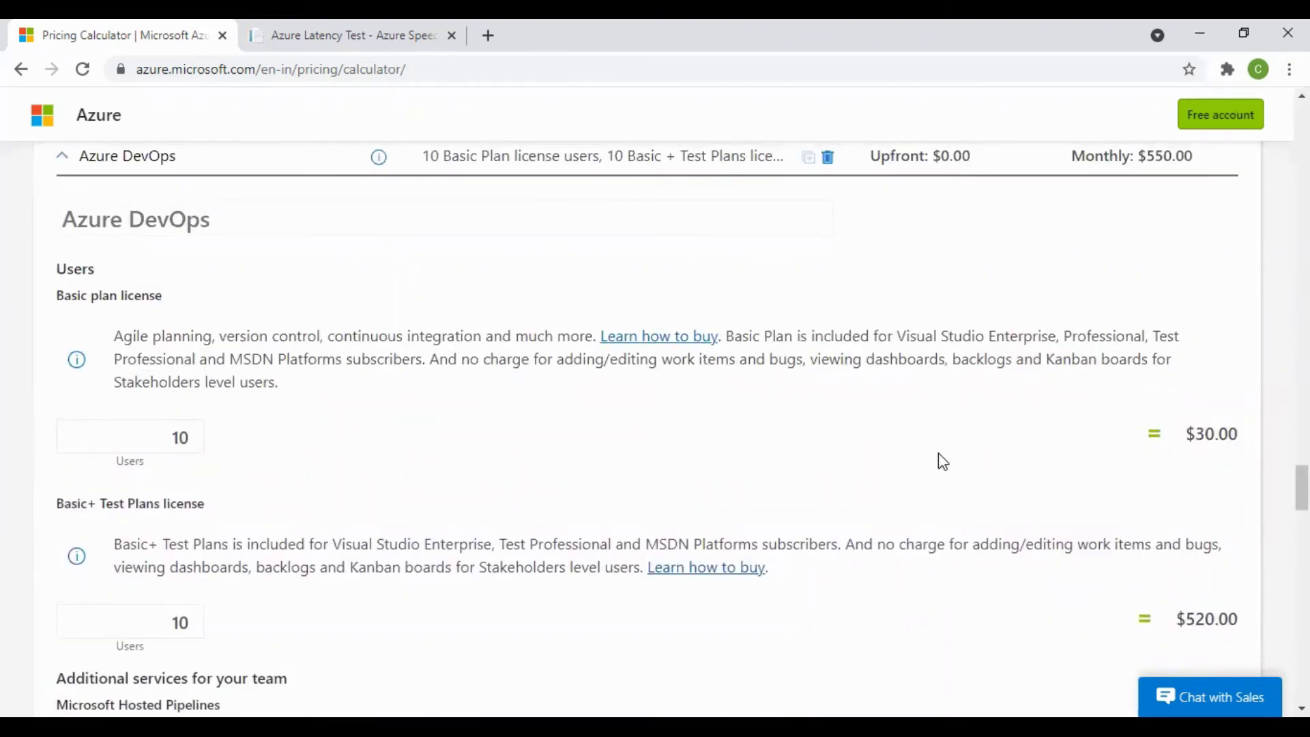
pyautogui.scroll(-3, 940, 461)
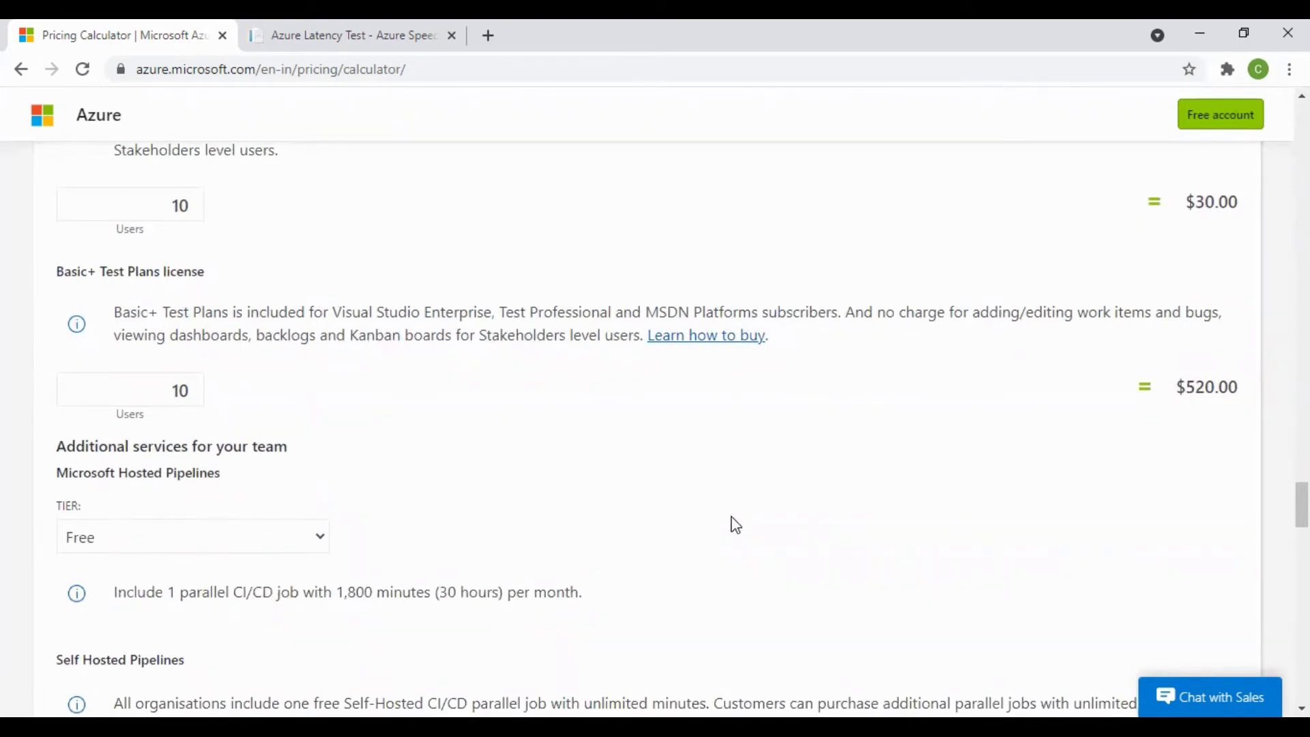
pyautogui.scroll(-3, 733, 524)
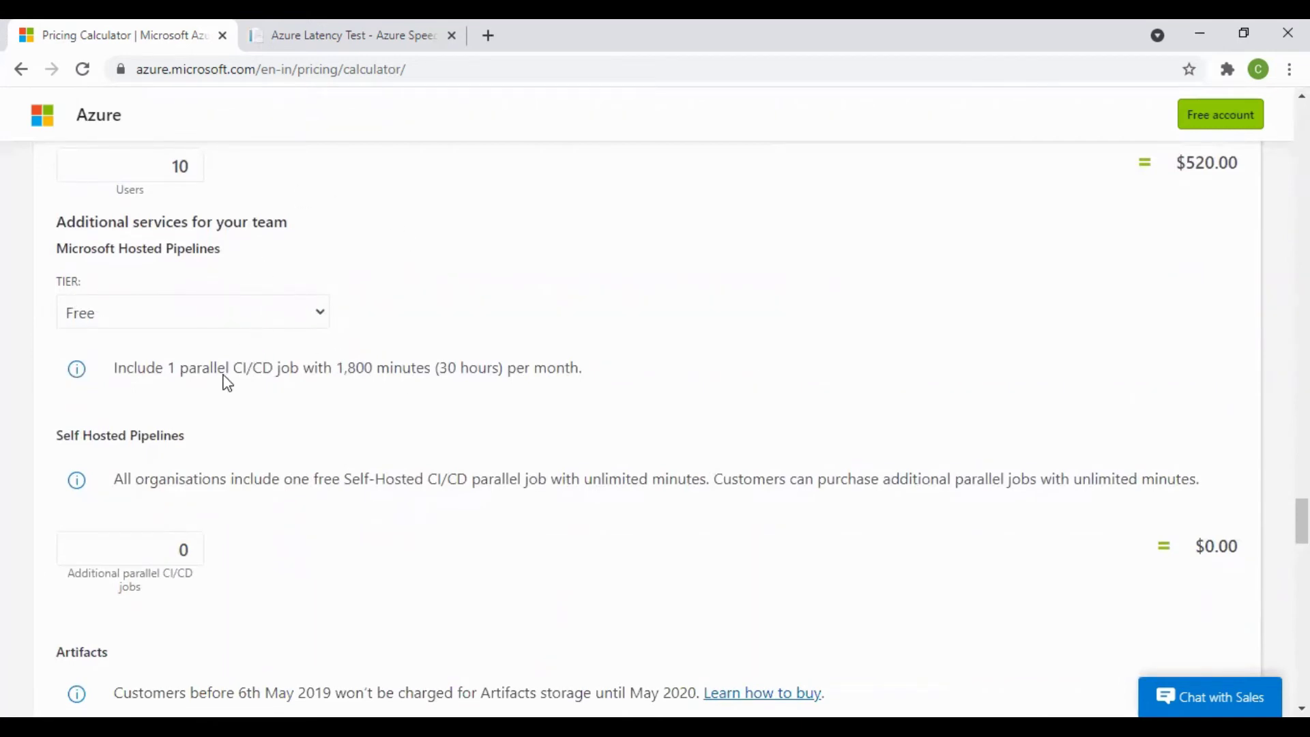
pyautogui.scroll(-2, 199, 444)
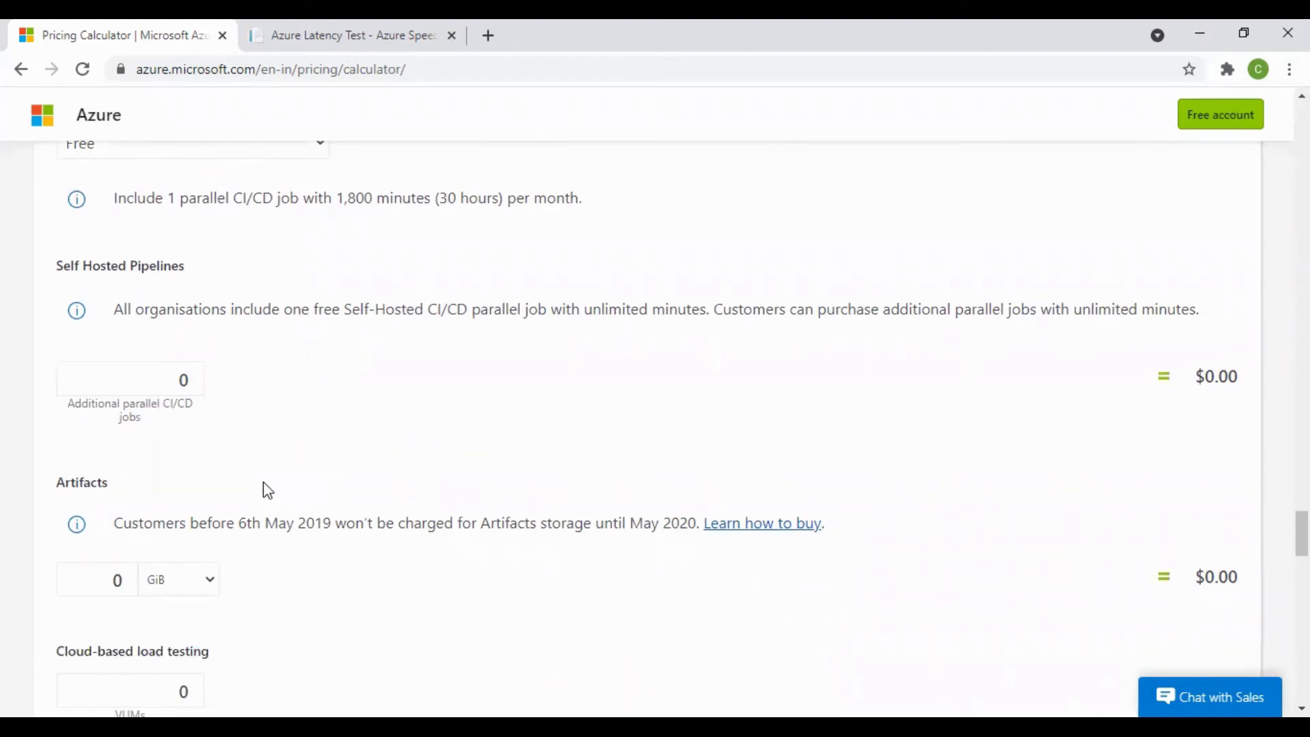
pyautogui.scroll(-3, 266, 490)
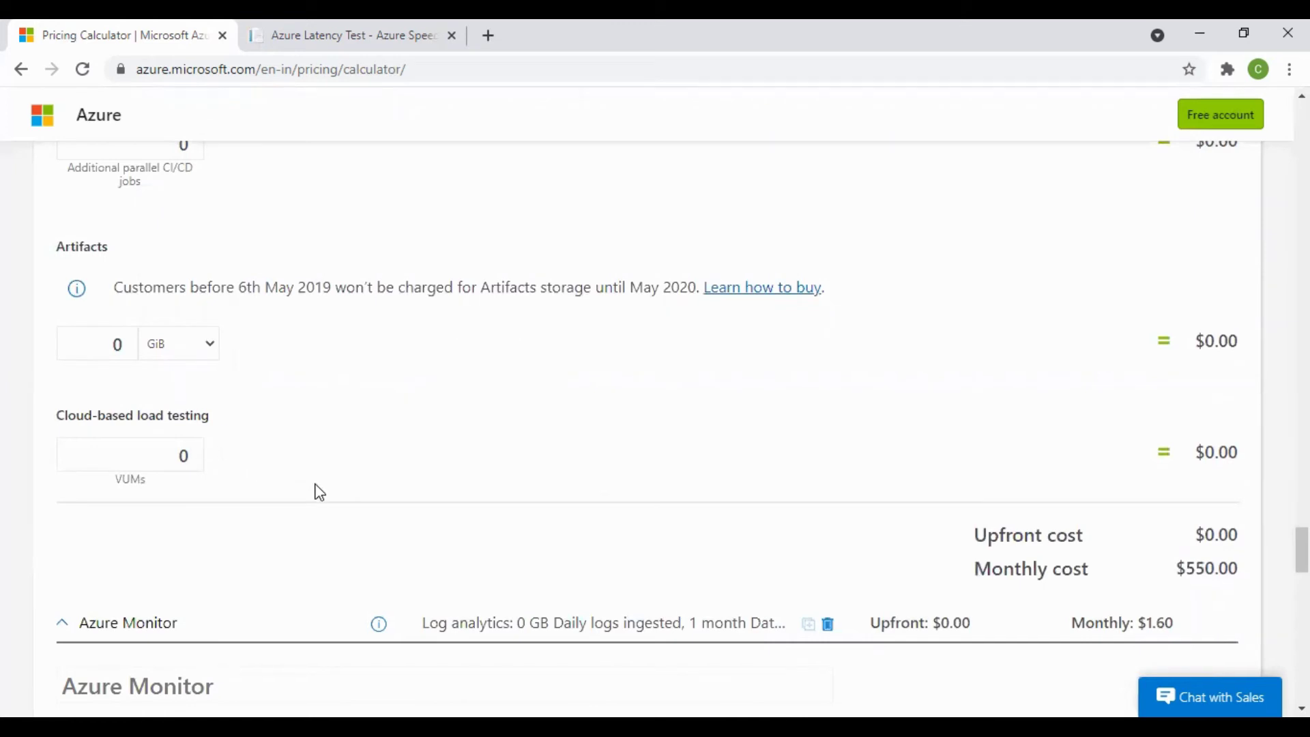
# Expand the ITSM Connector details with Additional Events left at 0, and review the $5,645.38 total
pyautogui.scroll(-1, 494, 448)
pyautogui.scroll(-4, 492, 447)
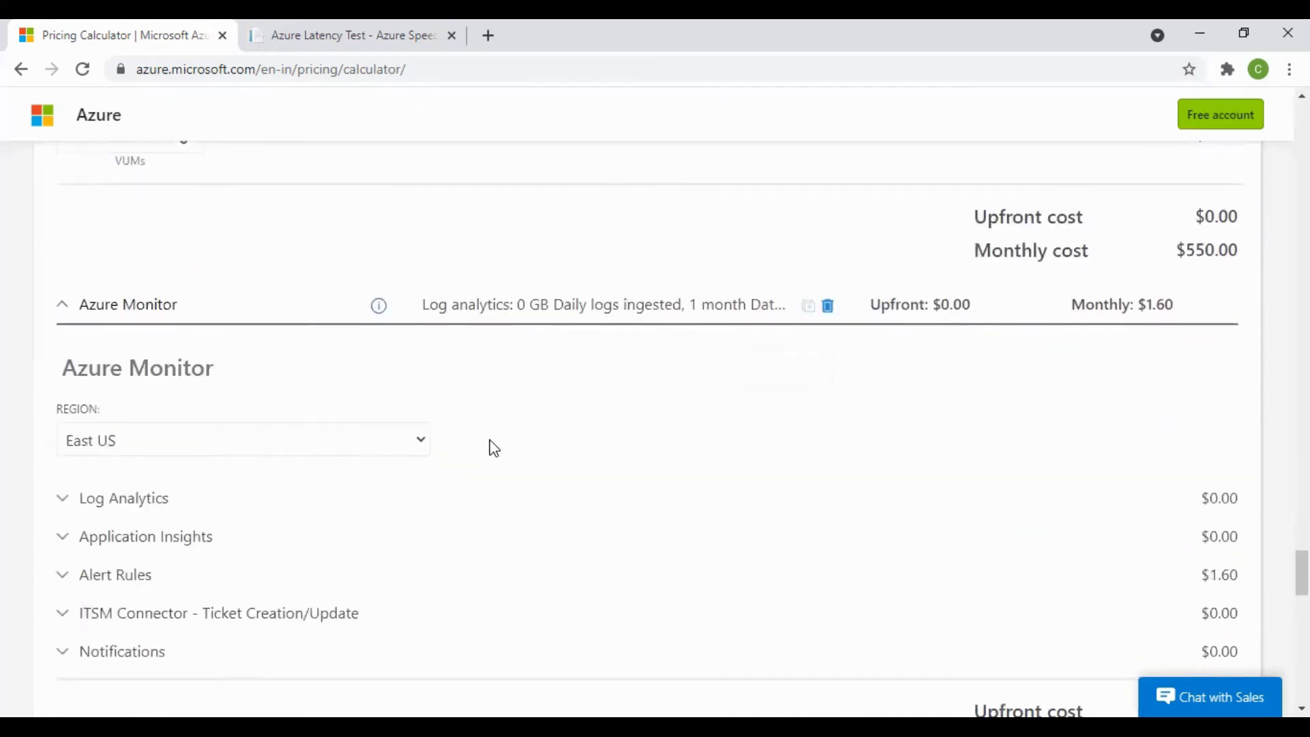
pyautogui.scroll(-3, 490, 445)
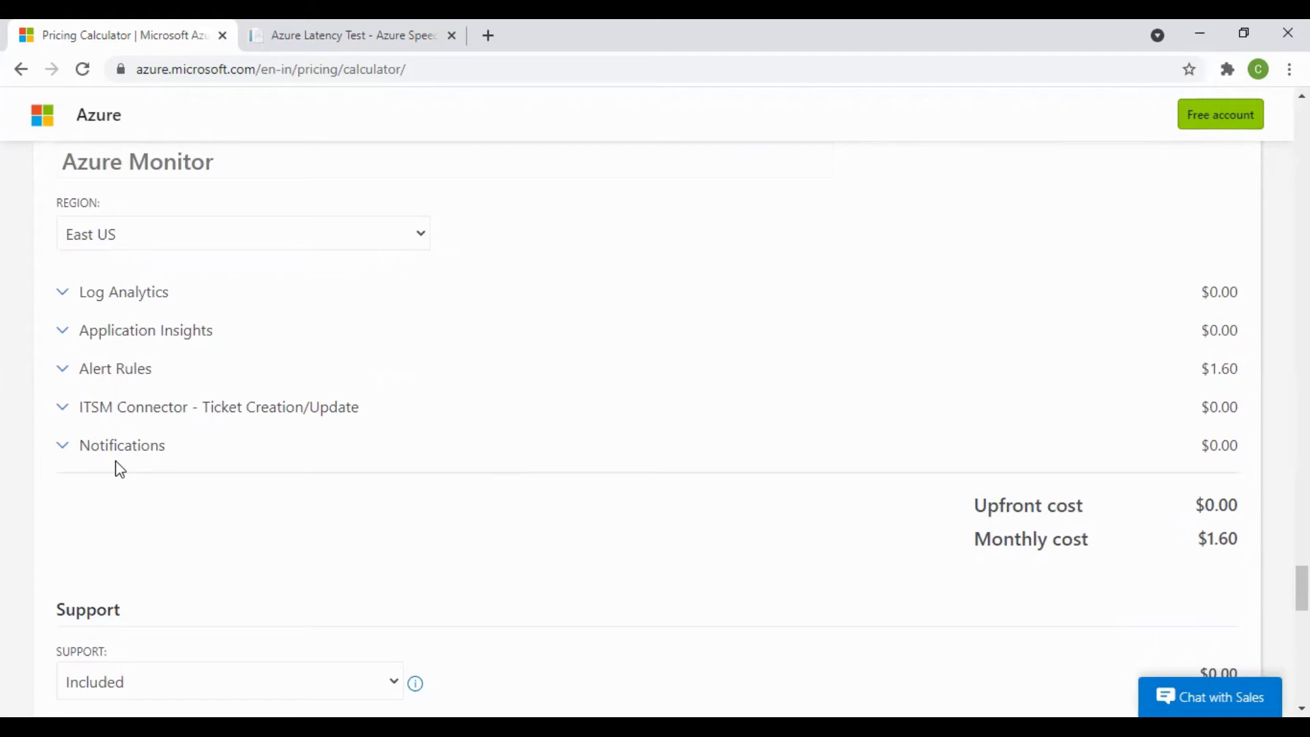
pyautogui.click(113, 410)
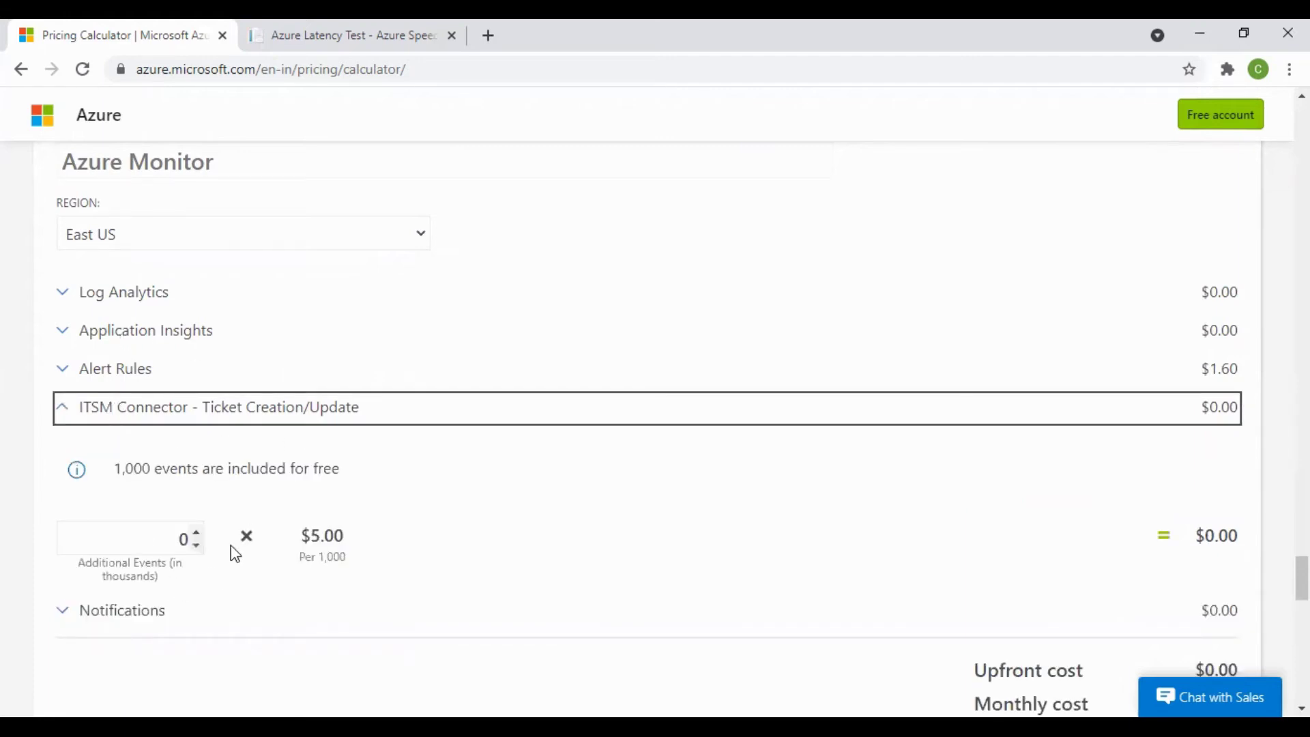
pyautogui.click(195, 535)
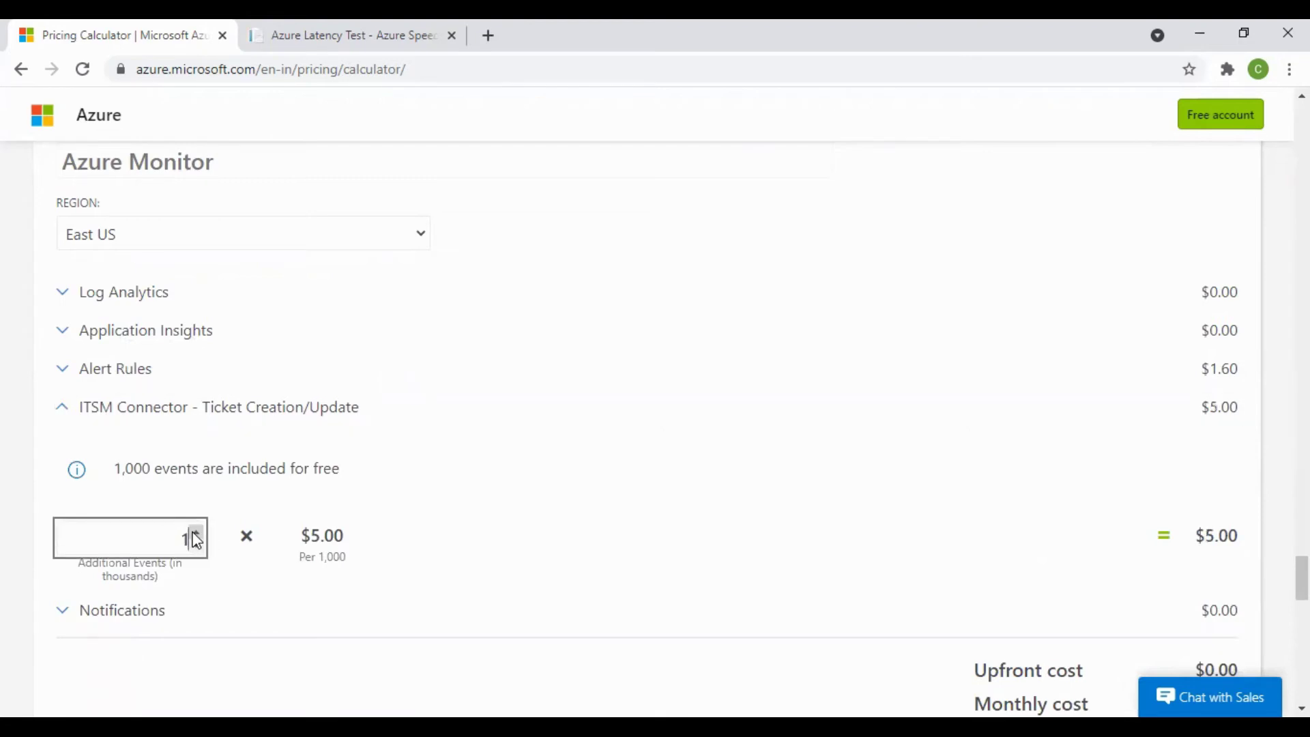
pyautogui.click(196, 541)
pyautogui.scroll(-4, 195, 539)
pyautogui.scroll(-5, 205, 504)
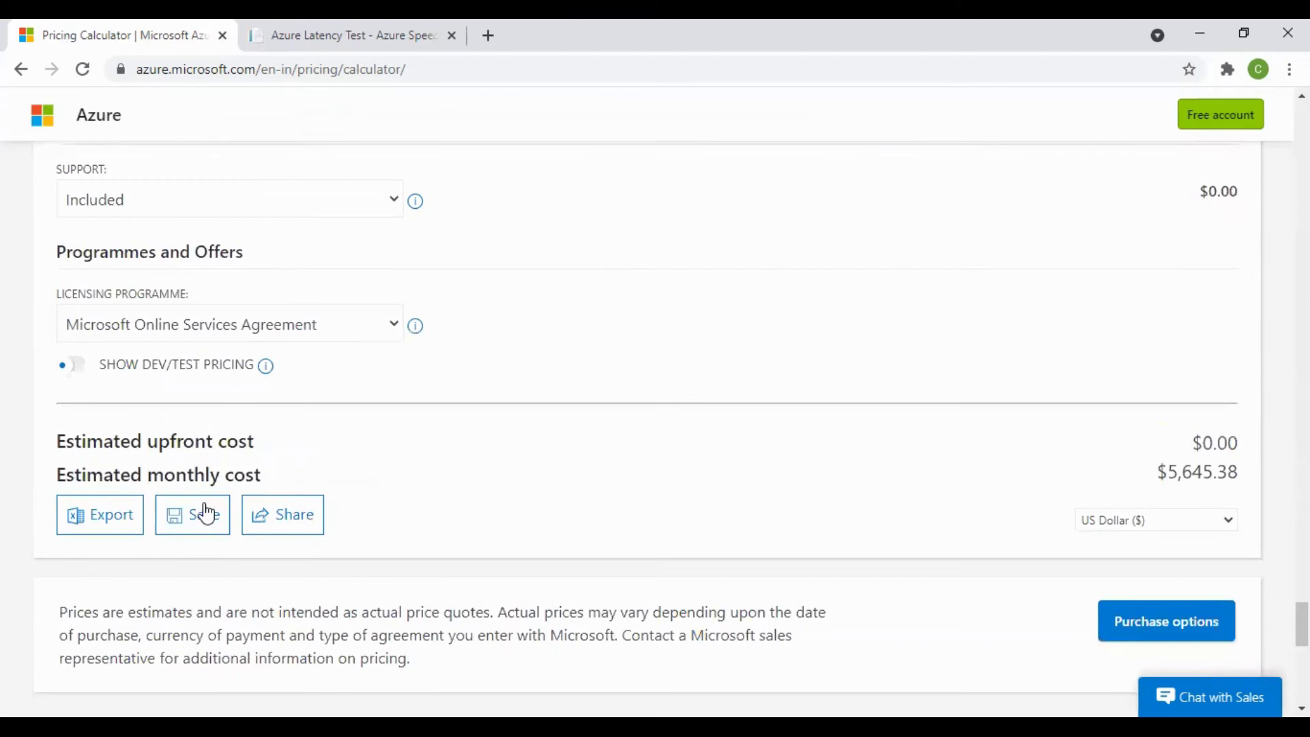
# Save the estimate showing $0.00 upfront and $5,645.38 monthly
pyautogui.click(206, 513)
pyautogui.scroll(-5, 313, 307)
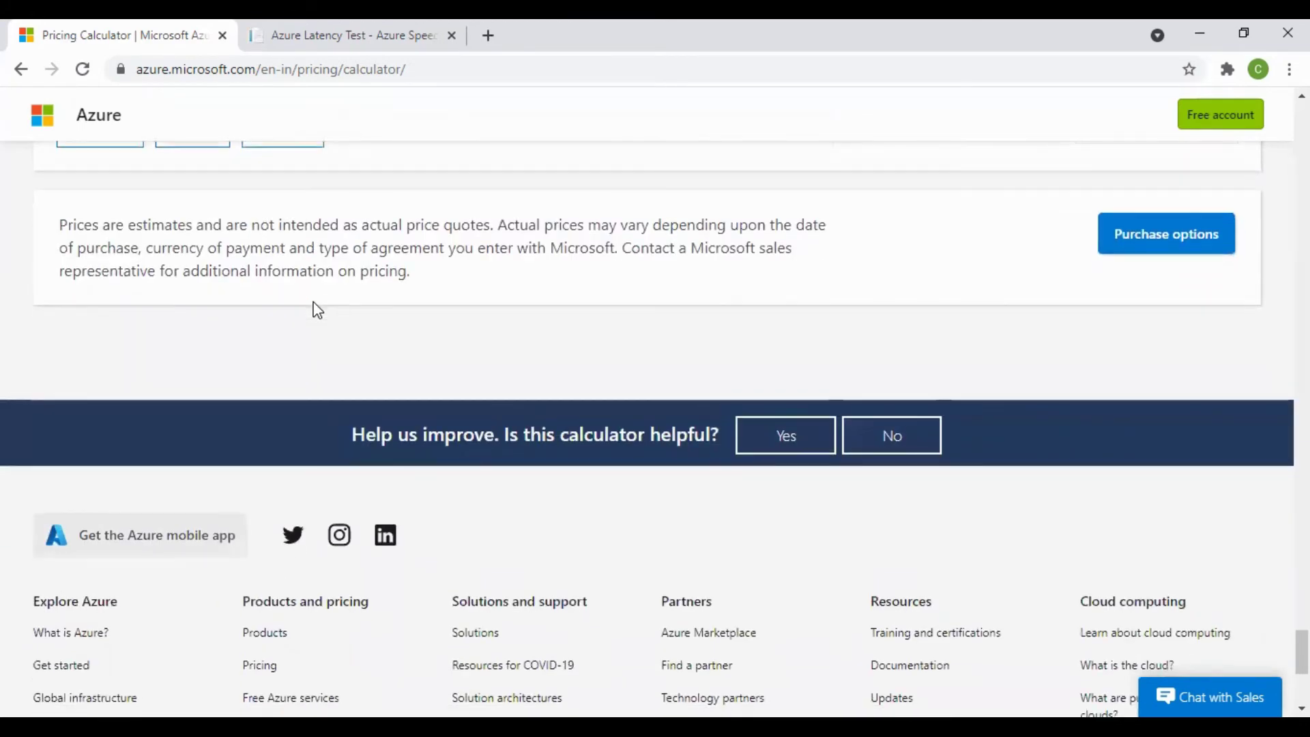
pyautogui.scroll(5, 317, 310)
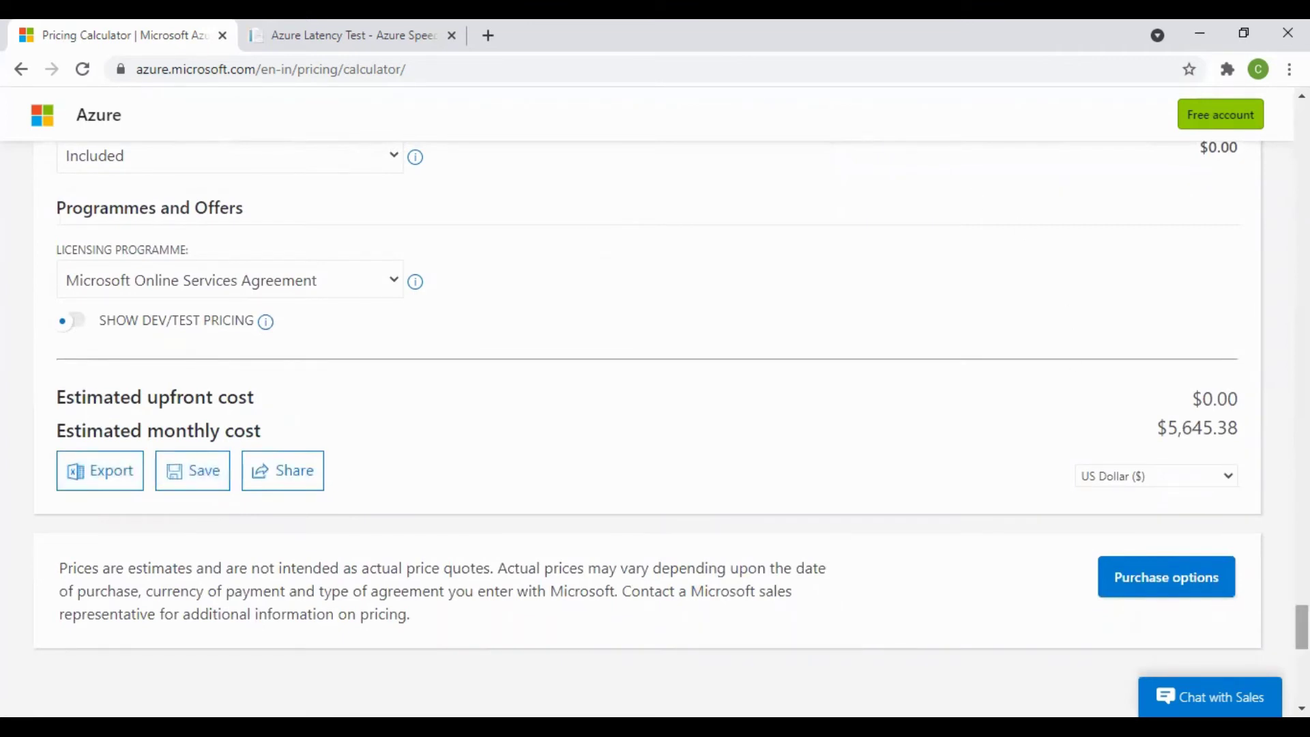
# Scroll back to the top of the estimate and switch to the AzureSpeed Azure Latency Test tab
pyautogui.scroll(15, 843, 470)
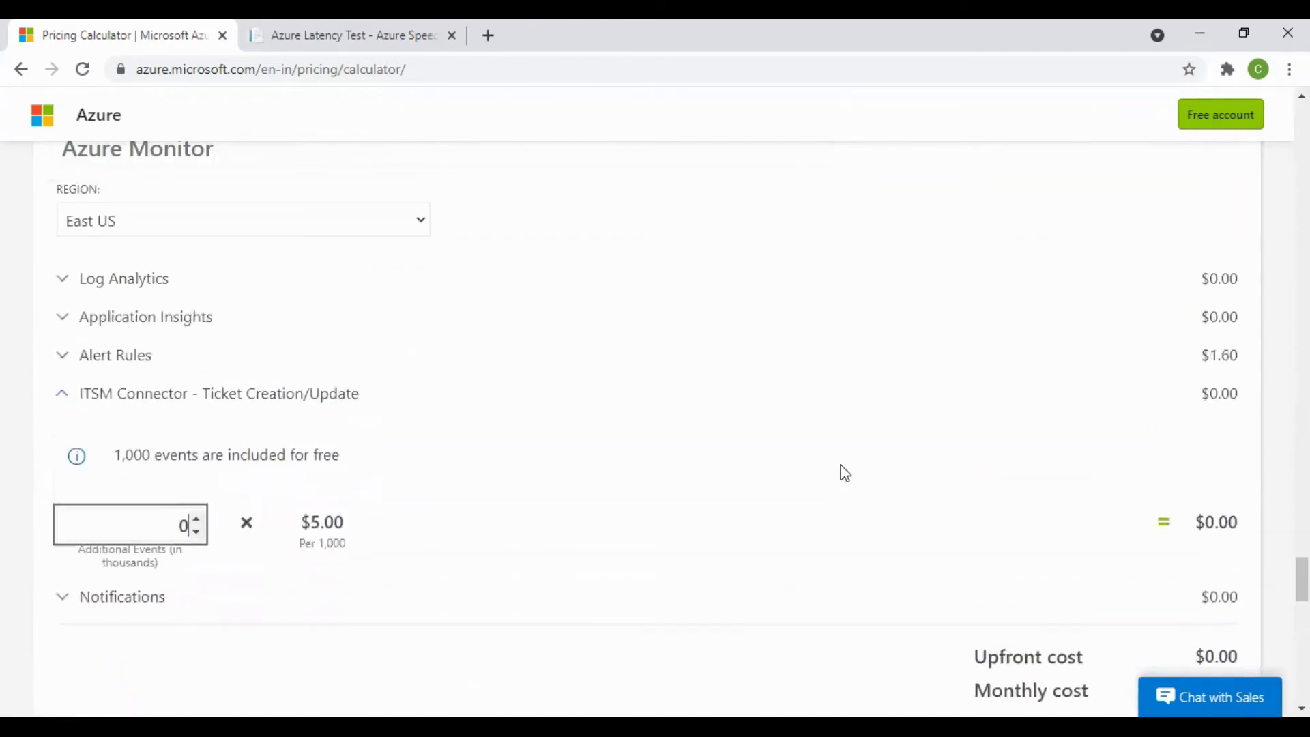
pyautogui.scroll(20, 845, 472)
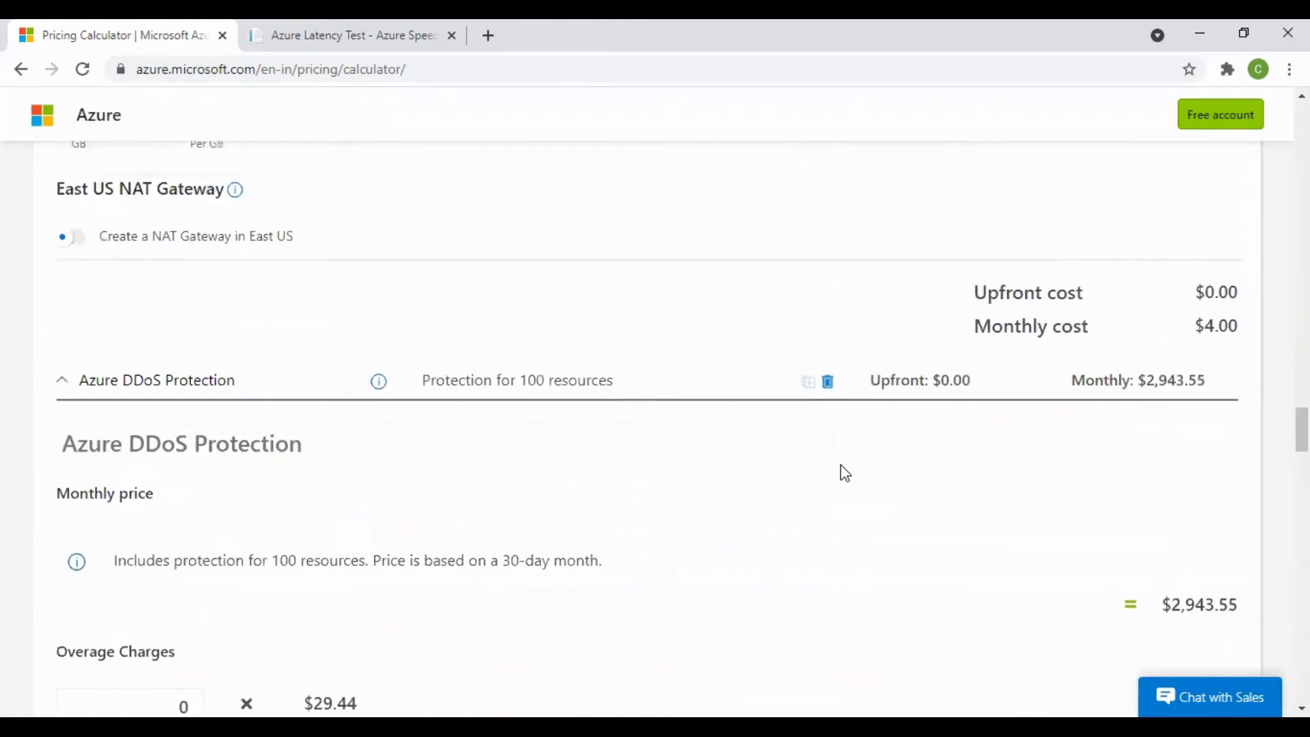
pyautogui.scroll(3, 845, 472)
pyautogui.scroll(15, 240, 351)
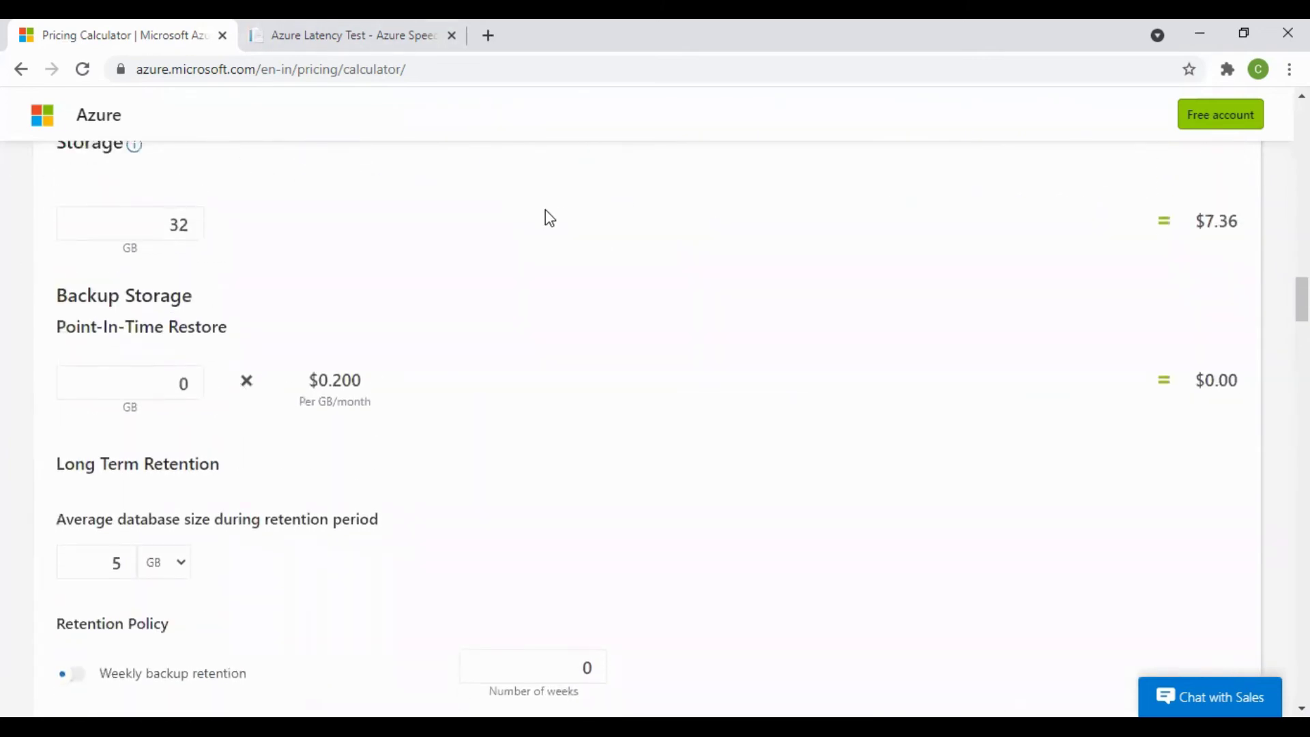
pyautogui.scroll(7, 430, 283)
pyautogui.scroll(8, 430, 283)
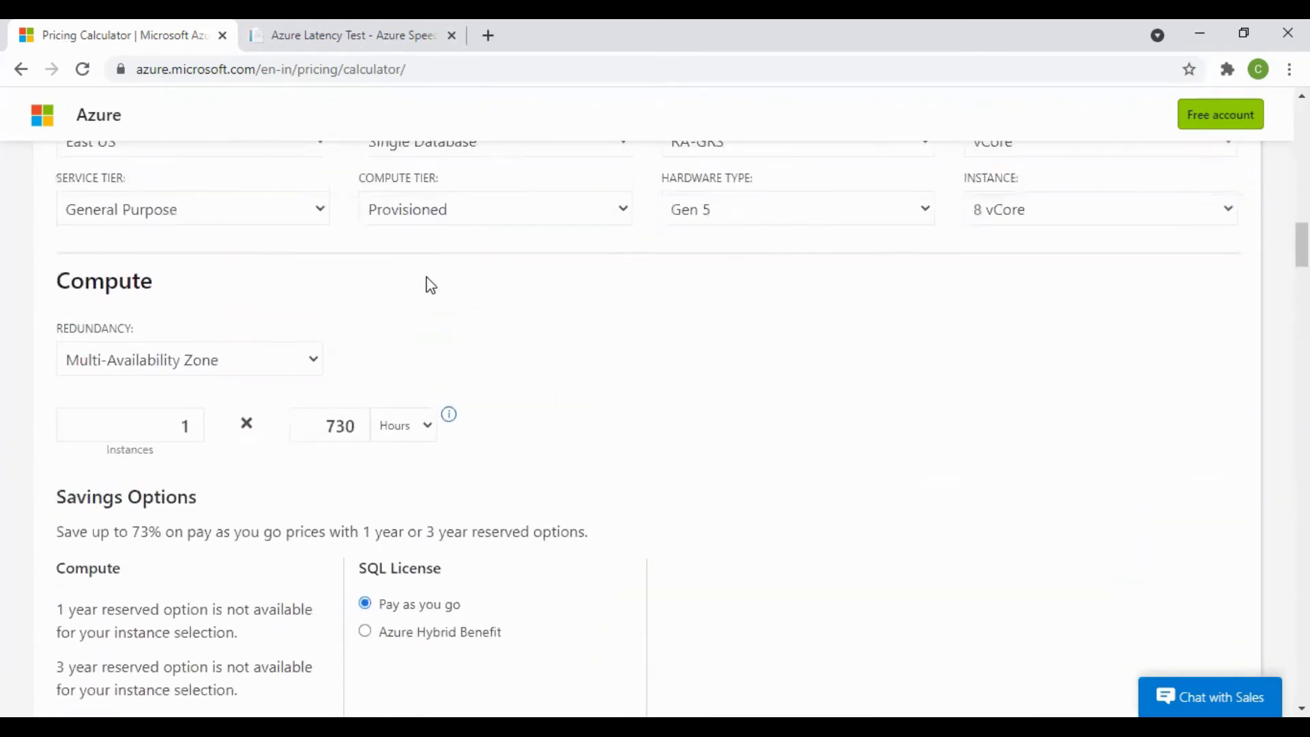
pyautogui.scroll(14, 430, 283)
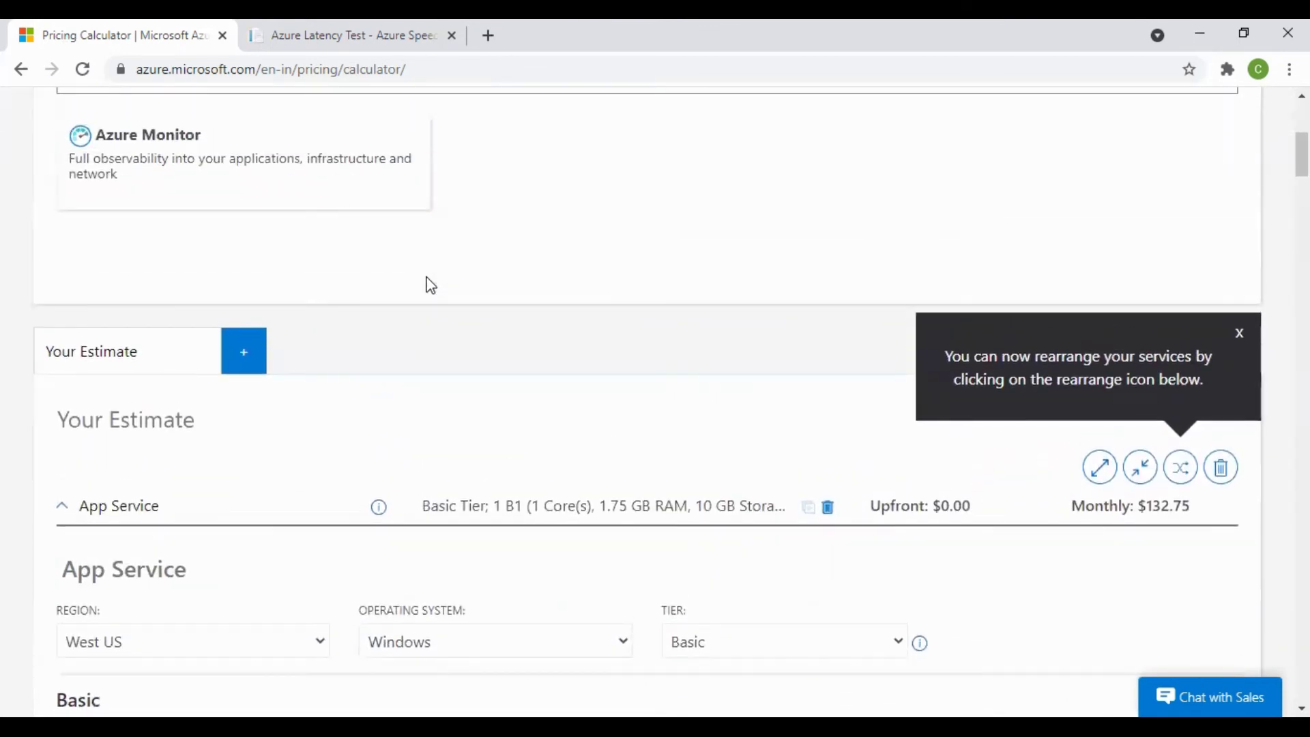
pyautogui.rightClick(446, 443)
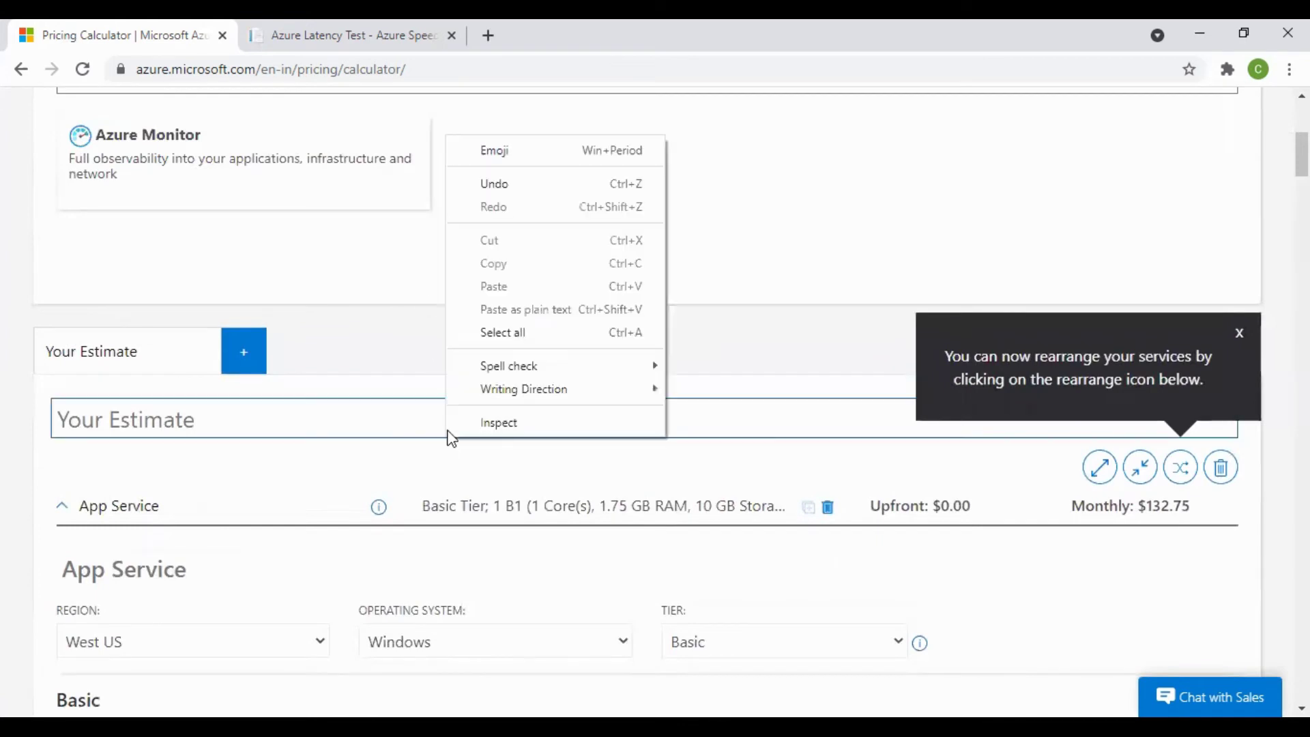
pyautogui.rightClick(399, 636)
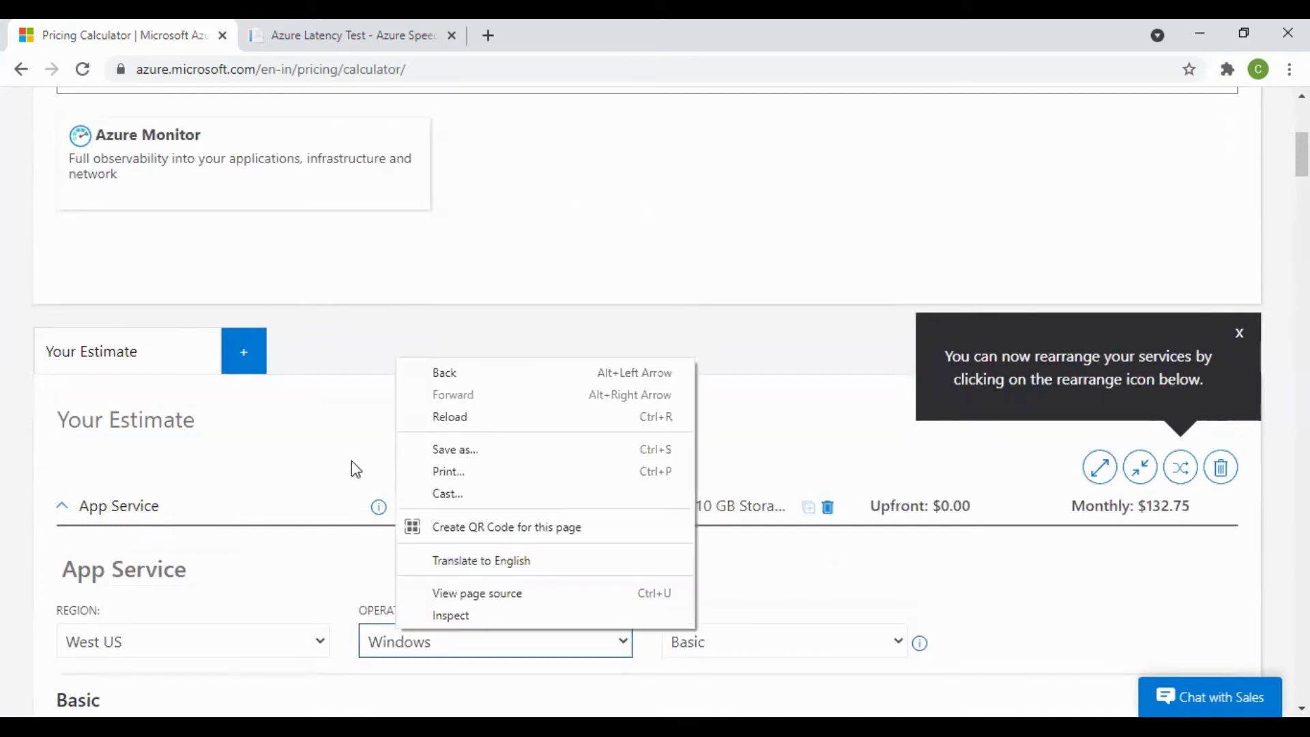
pyautogui.click(356, 369)
pyautogui.scroll(6, 355, 365)
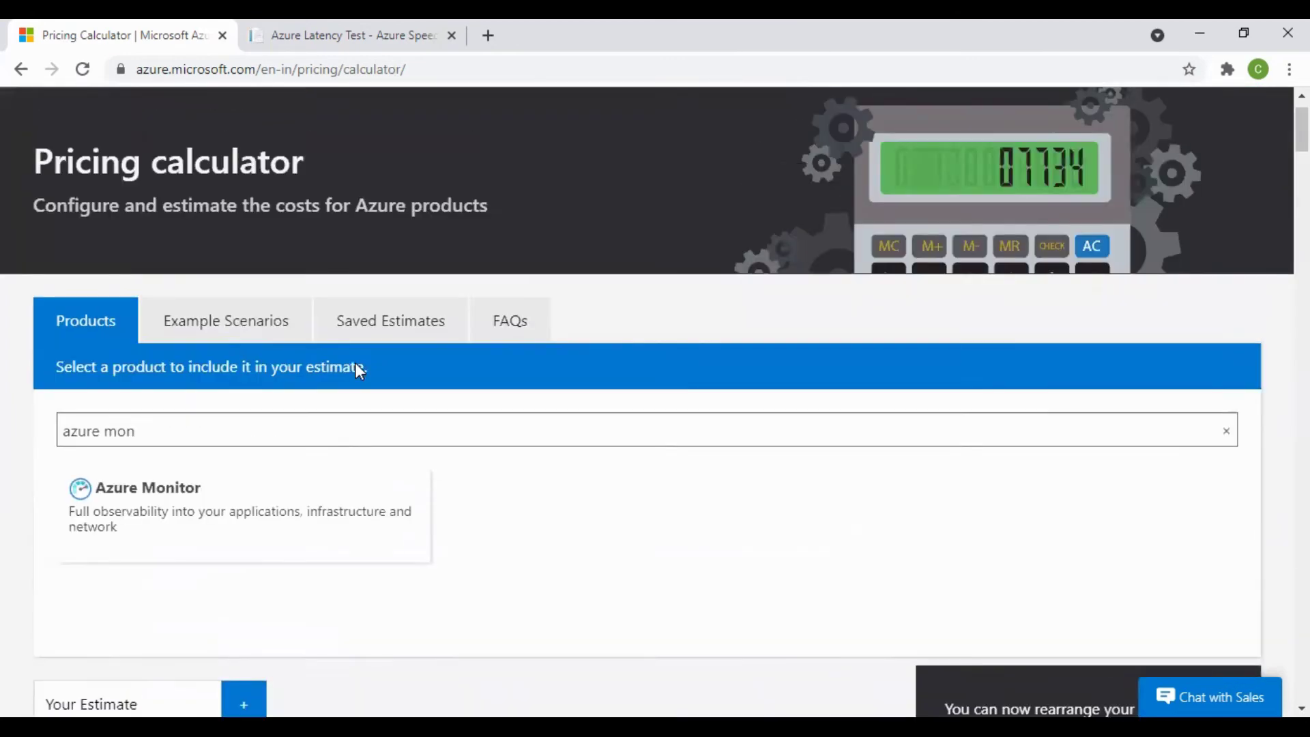
pyautogui.scroll(-5, 367, 200)
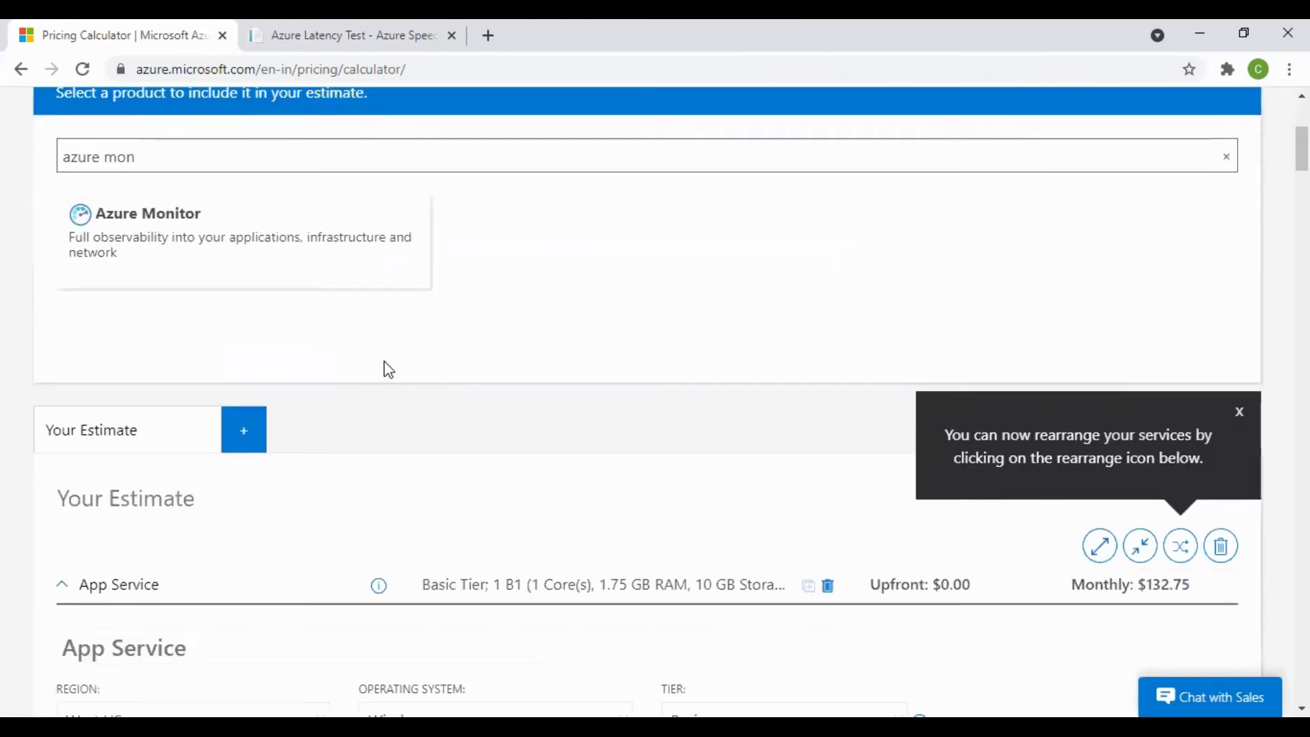
pyautogui.scroll(1, 385, 369)
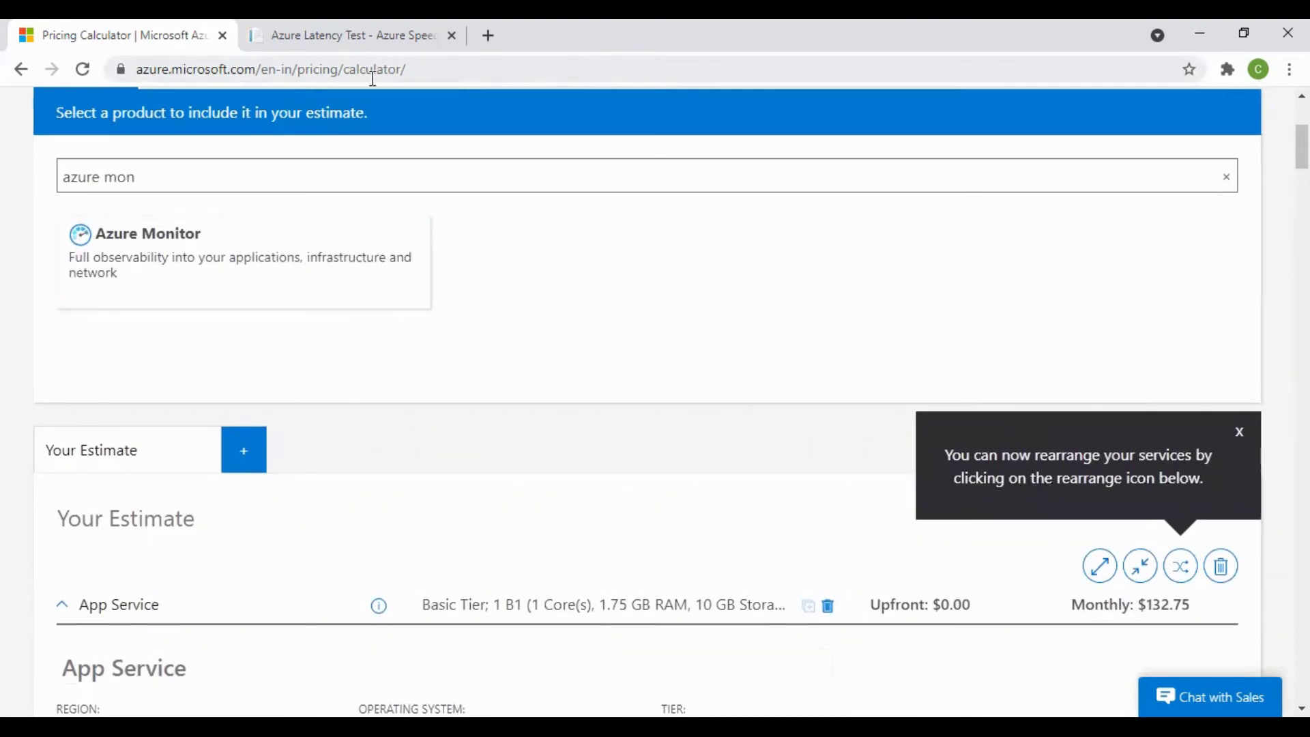
pyautogui.scroll(1, 518, 319)
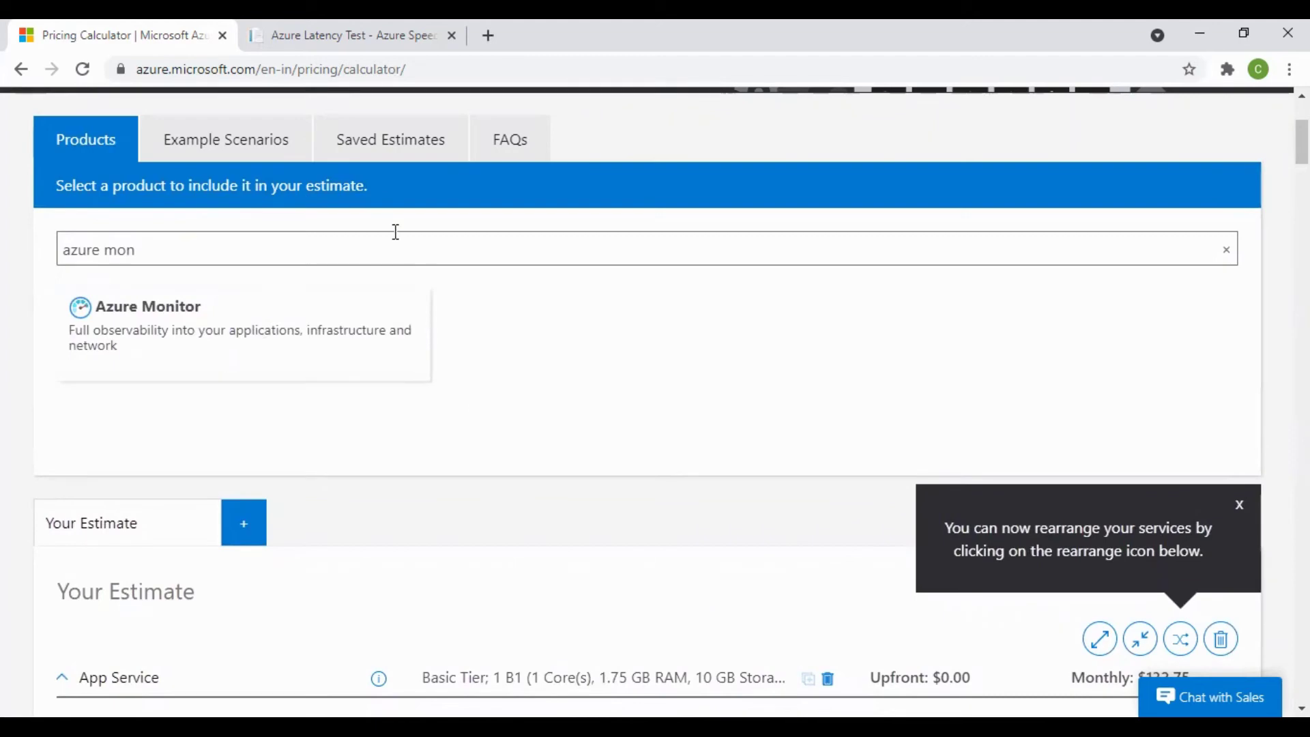
pyautogui.click(376, 28)
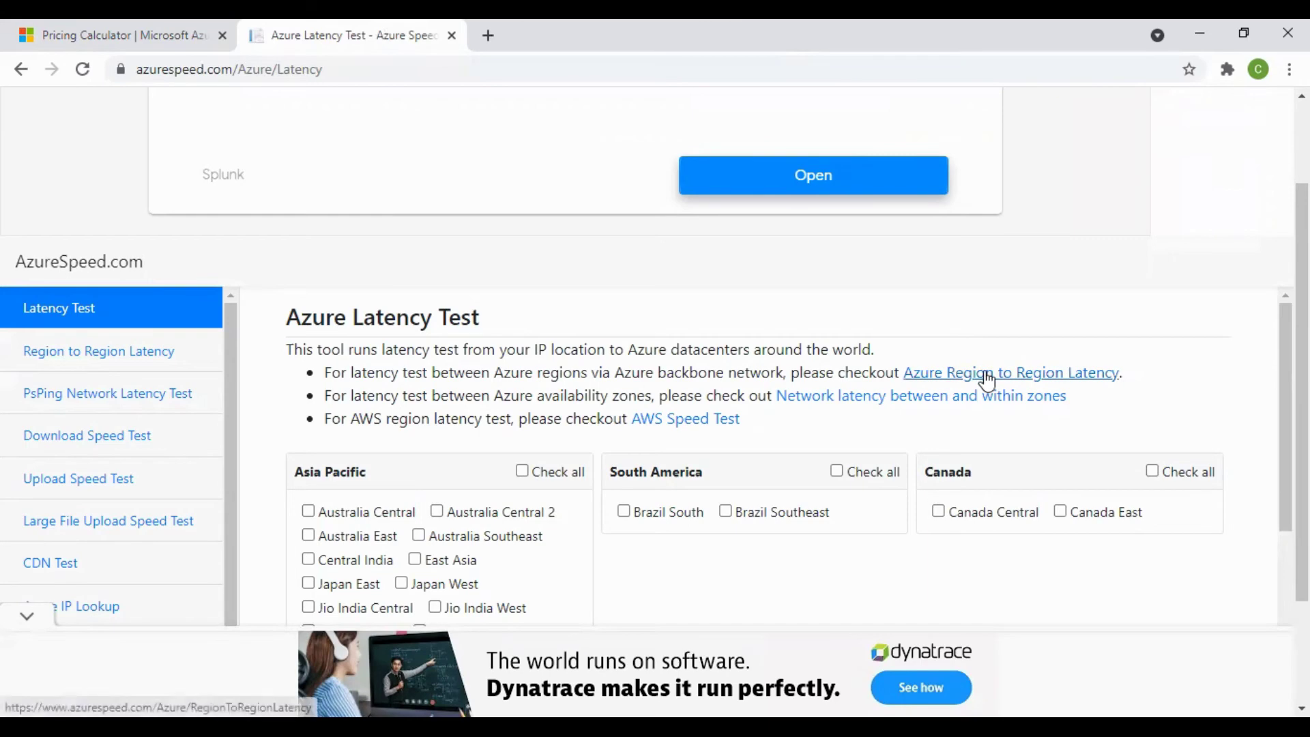
# Uncheck East US so only South India is tested, then view the Closest Datacenters table
pyautogui.scroll(-1, 985, 379)
pyautogui.scroll(-3, 986, 379)
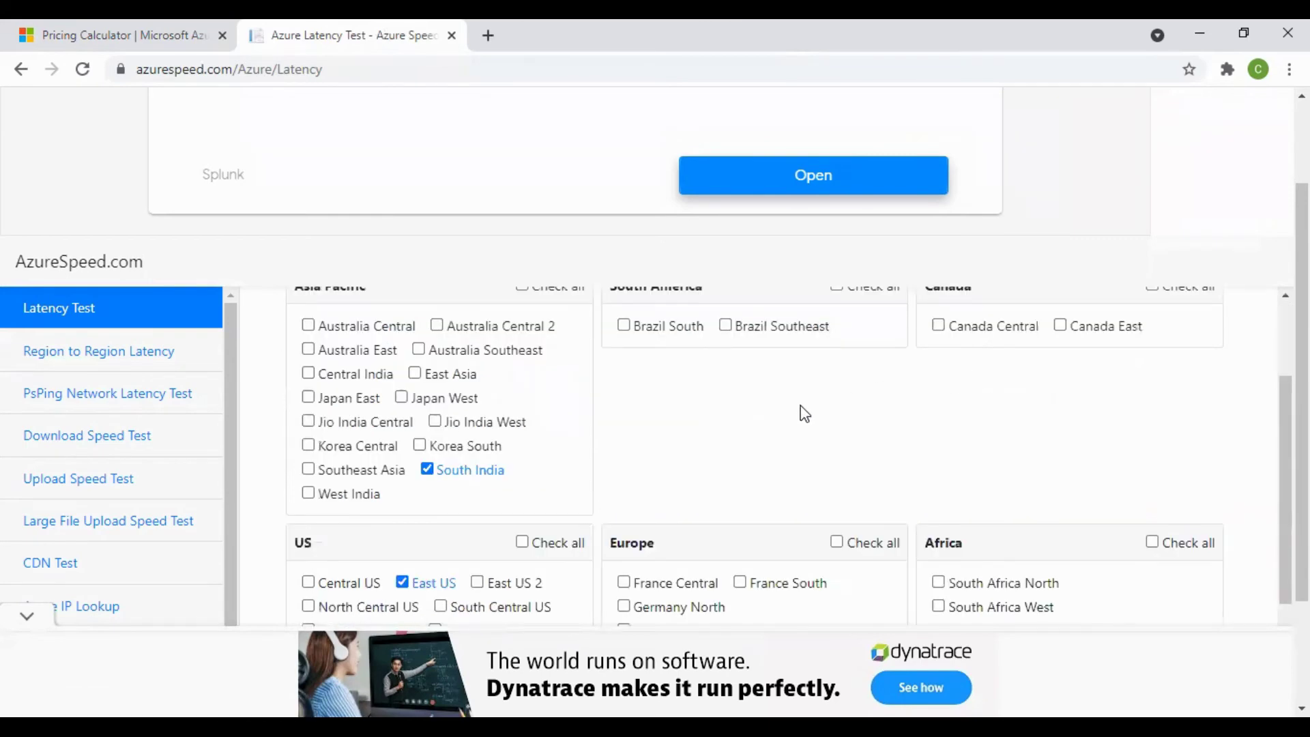
pyautogui.scroll(3, 805, 414)
pyautogui.scroll(-4, 805, 414)
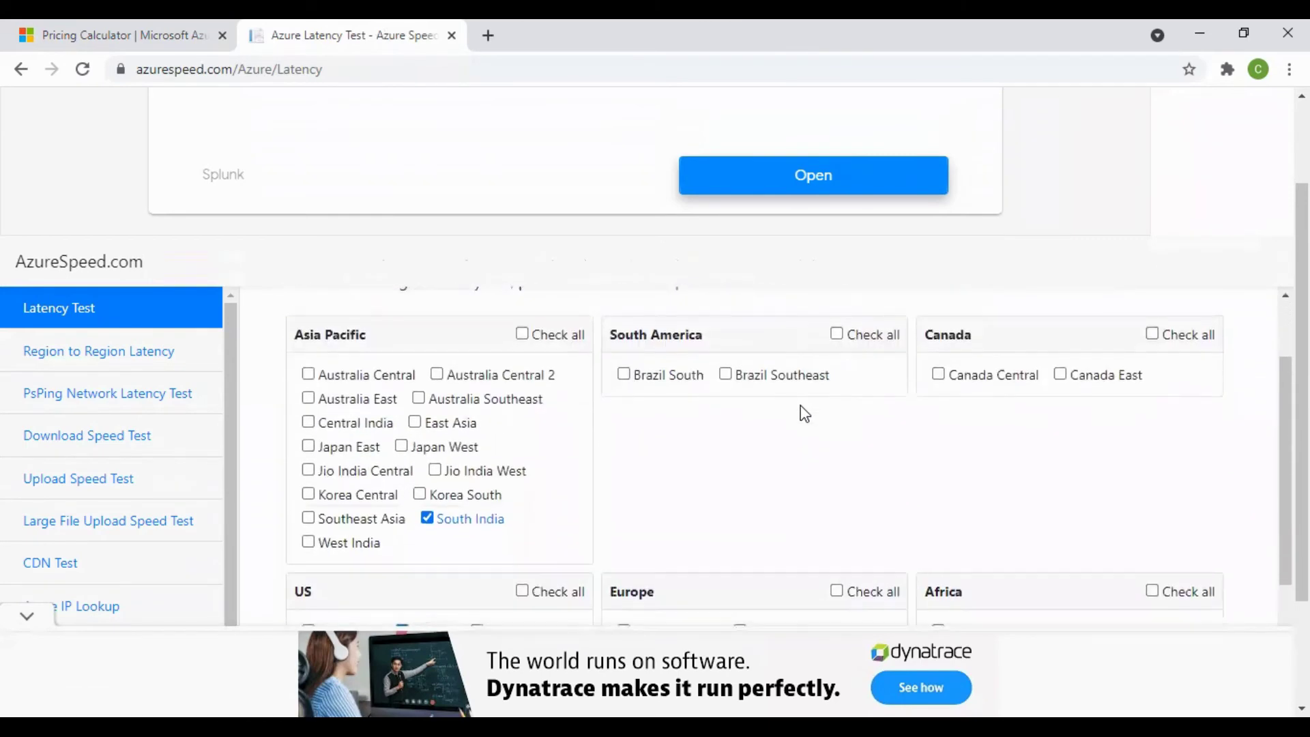
pyautogui.scroll(-2, 804, 412)
pyautogui.scroll(4, 801, 408)
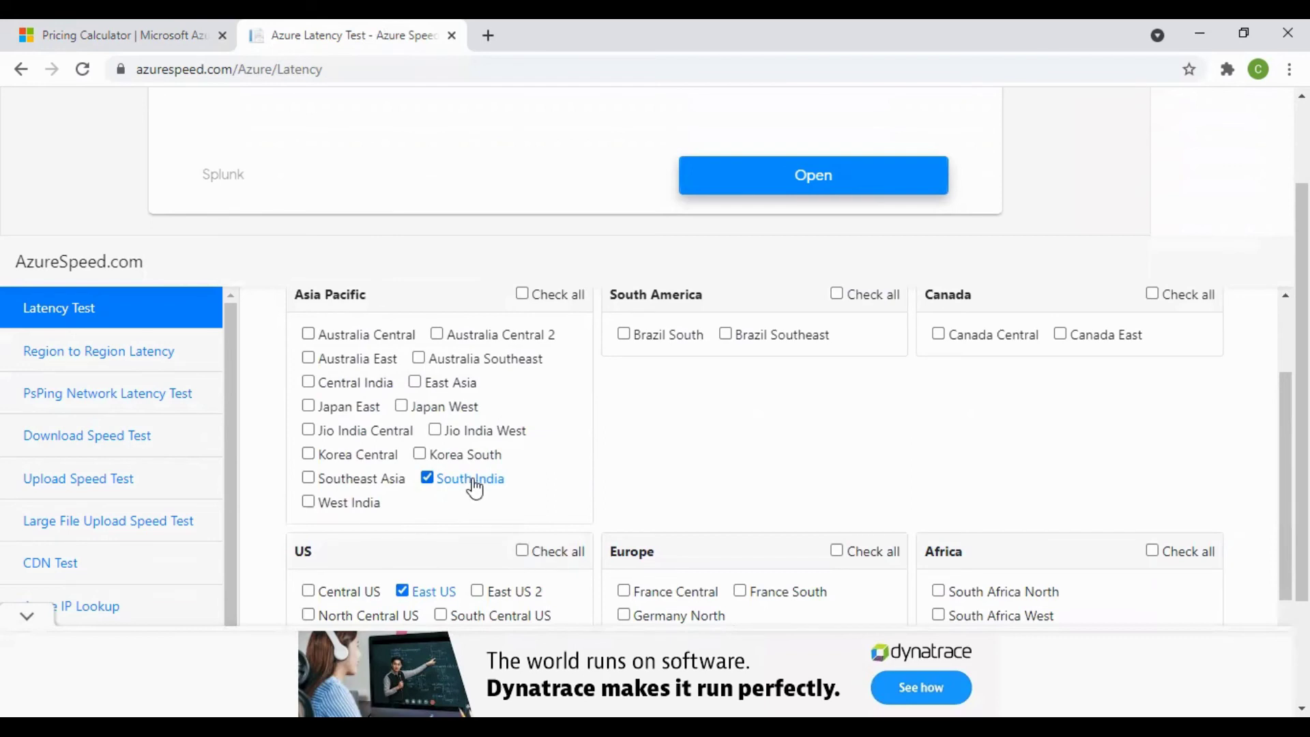
pyautogui.click(402, 591)
pyautogui.scroll(-5, 709, 507)
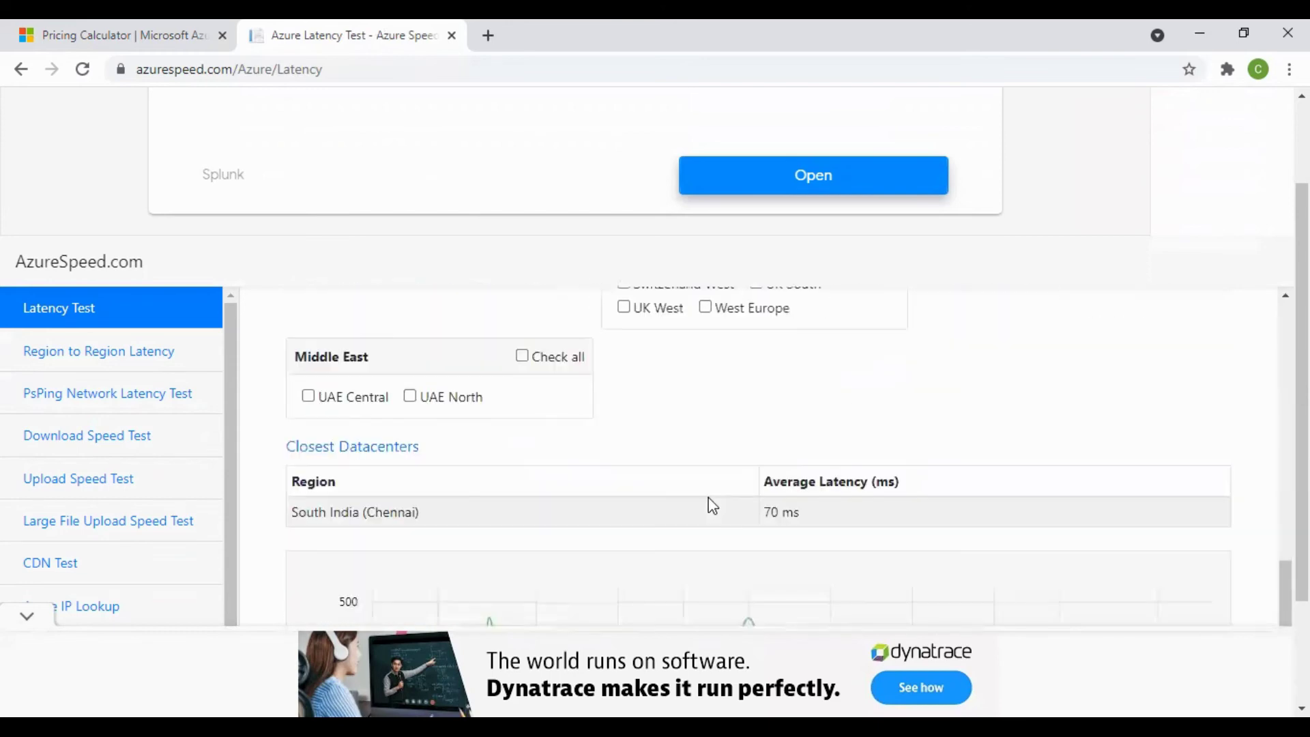
pyautogui.scroll(-2, 709, 506)
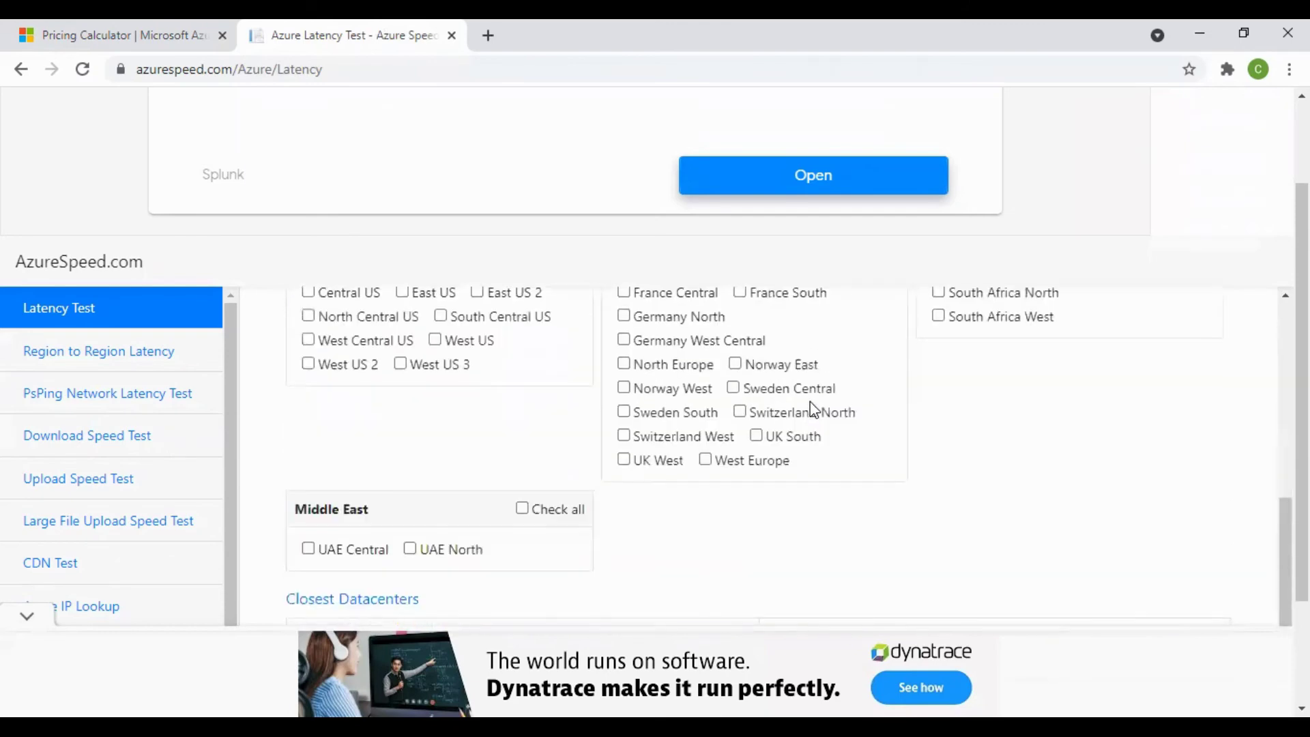
pyautogui.scroll(2, 812, 411)
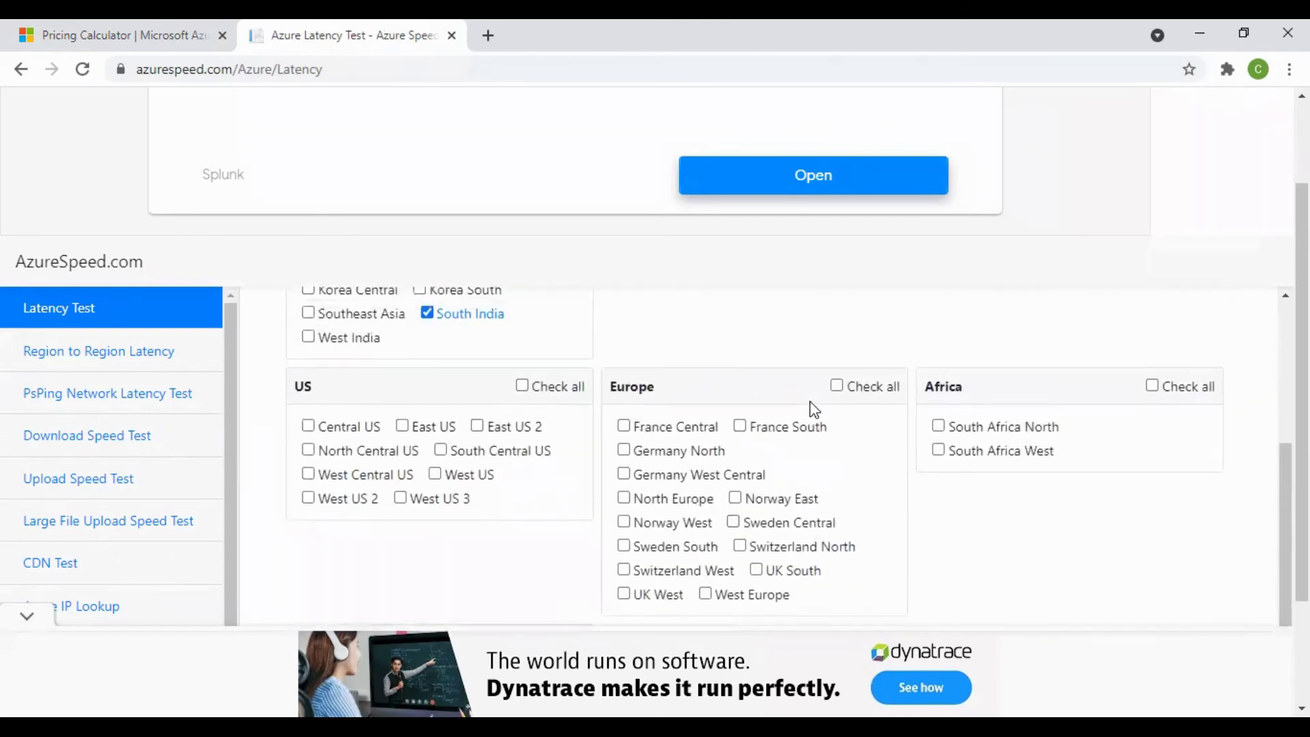
# Re-tick East US and compare its latency with South India in Closest Datacenters
pyautogui.click(417, 527)
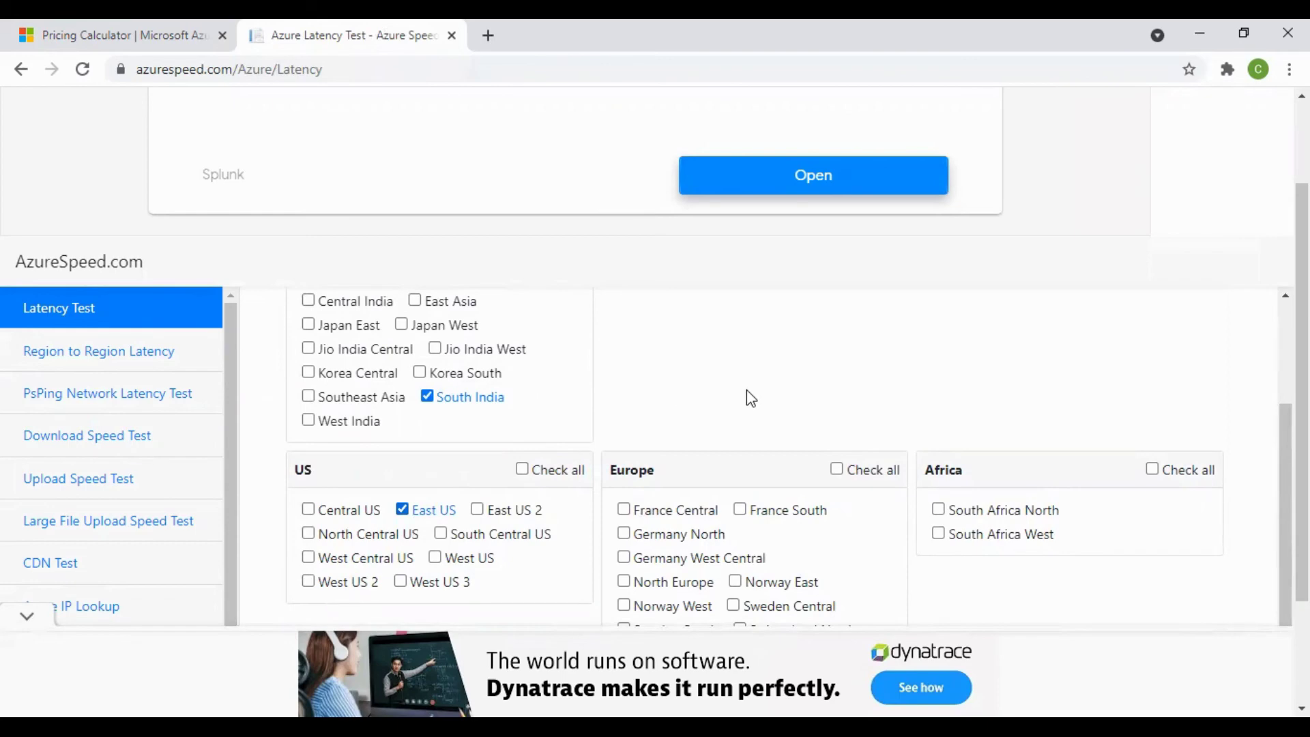
pyautogui.scroll(-4, 747, 395)
pyautogui.scroll(-3, 747, 390)
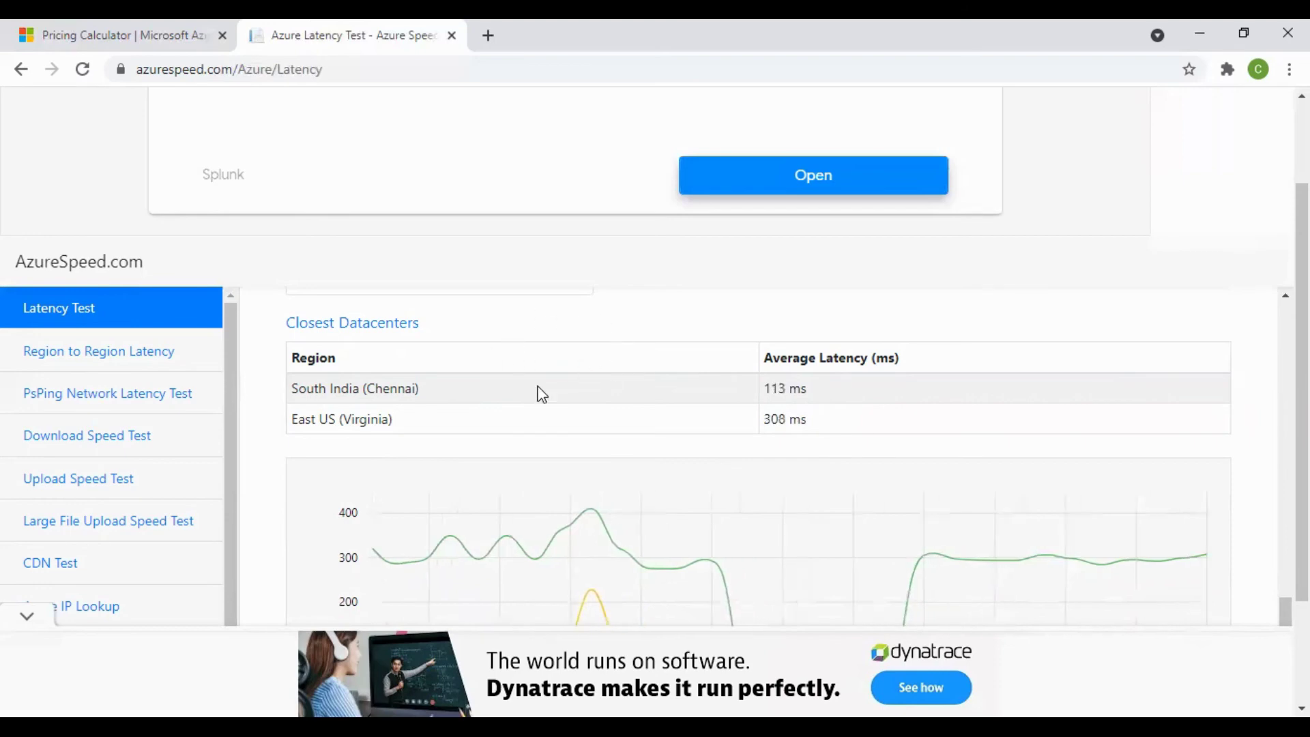
pyautogui.scroll(4, 541, 395)
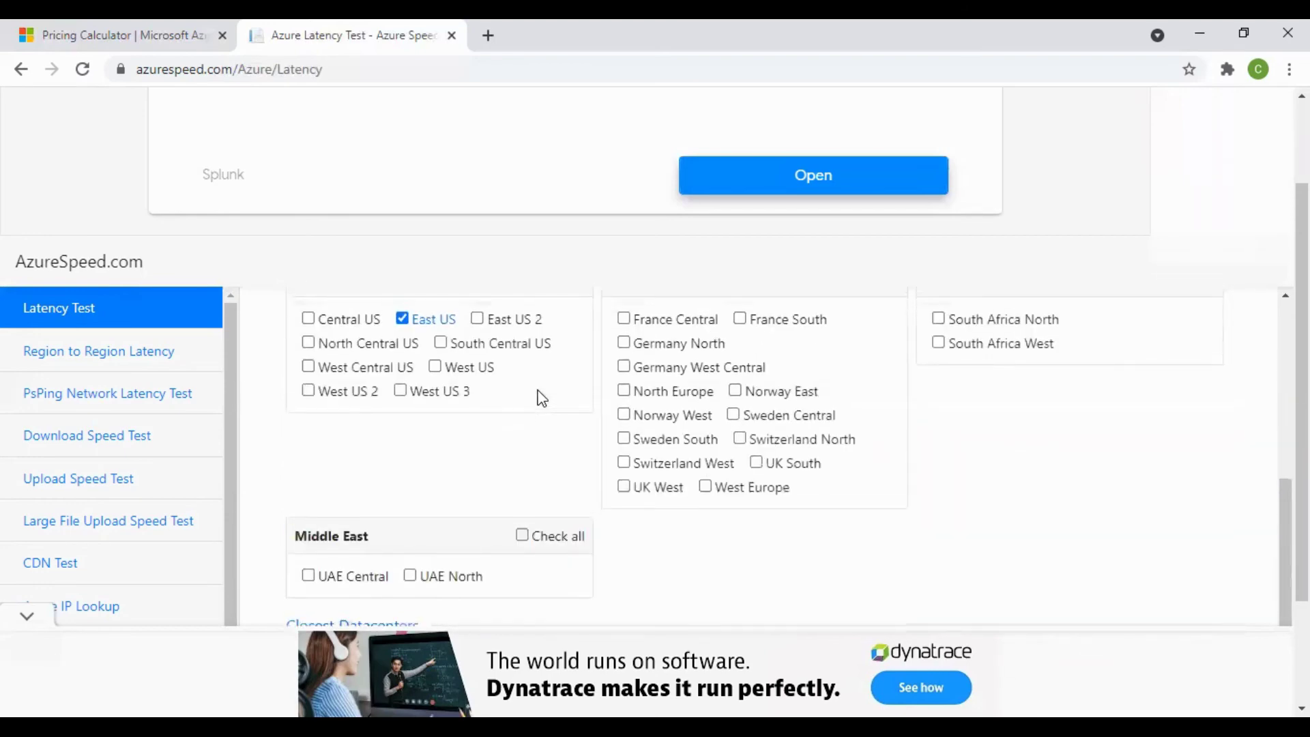
pyautogui.scroll(3, 541, 397)
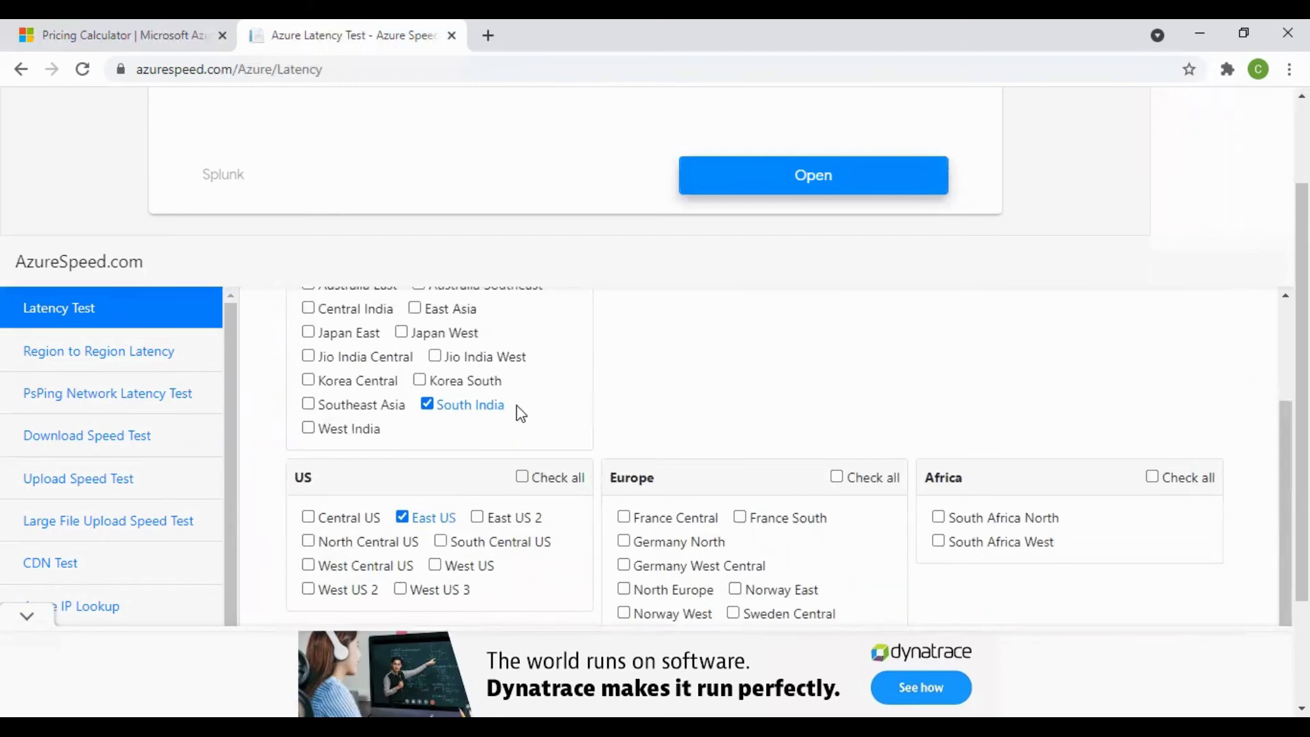
# Untick South India so East US (Virginia) is the only region latency-tested
pyautogui.click(474, 408)
pyautogui.scroll(-1, 416, 518)
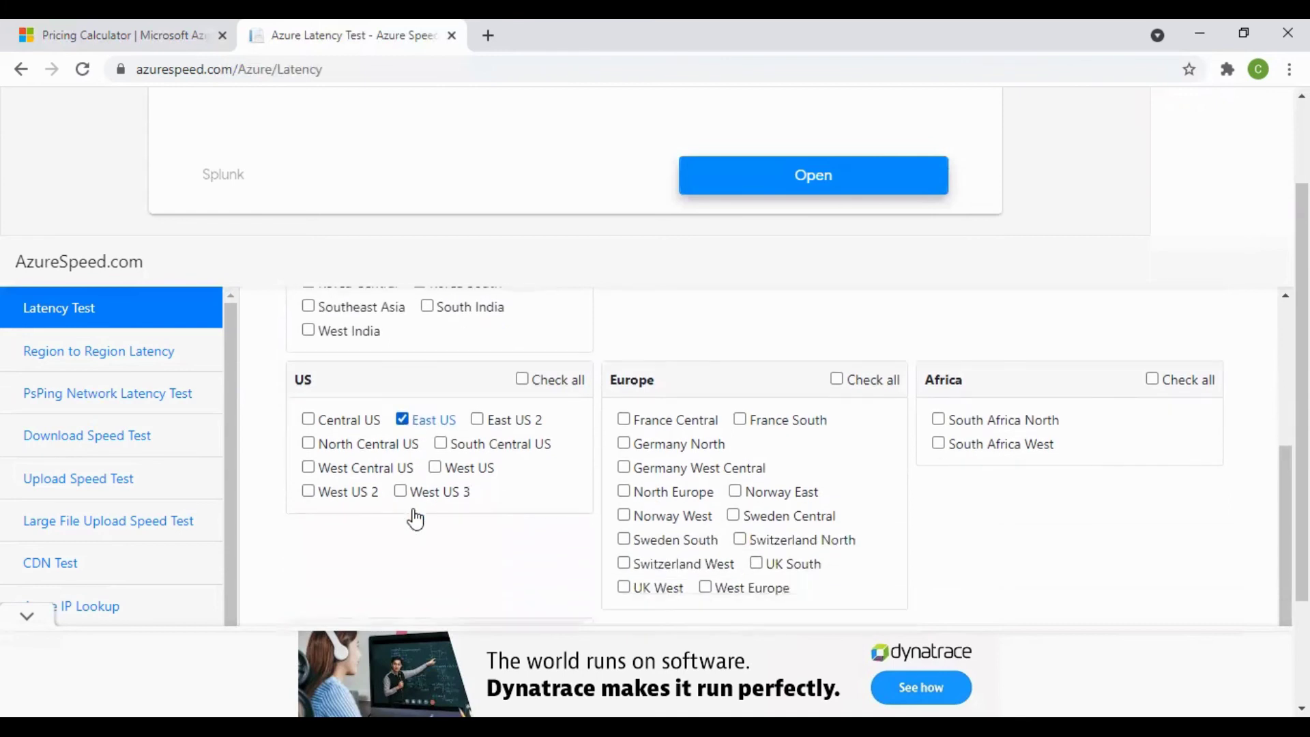
pyautogui.scroll(-5, 435, 429)
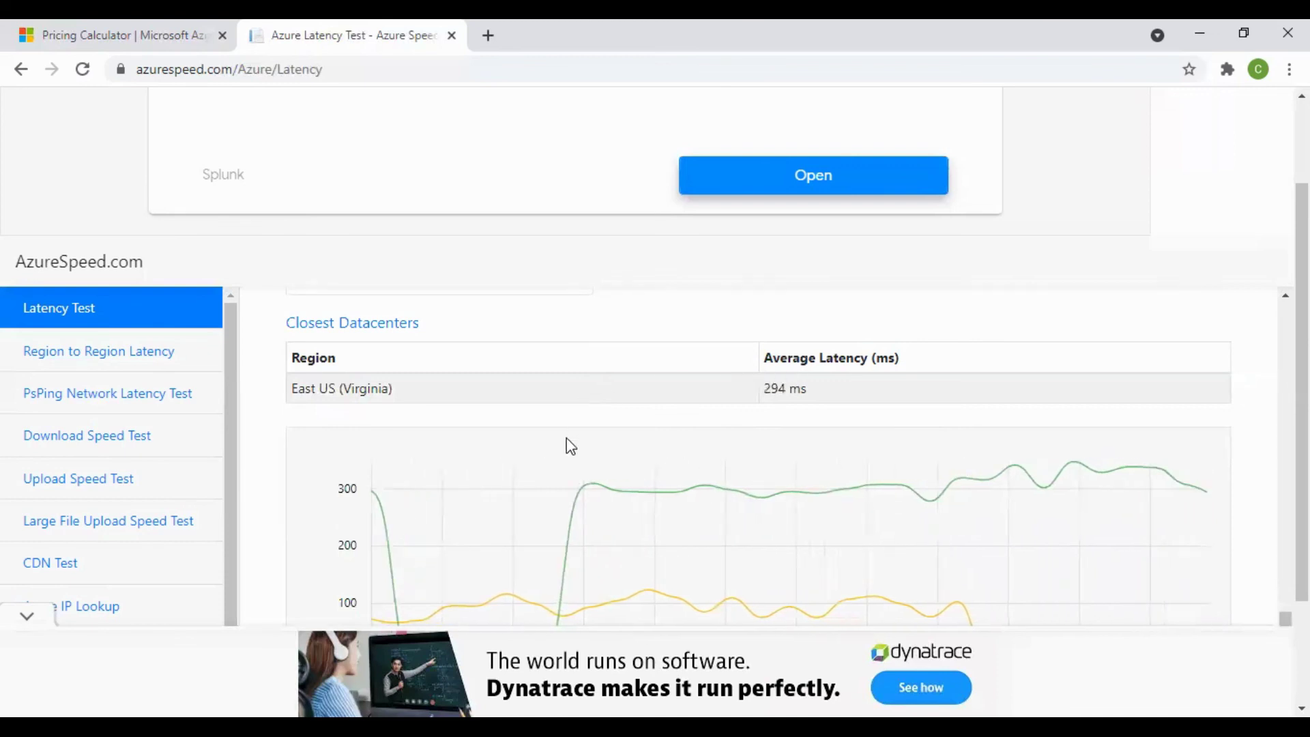
# Run the AzureSpeed download test for South India, starting the 100MB.bin file download
pyautogui.click(57, 452)
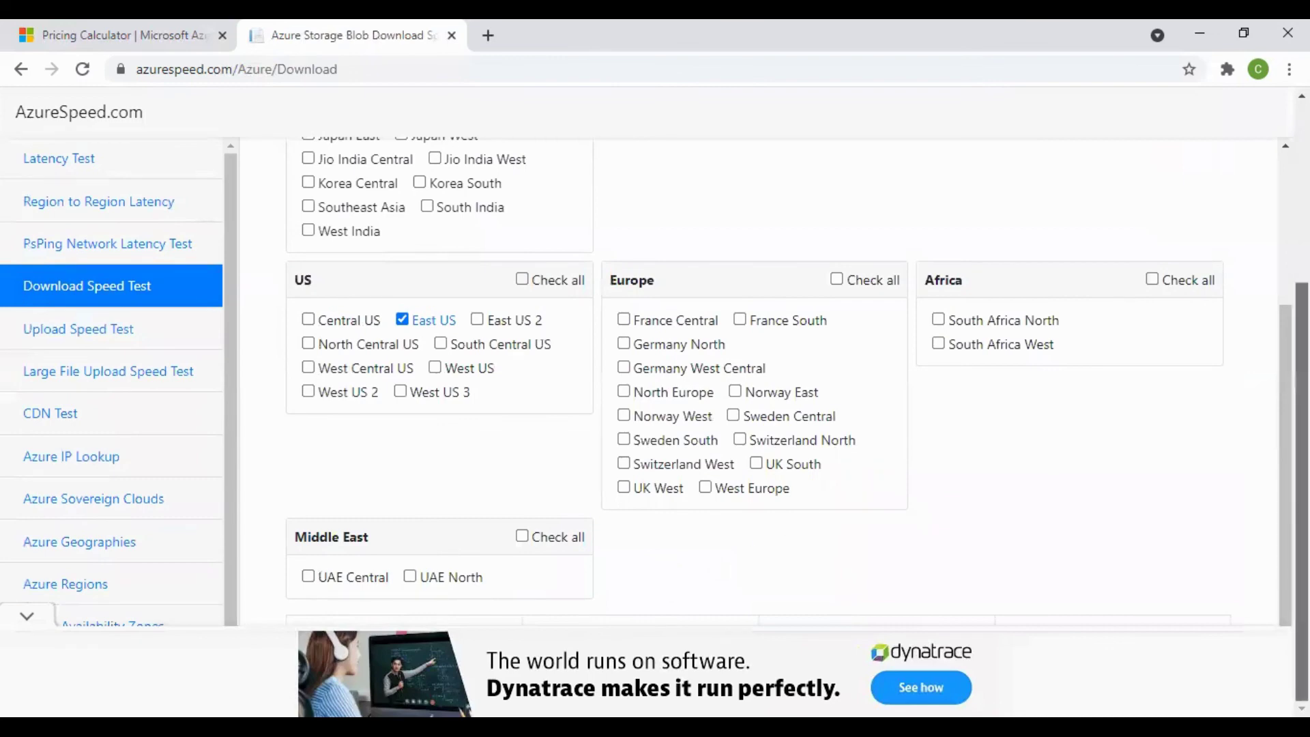
pyautogui.scroll(3, 961, 413)
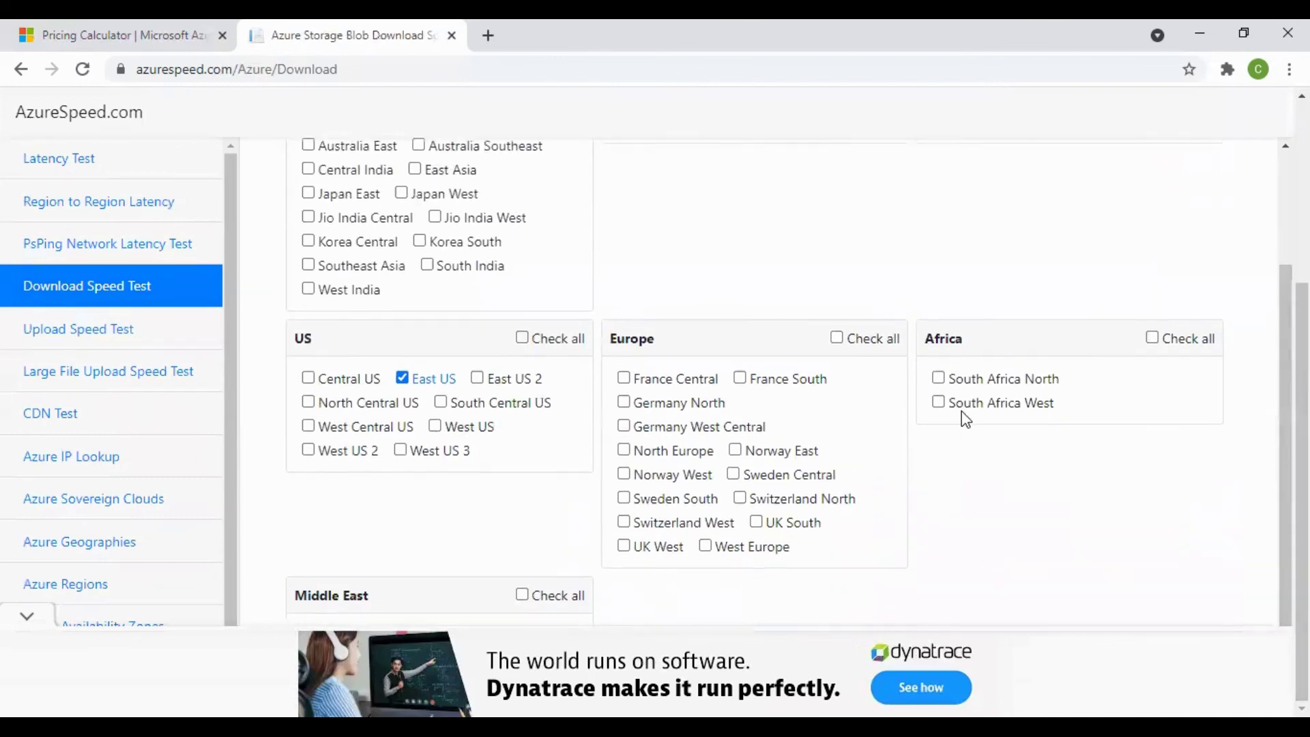
pyautogui.click(427, 428)
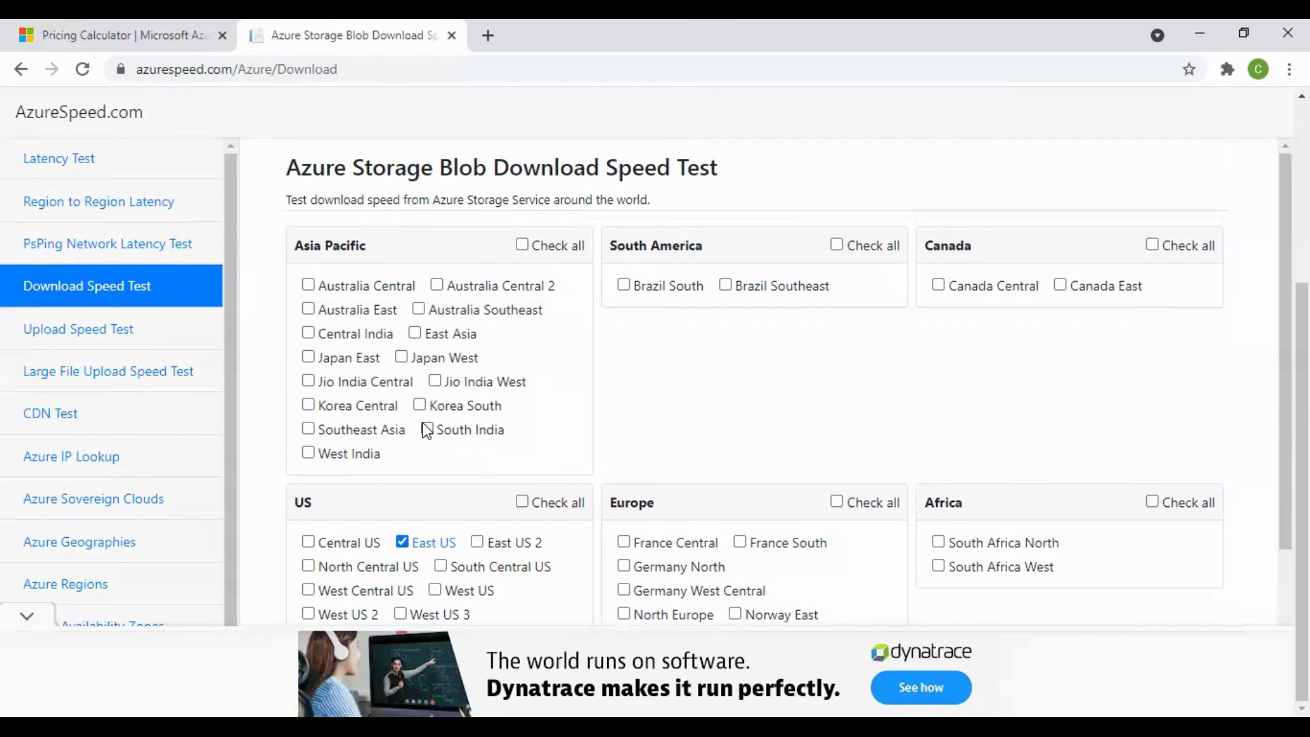
pyautogui.scroll(-3, 659, 419)
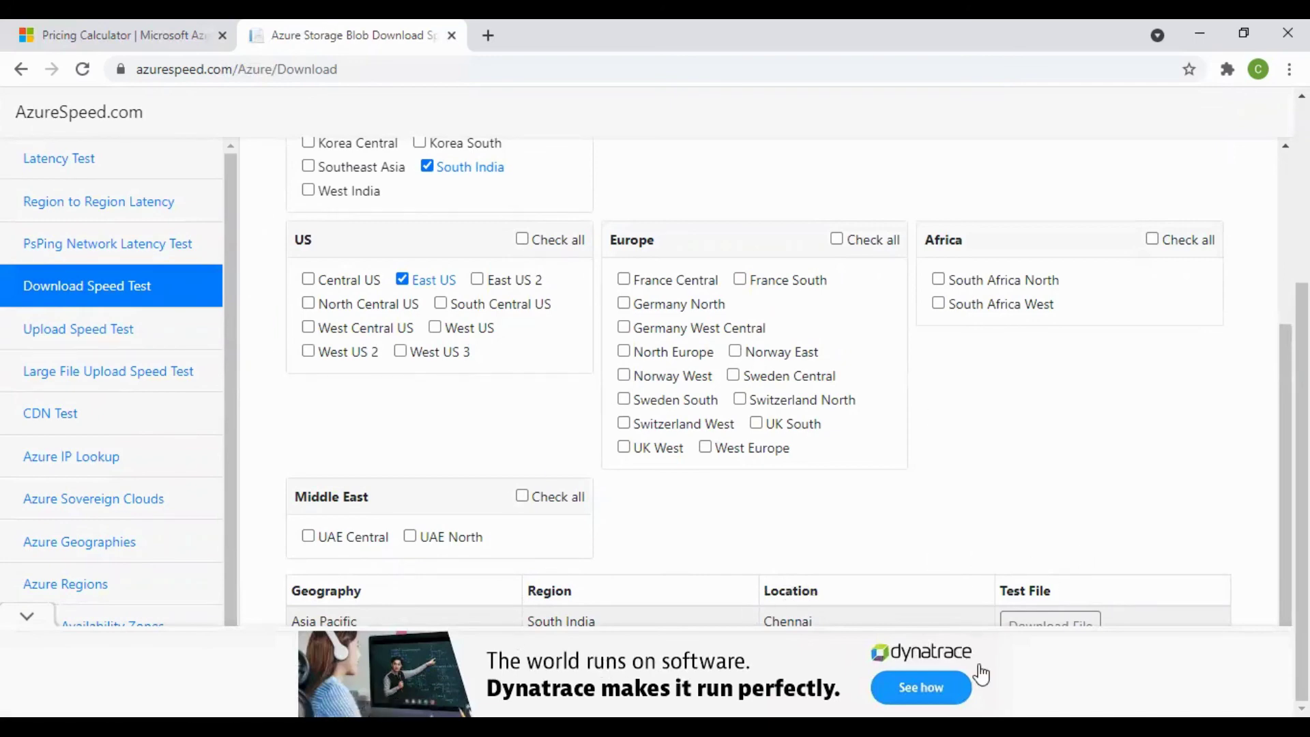
pyautogui.click(1094, 622)
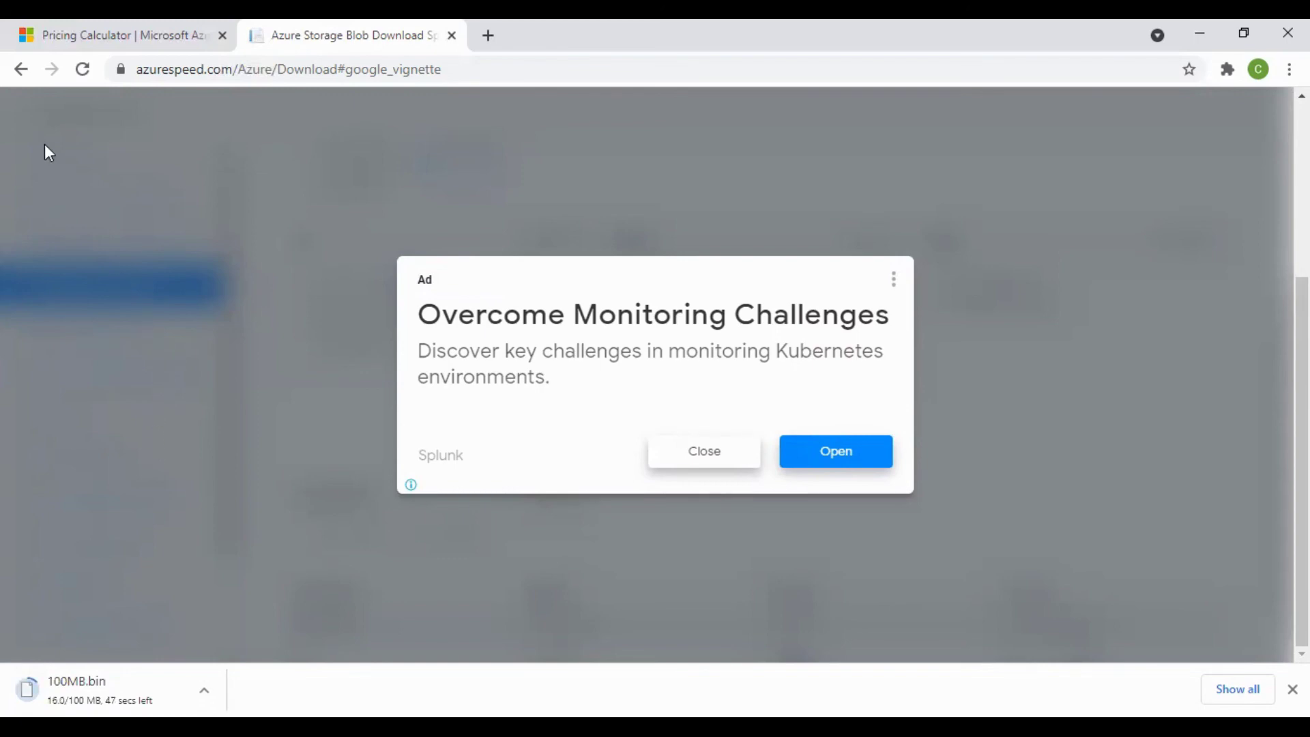
# Navigate back from the ad's page while the South India 100MB.bin download continues
pyautogui.click(21, 69)
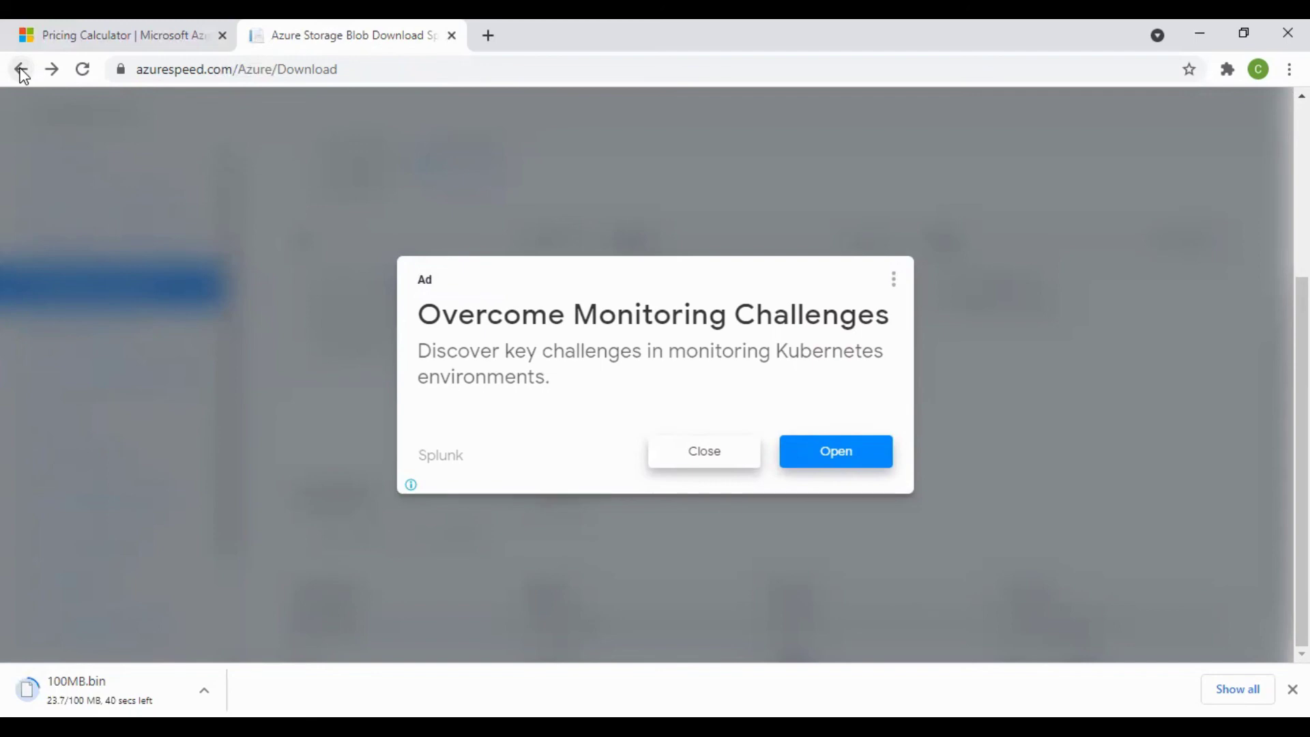